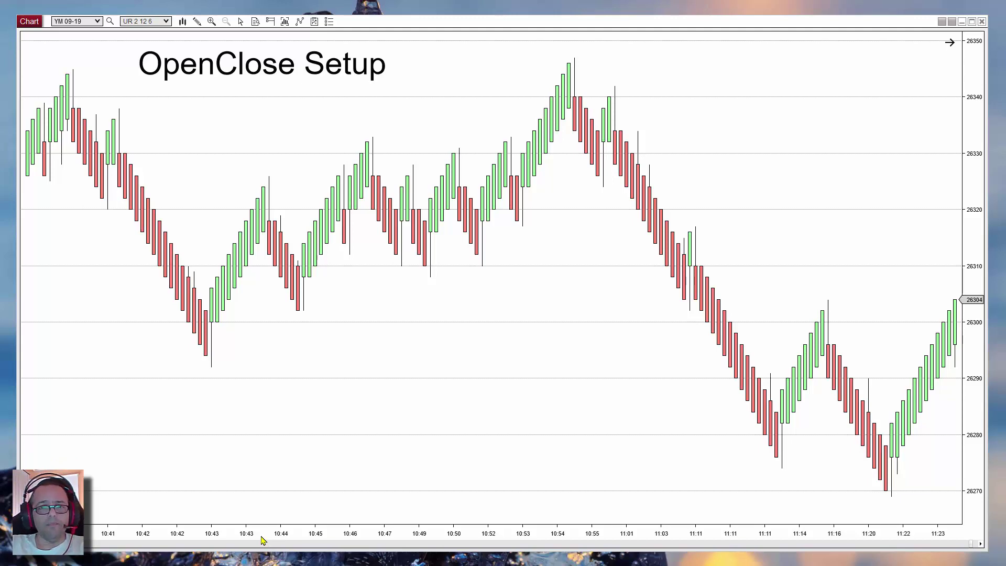
# Step: Set the bar count of the N bars up indicator to 2 and apply it to the chart
pyautogui.moveTo(263, 539); pyautogui.dragTo(323, 536)
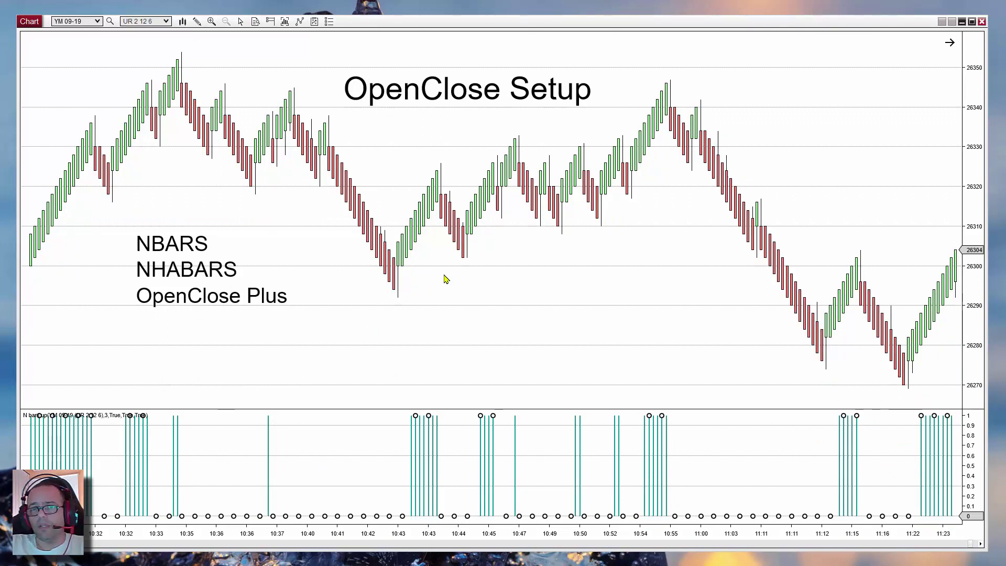
pyautogui.hotkey('ctrl', 'i')
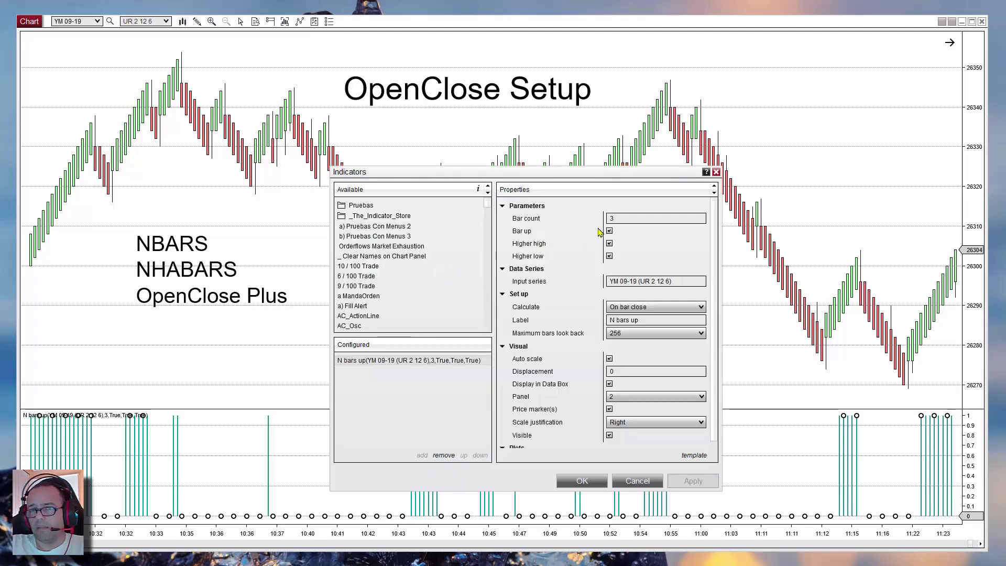
pyautogui.click(616, 220)
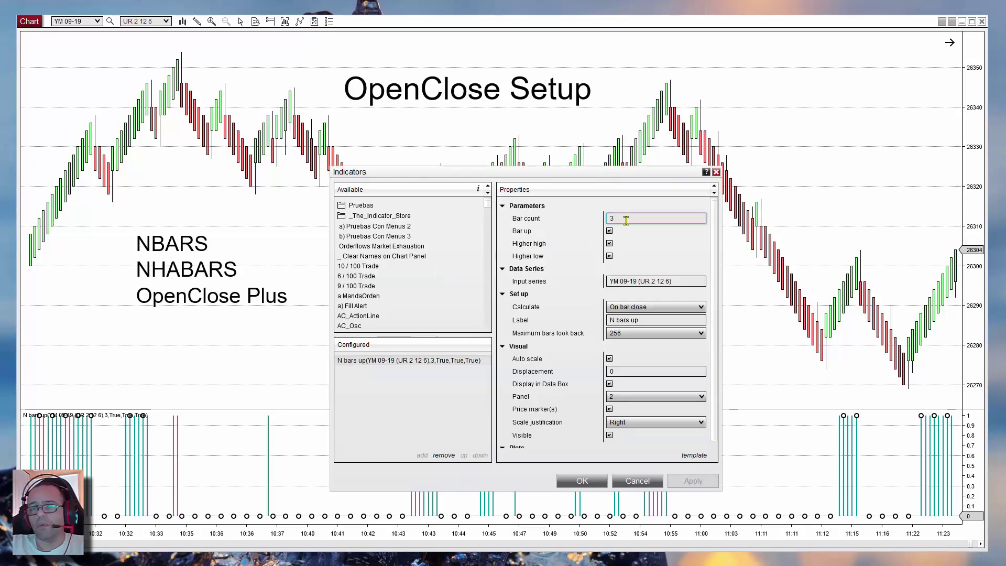
pyautogui.press('BackSpace')
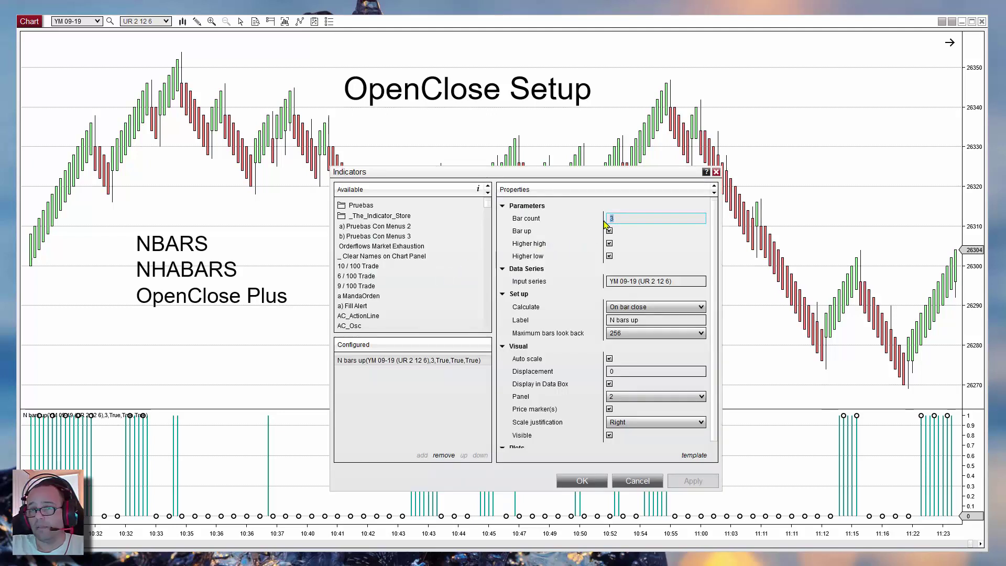
pyautogui.write('1')
pyautogui.press('BackSpace')
pyautogui.write('2')
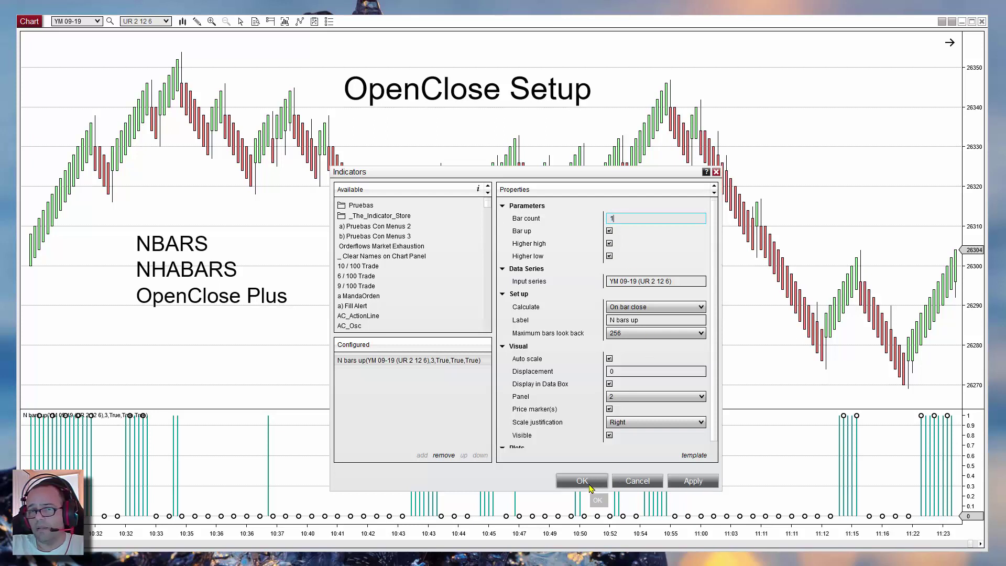
pyautogui.click(691, 480)
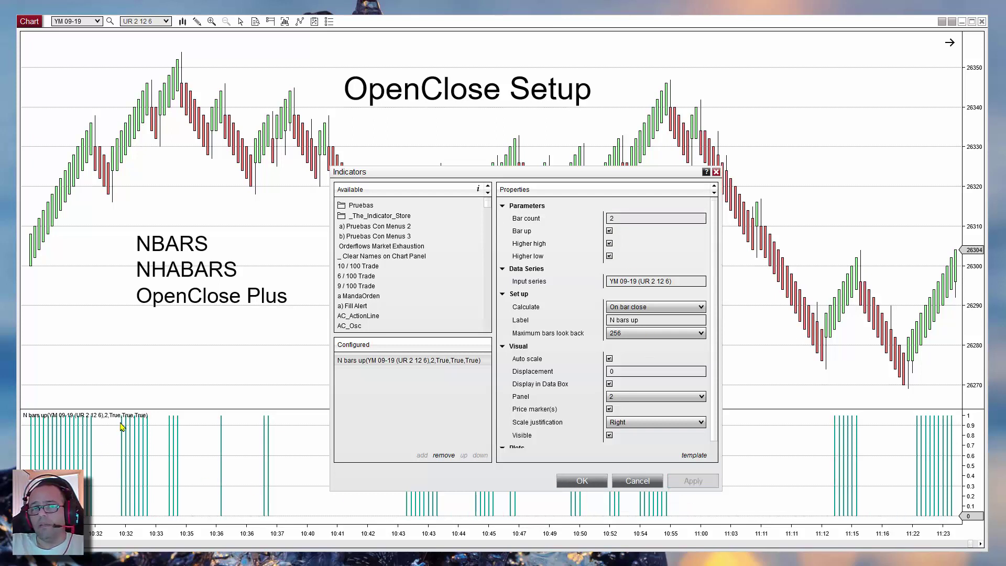
# Step: Set the bar count of the N bars up indicator to 10, apply it and close the indicator settings
pyautogui.moveTo(411, 177); pyautogui.dragTo(617, 139)
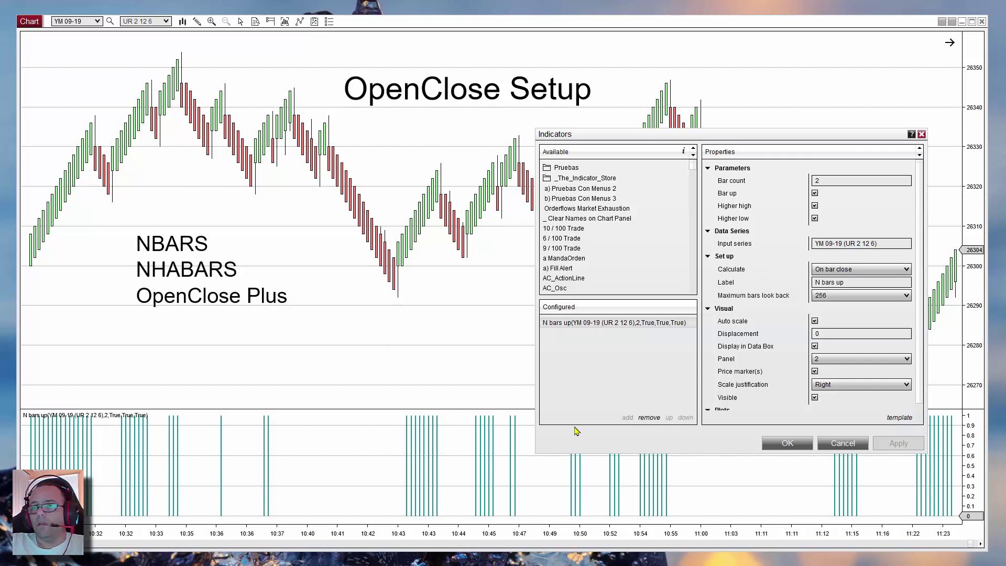
pyautogui.click(831, 181)
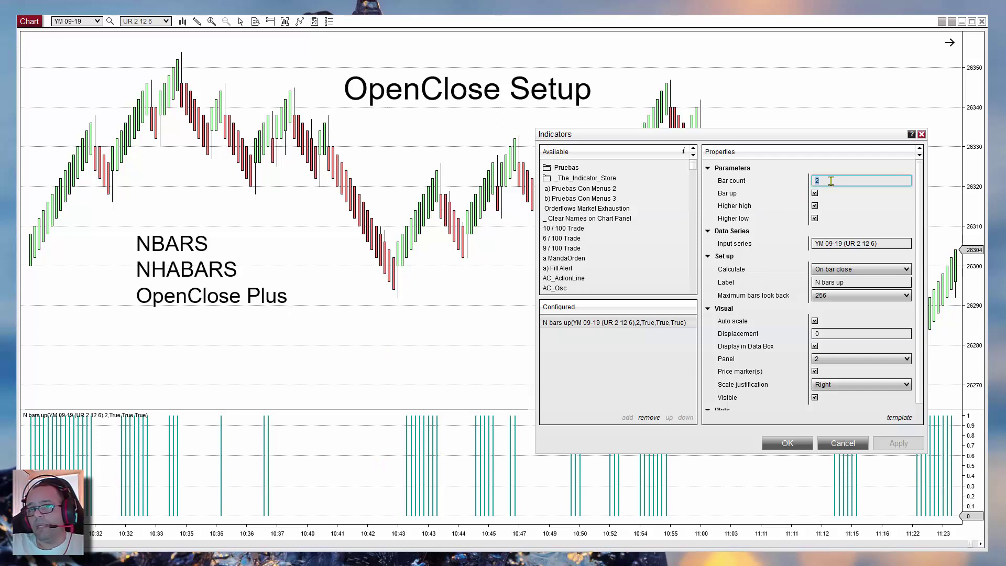
pyautogui.write('10')
pyautogui.click(907, 446)
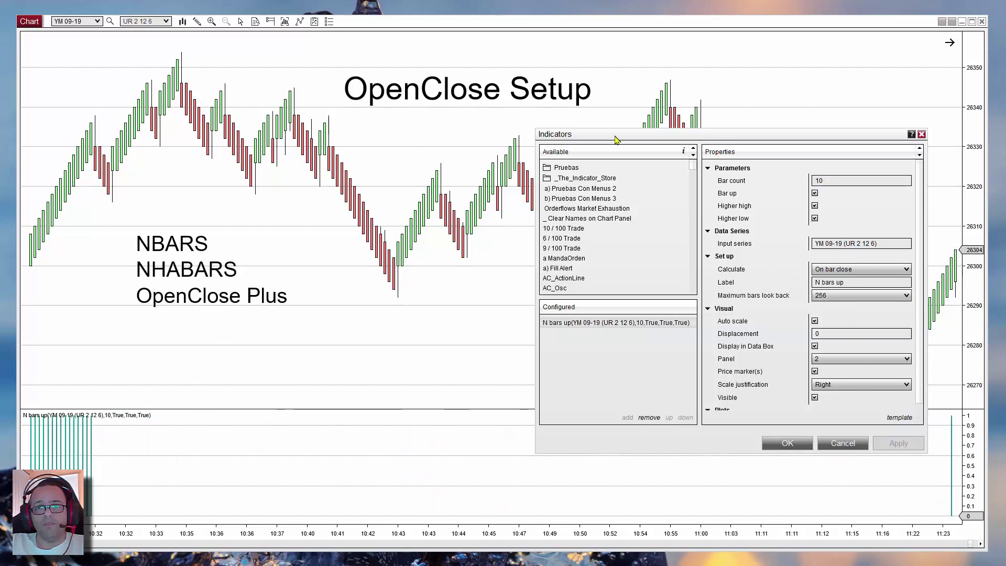
pyautogui.moveTo(616, 139); pyautogui.dragTo(563, 161)
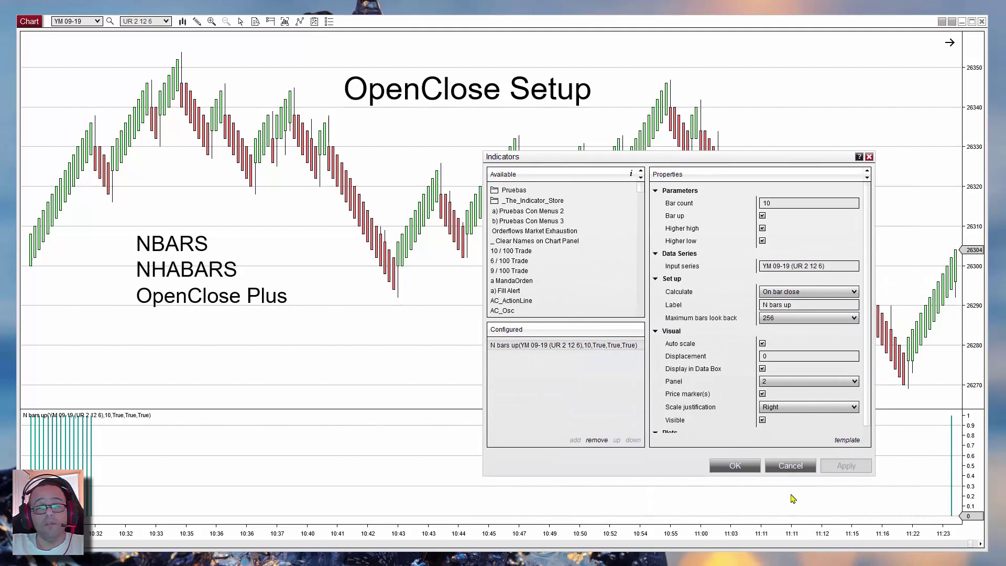
pyautogui.click(768, 468)
# Step: Draw an arrow pointing at the first bar of the N bars up signal group, and delete it again
pyautogui.hscroll(-4, 402, 512)
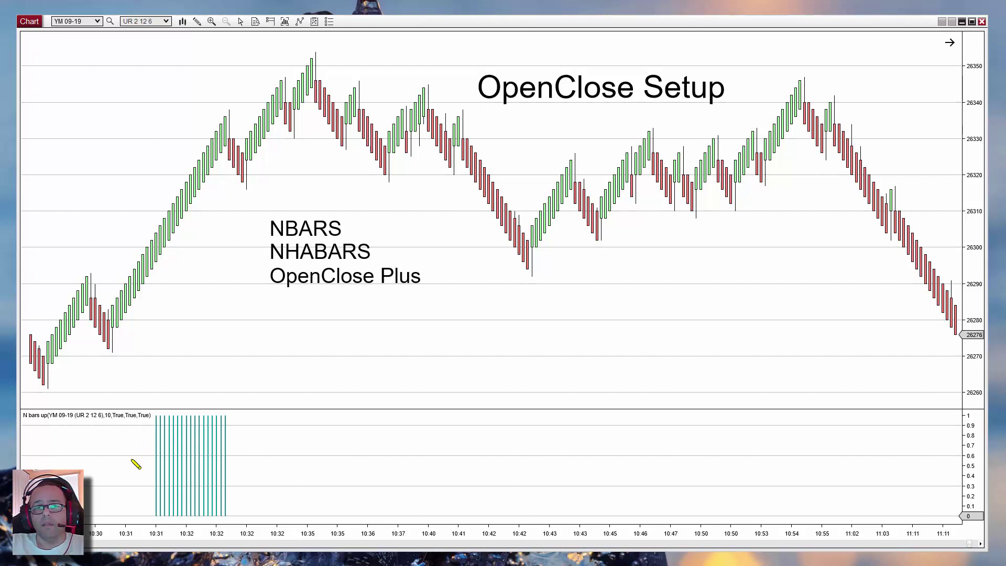
pyautogui.moveTo(131, 459); pyautogui.dragTo(158, 415)
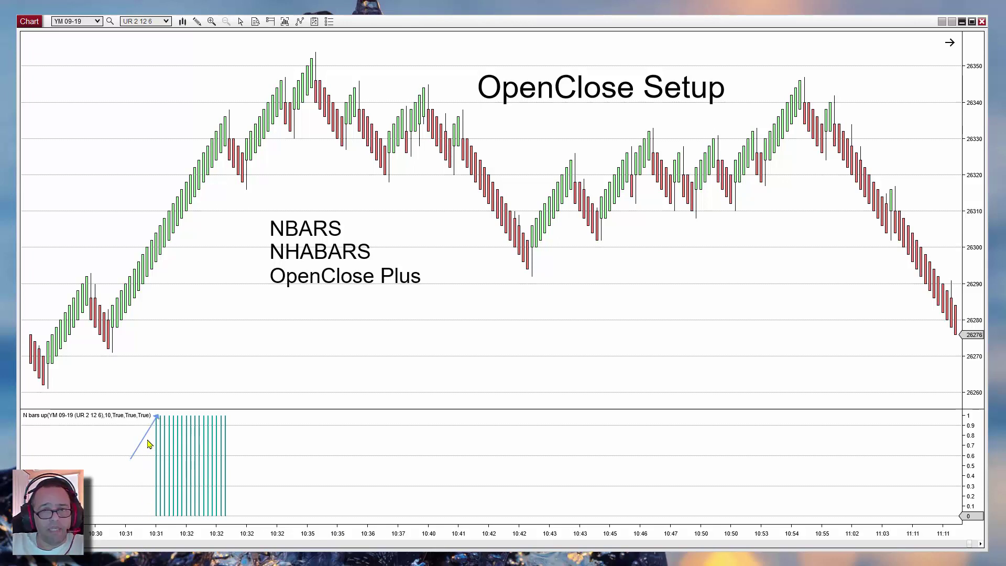
pyautogui.click(146, 439)
pyautogui.press('Delete')
pyautogui.click(169, 462)
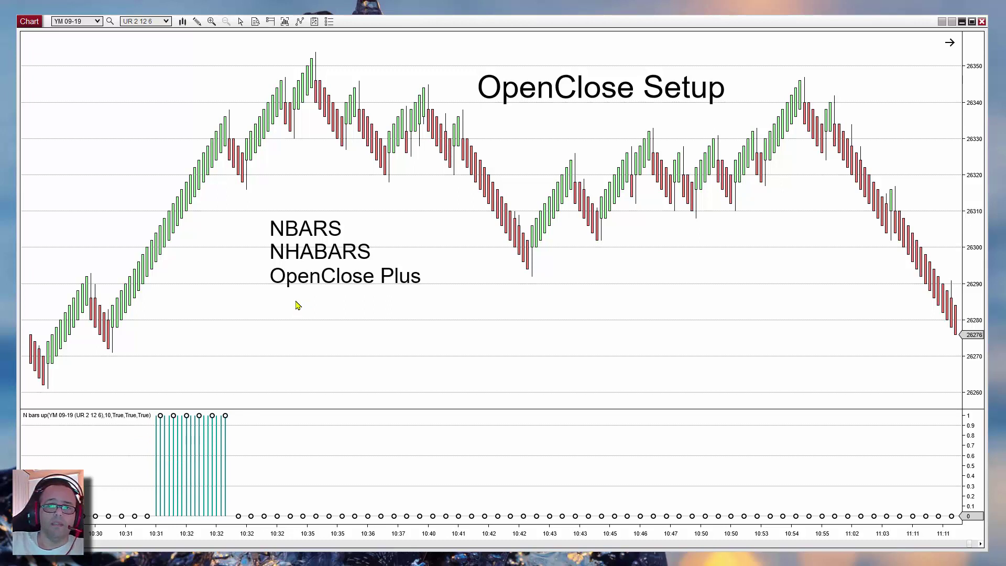
# Step: Set the bar count of the N bars up indicator to 2 and confirm the indicator settings
pyautogui.hotkey('ctrl', 'i')
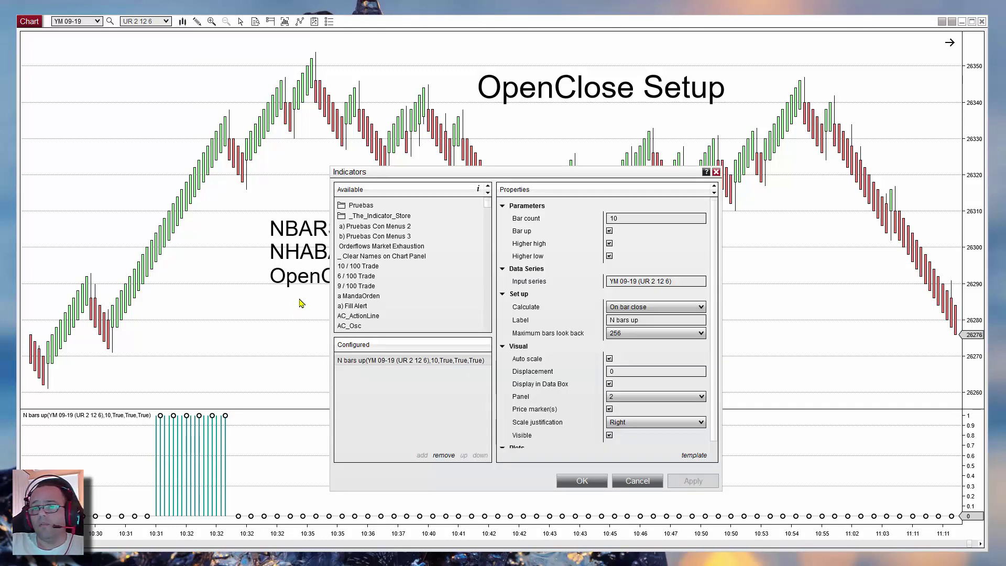
pyautogui.click(626, 218)
pyautogui.press('BackSpace')
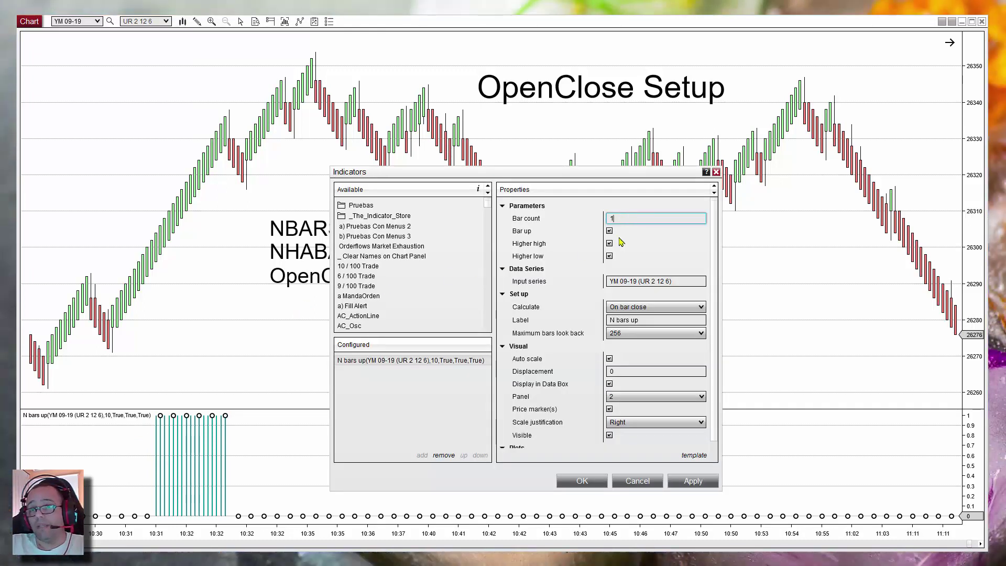
pyautogui.click(580, 481)
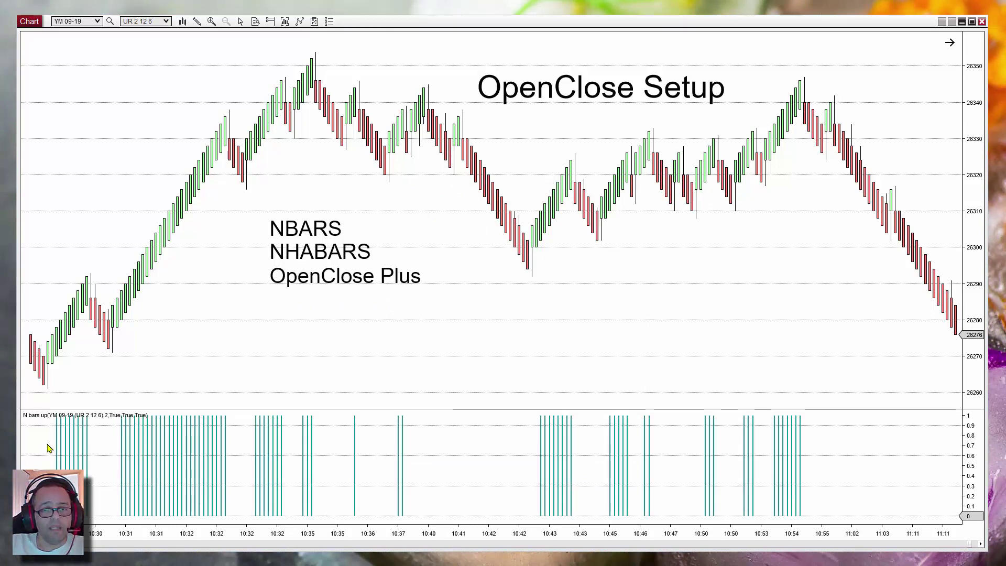
# Step: Draw arrows pointing at the start of the first two N bars up signal groups
pyautogui.click(31, 457)
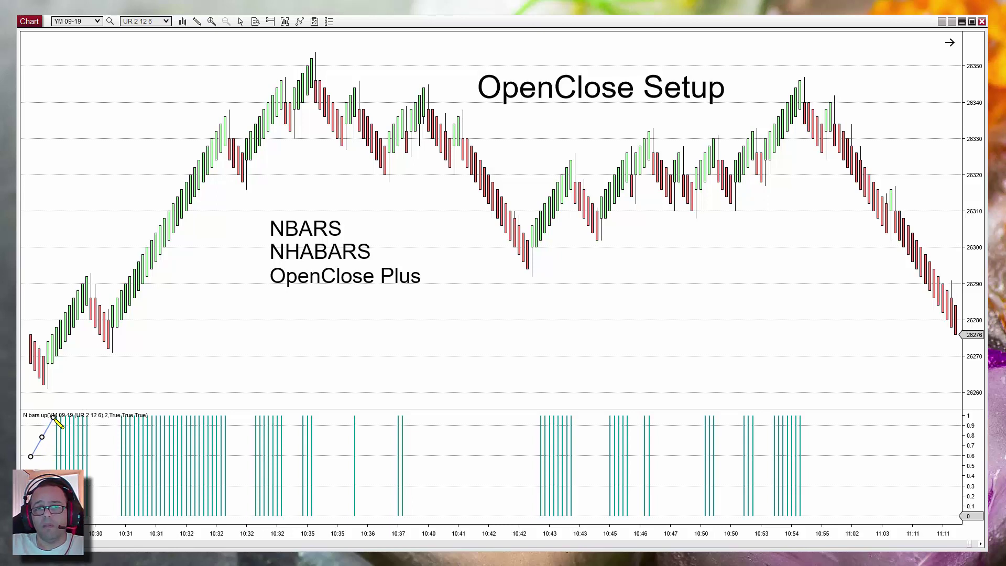
pyautogui.click(99, 444)
pyautogui.click(121, 415)
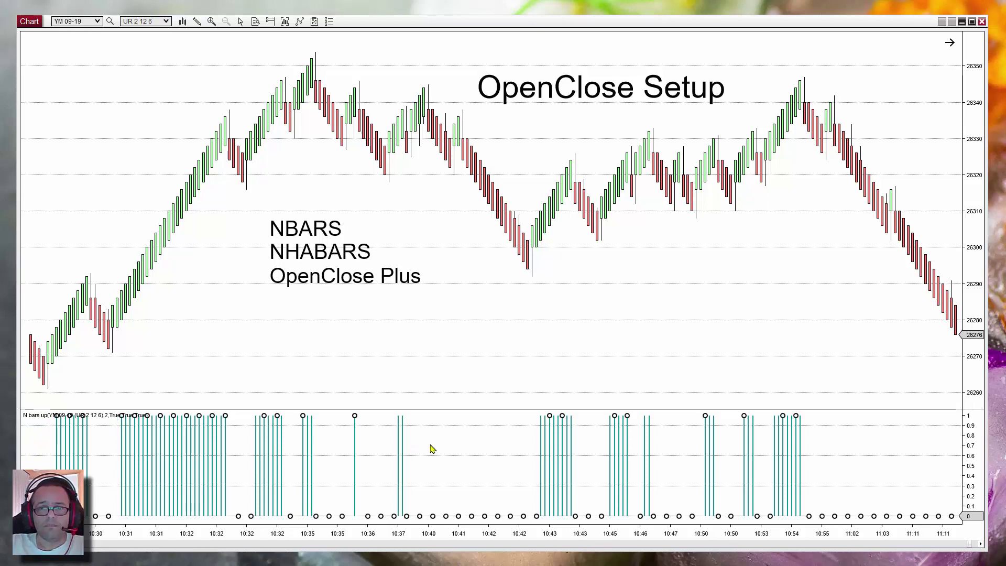
# Step: Review the parameters of the configured N bars up and N bars down indicators, leaving them as they are
pyautogui.hotkey('ctrl', 'i')
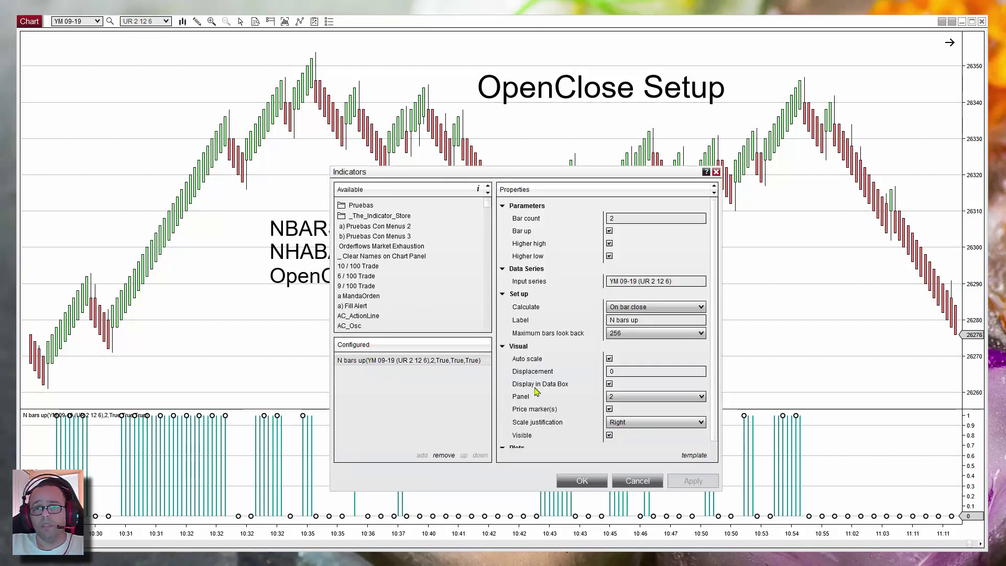
pyautogui.click(633, 481)
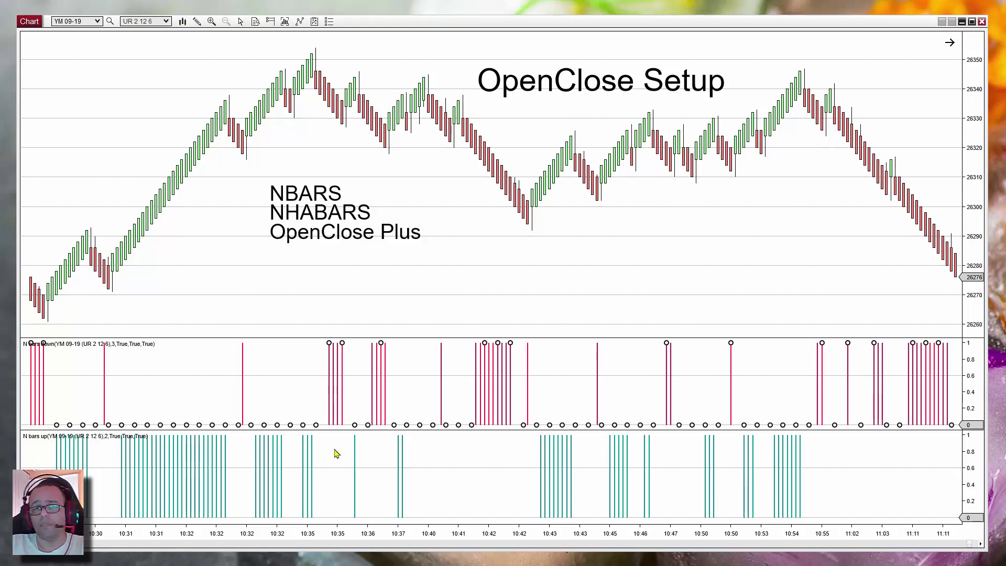
pyautogui.hotkey('ctrl', 'i')
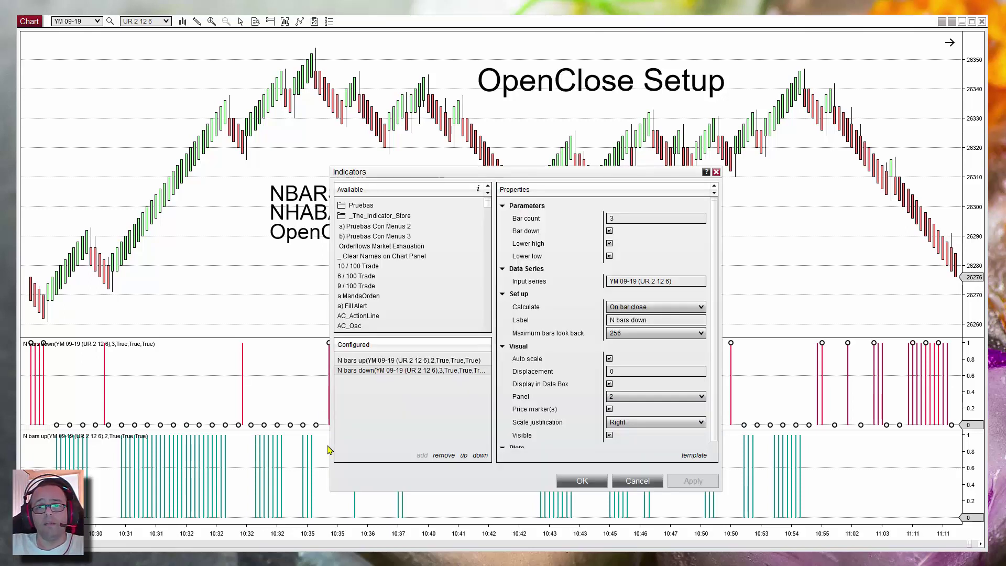
pyautogui.click(353, 361)
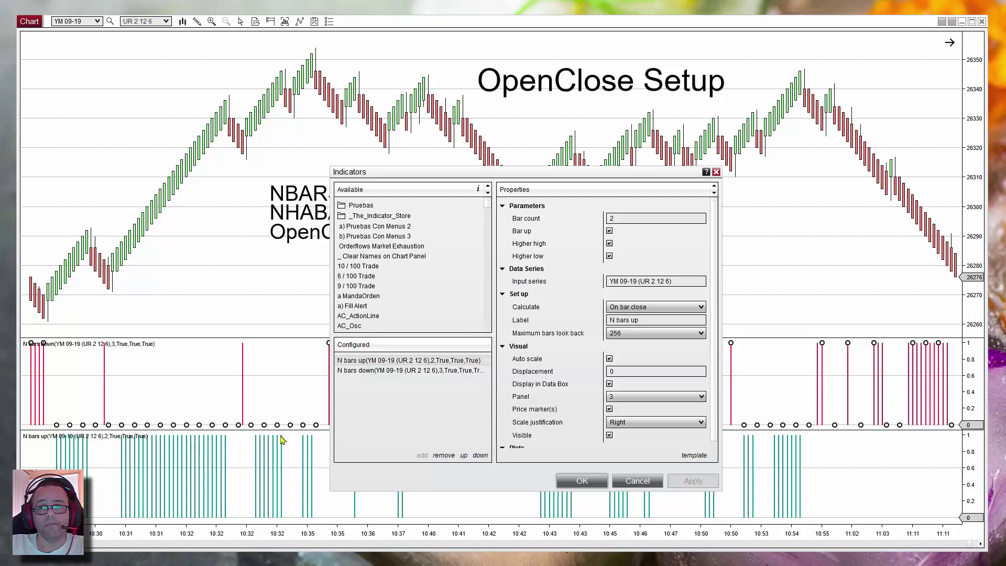
pyautogui.click(638, 481)
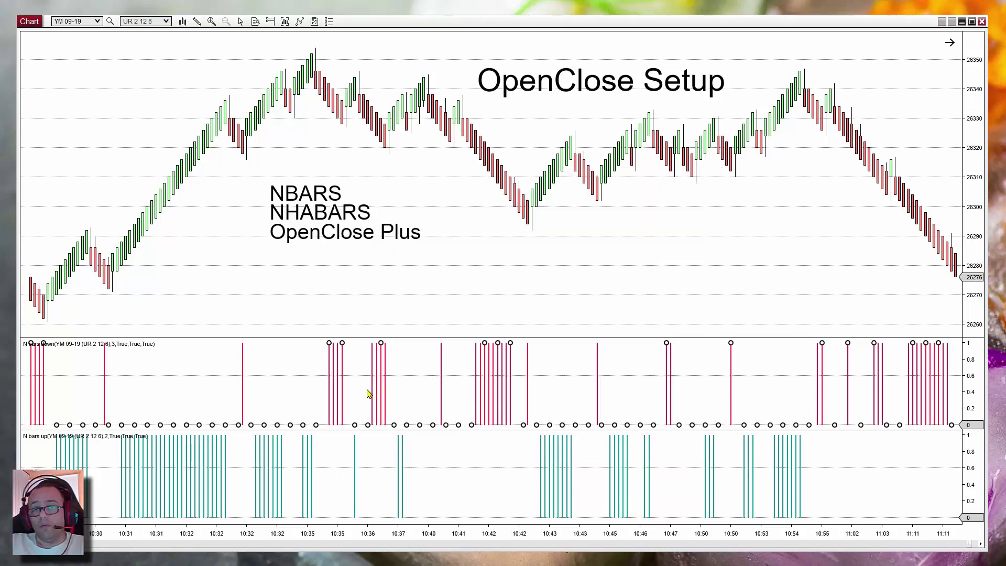
# Step: Add the TIS_NBars_UpDown indicator from the _The_Indicator_Store folder to the configured indicators
pyautogui.rightClick(257, 251)
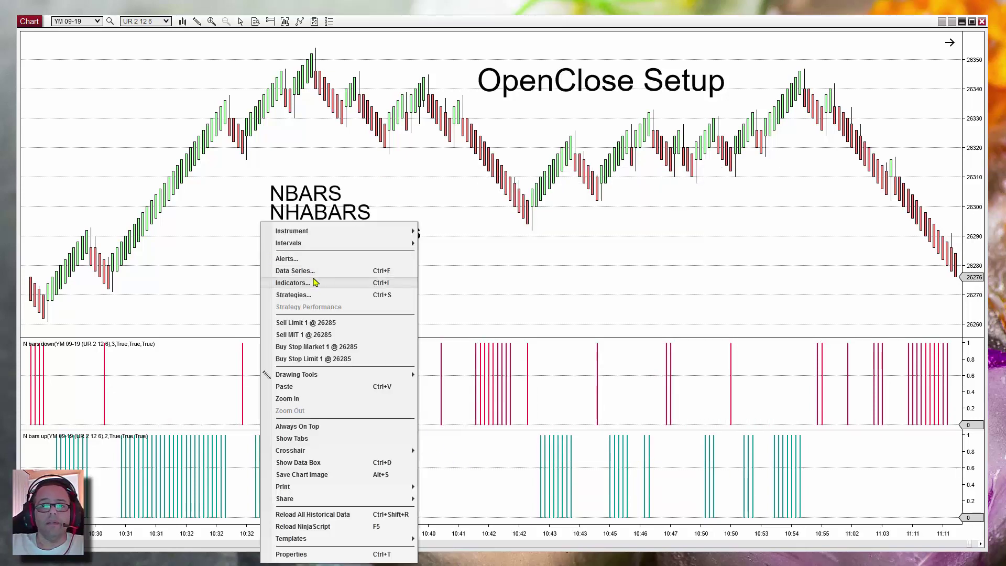
pyautogui.press('Escape')
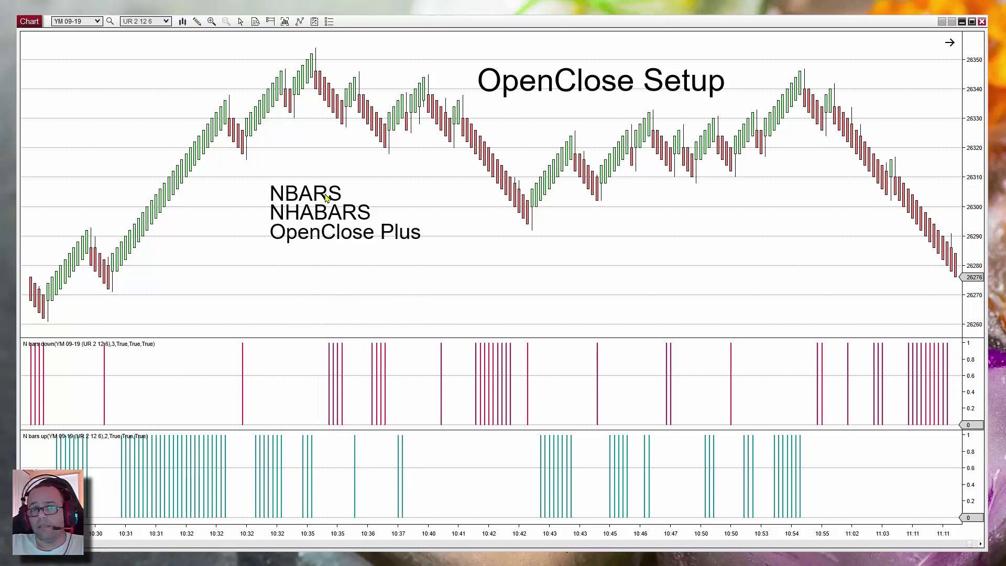
pyautogui.hotkey('ctrl', 'i')
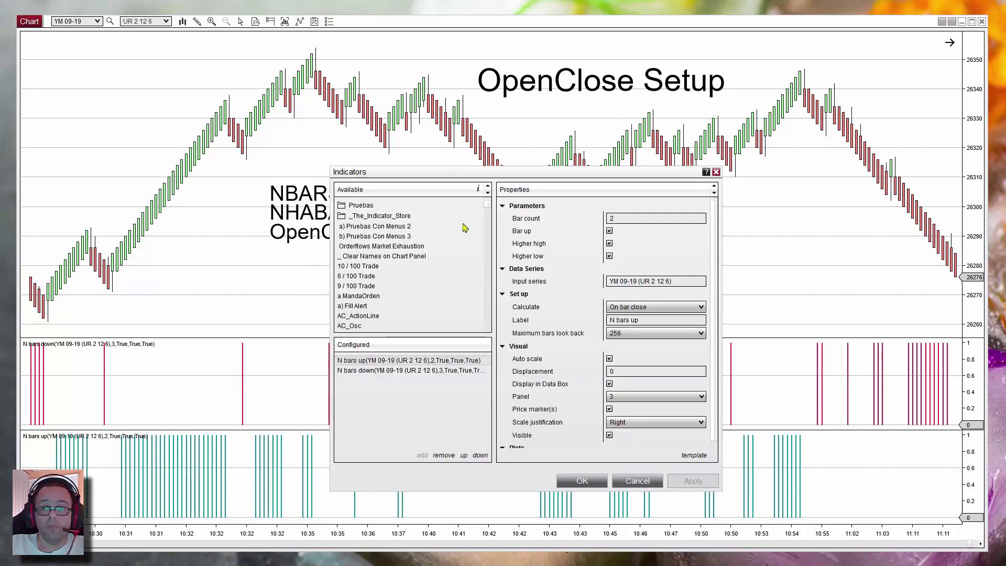
pyautogui.click(381, 217)
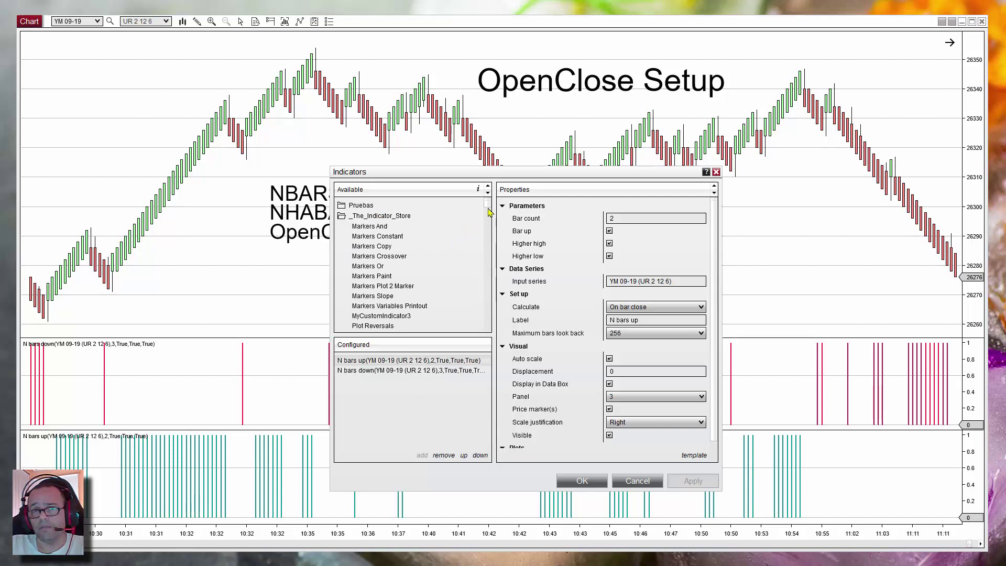
pyautogui.moveTo(487, 204)
pyautogui.mouseDown()
pyautogui.moveTo(487, 230)
pyautogui.moveTo(487, 205)
pyautogui.mouseUp()
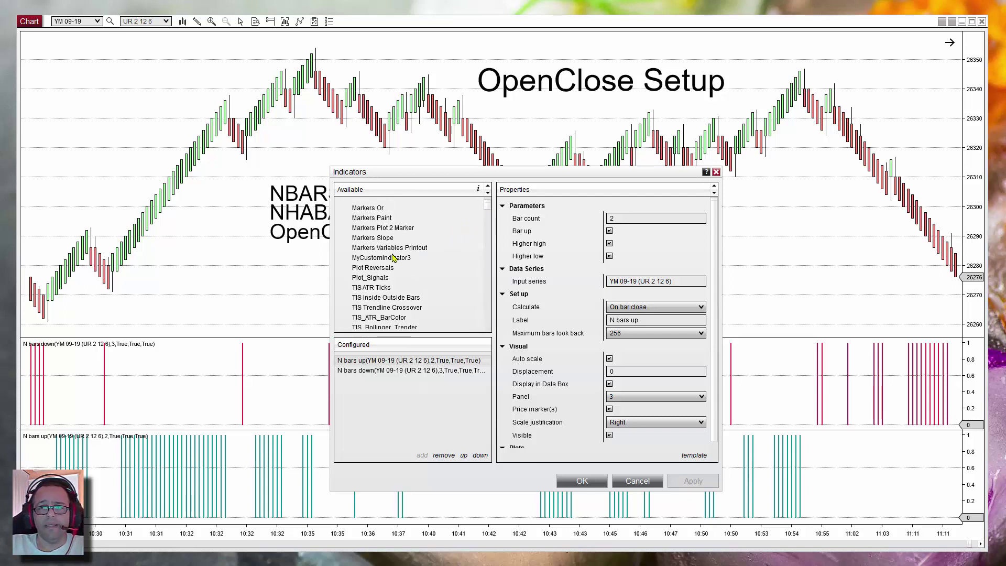
pyautogui.scroll(-1, 377, 280)
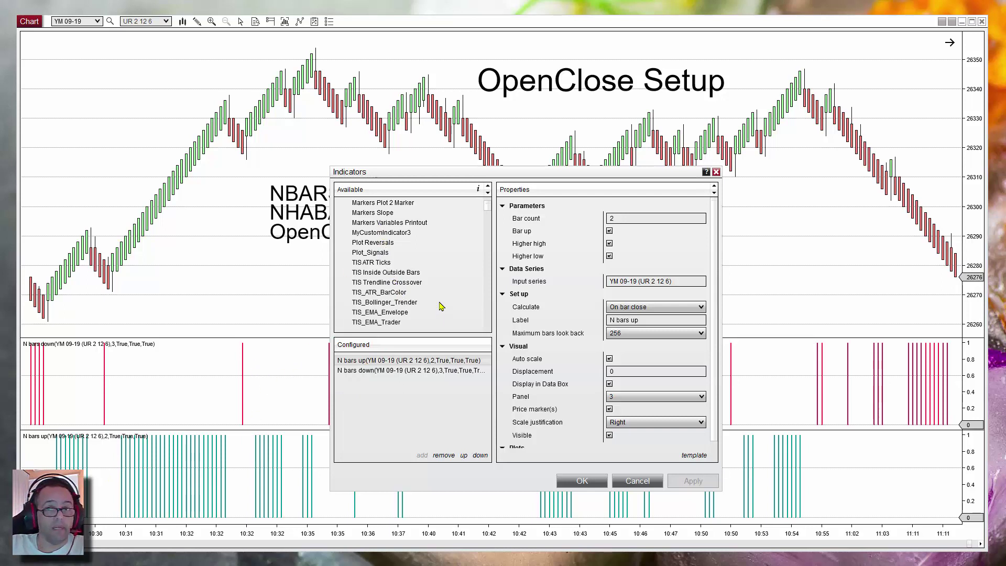
pyautogui.scroll(-2, 419, 281)
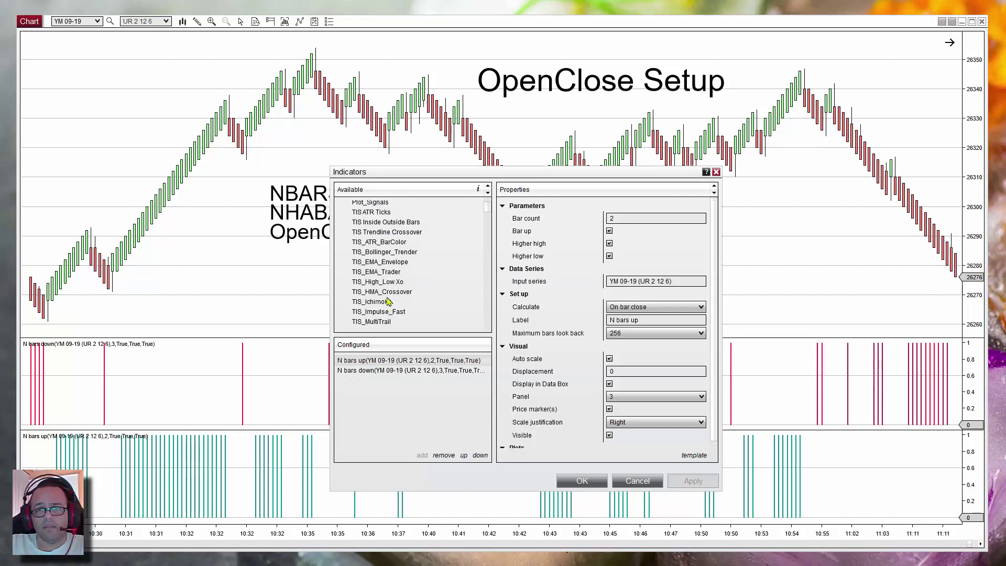
pyautogui.scroll(2, 389, 301)
pyautogui.scroll(-2, 392, 288)
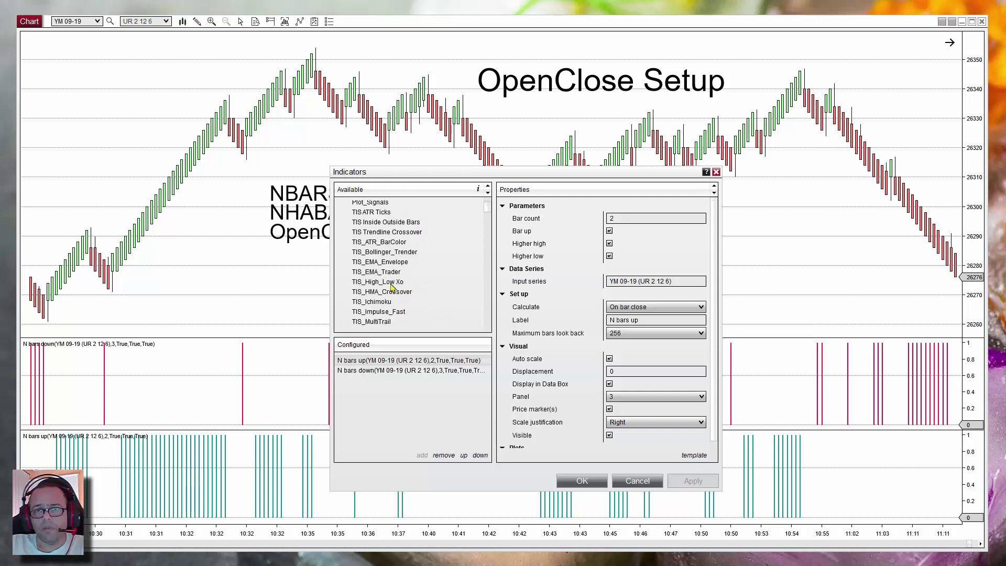
pyautogui.scroll(-1, 392, 287)
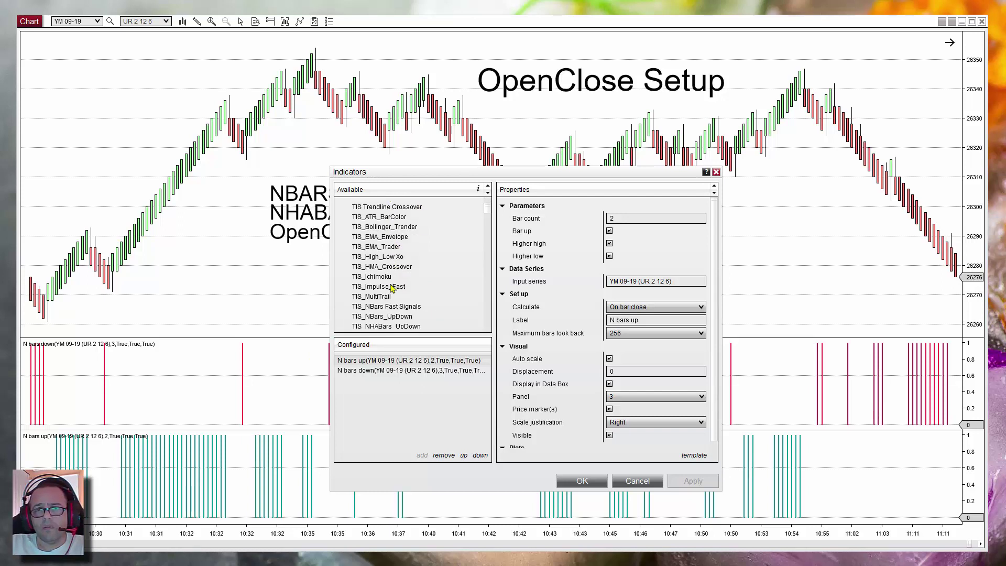
pyautogui.click(370, 316)
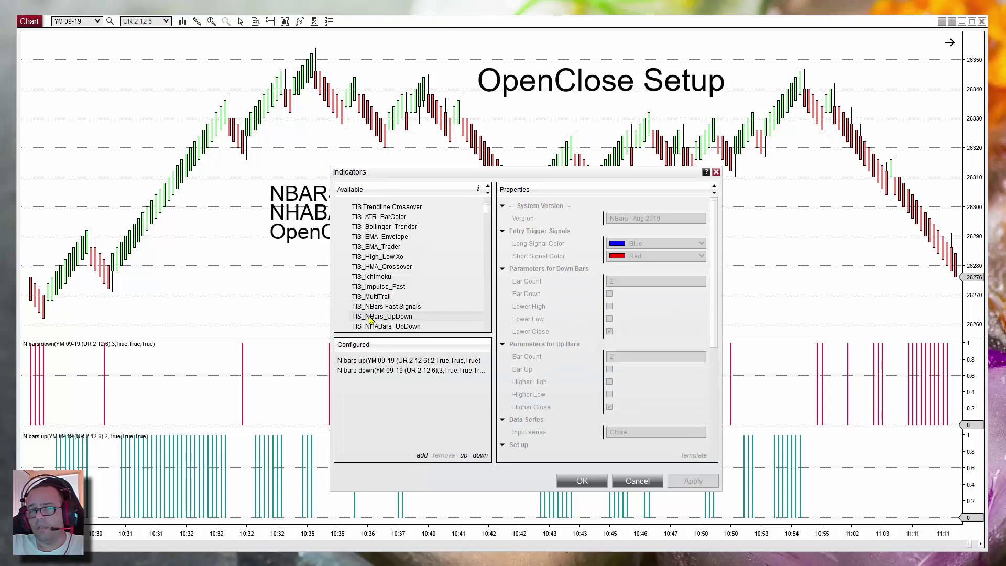
pyautogui.doubleClick(370, 316)
# Step: Compare the up-bar and down-bar parameters of TIS_NBarsUpDown with those of N bars down, and apply it with both bar counts at 1
pyautogui.click(624, 282)
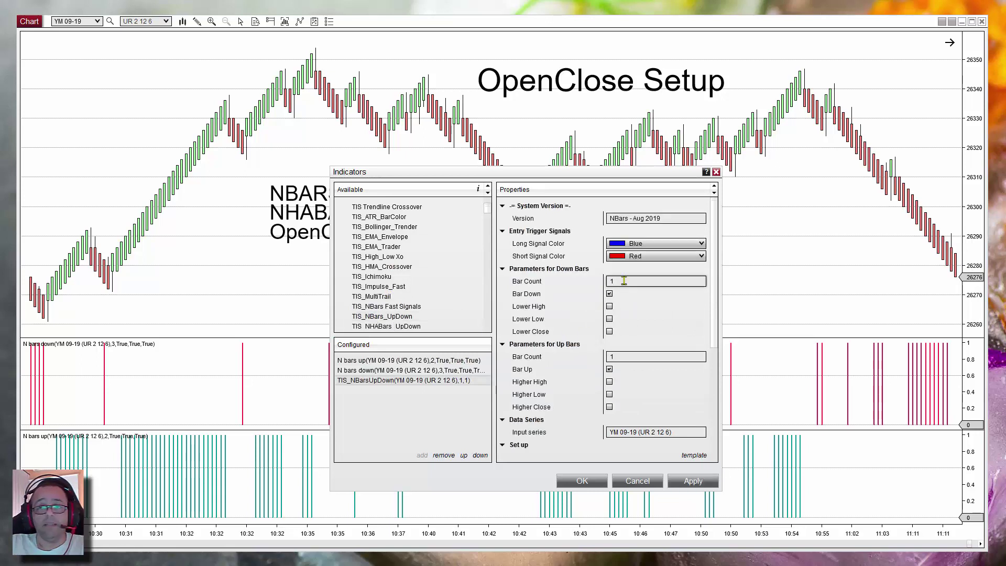
pyautogui.click(623, 356)
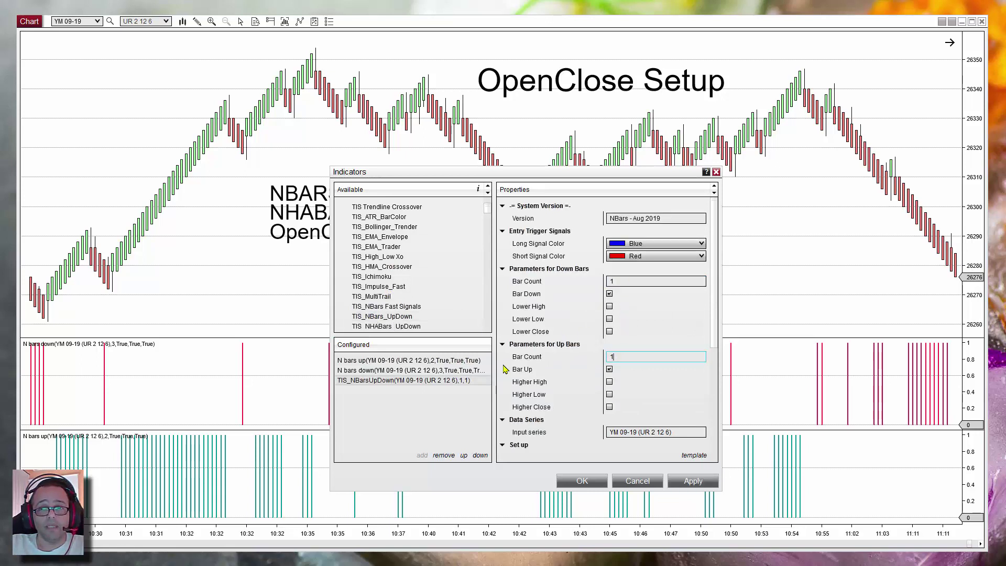
pyautogui.click(619, 281)
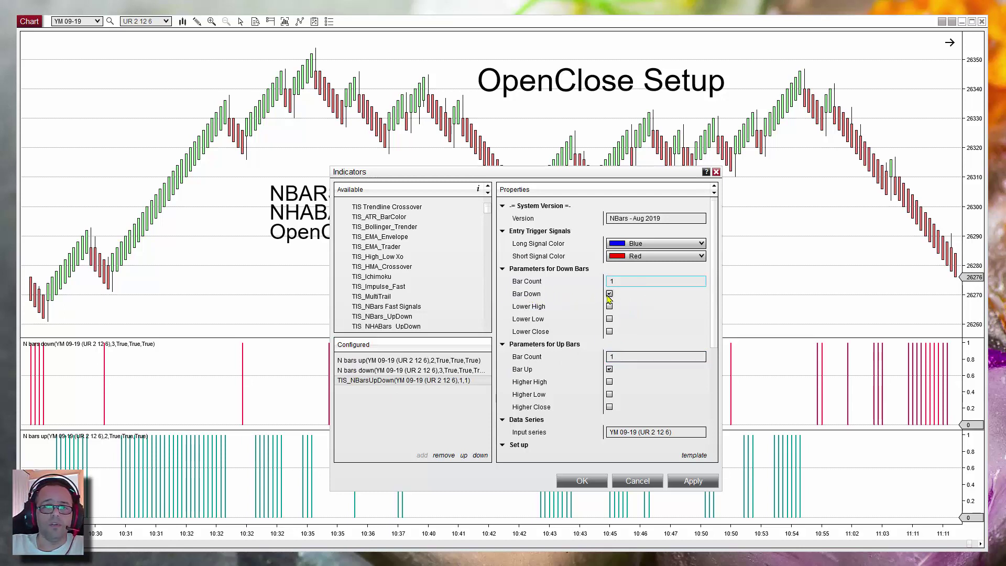
pyautogui.click(370, 371)
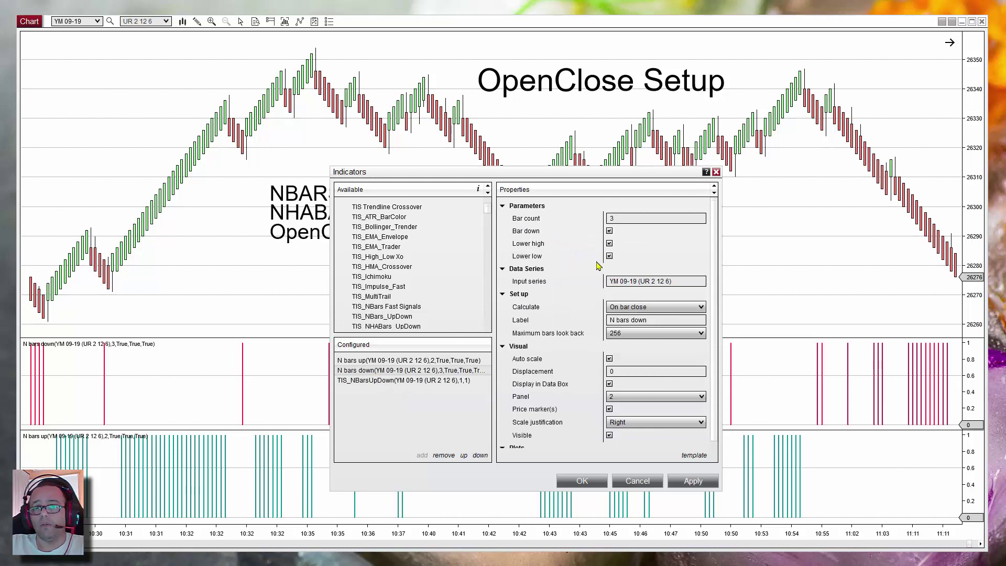
pyautogui.click(375, 381)
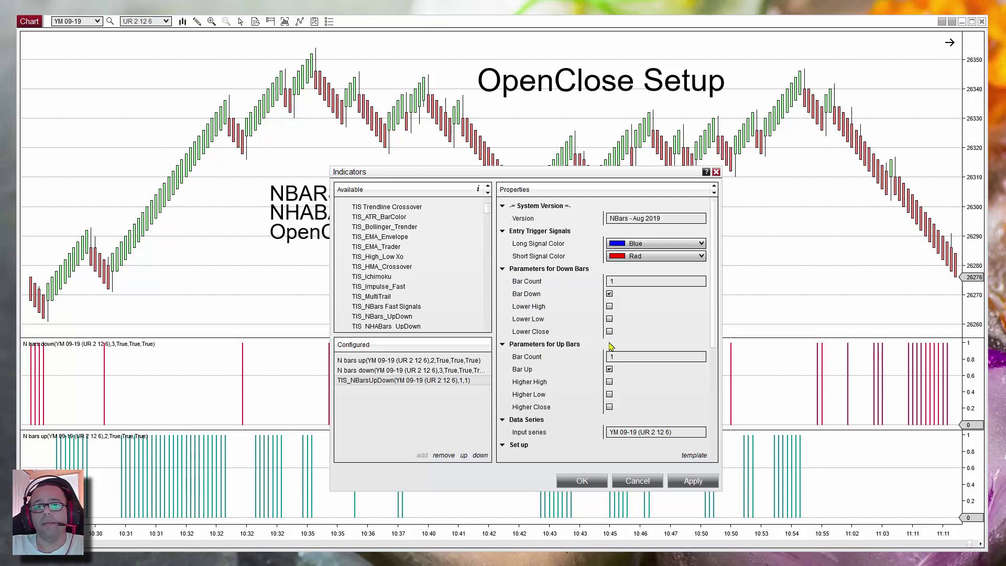
pyautogui.click(594, 485)
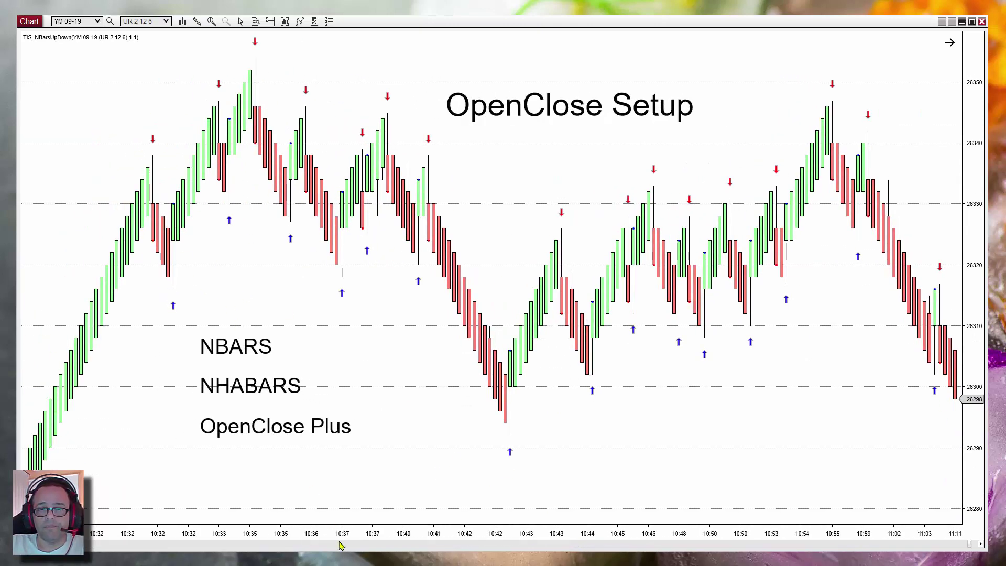
# Step: Set the bar counts for both down bars and up bars of TIS_NBarsUpDown to 2 and confirm the indicator settings
pyautogui.moveTo(342, 545); pyautogui.dragTo(380, 542)
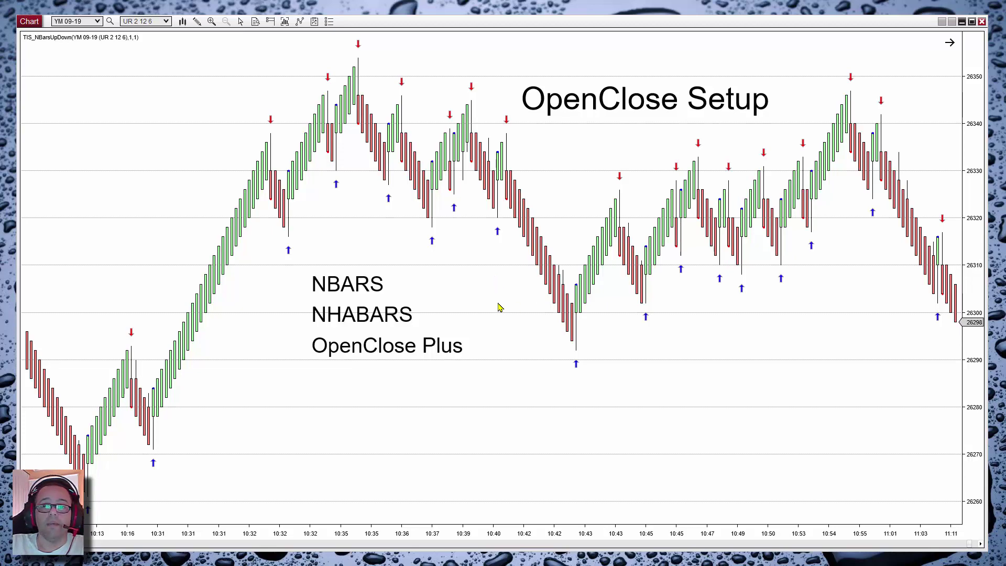
pyautogui.moveTo(770, 534); pyautogui.dragTo(364, 455)
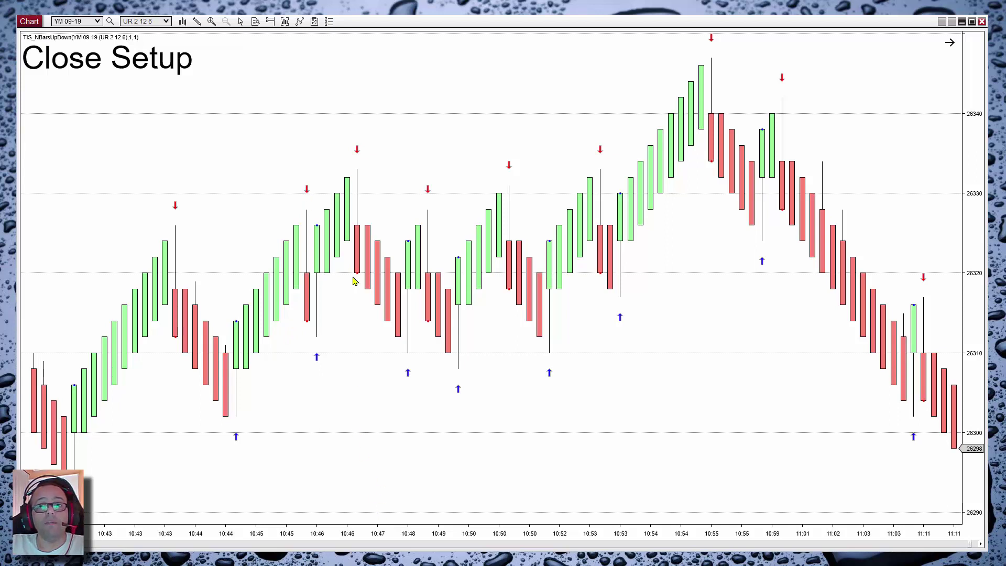
pyautogui.rightClick(288, 137)
pyautogui.click(351, 190)
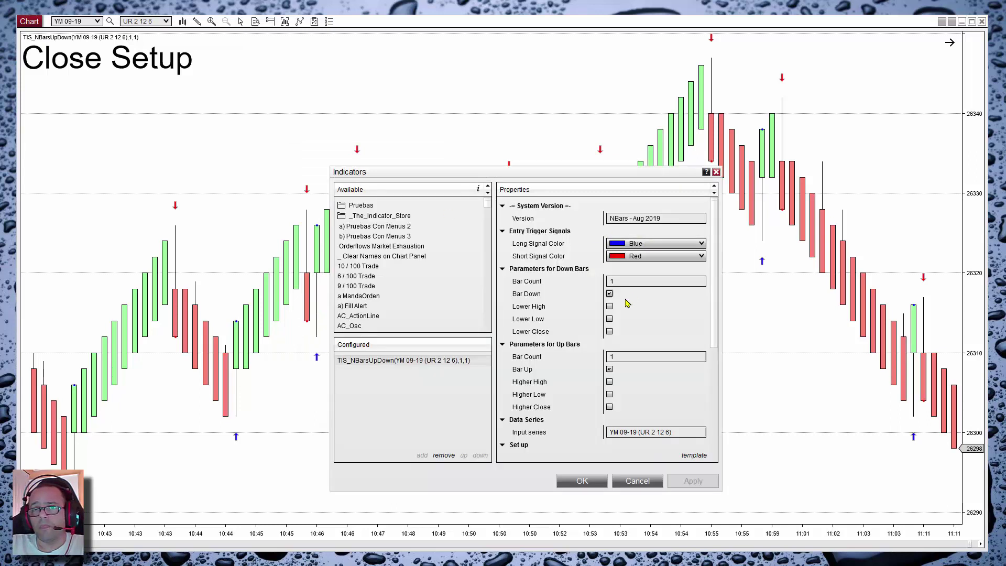
pyautogui.click(619, 282)
pyautogui.scroll(1, 619, 282)
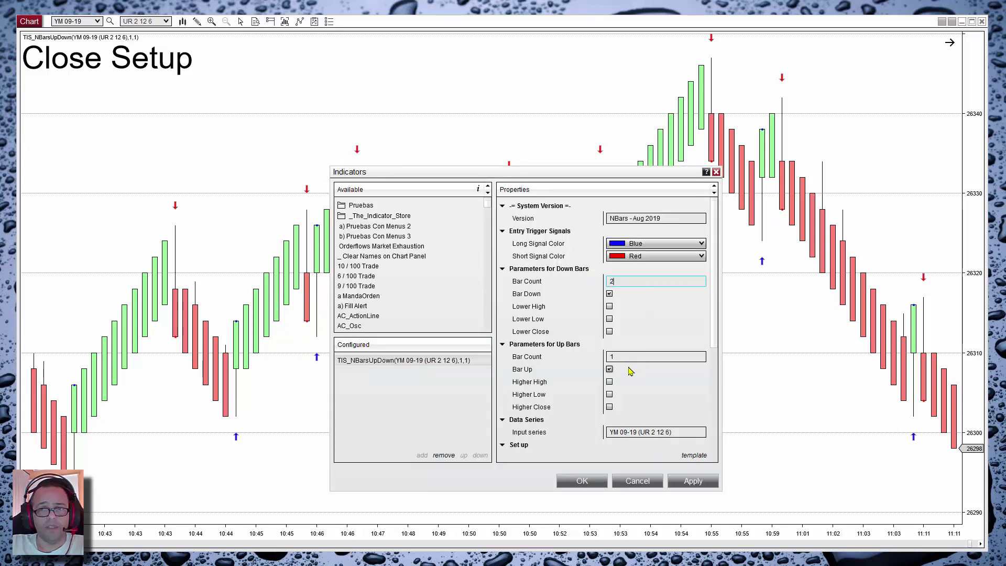
pyautogui.click(624, 357)
pyautogui.scroll(1, 623, 357)
pyautogui.click(589, 486)
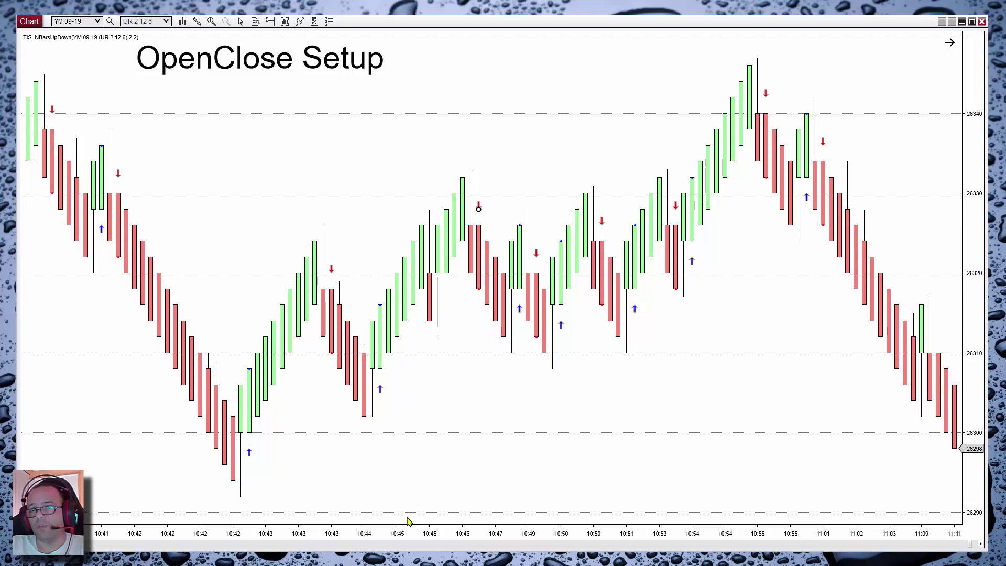
# Step: Inspect the two-bar signals across the UniRenko chart and point out the NBARS and NHABARS text labels
pyautogui.moveTo(420, 533); pyautogui.dragTo(489, 533)
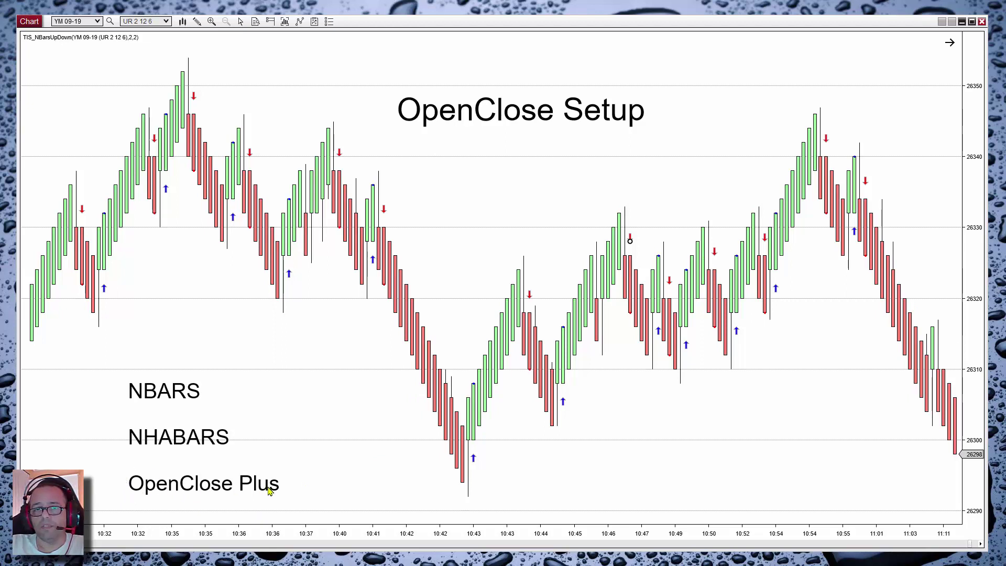
pyautogui.click(164, 388)
pyautogui.click(164, 436)
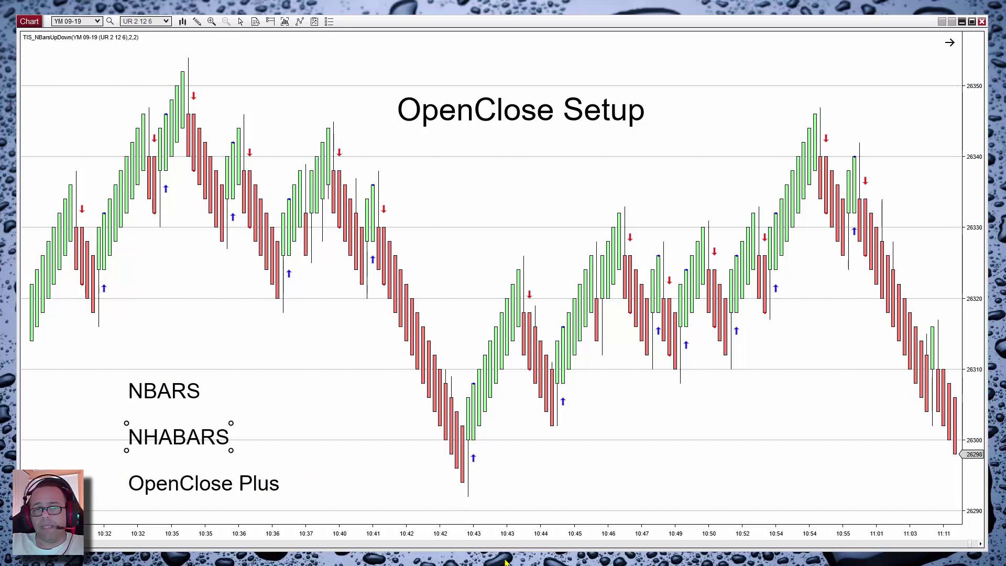
pyautogui.moveTo(499, 539); pyautogui.dragTo(359, 536)
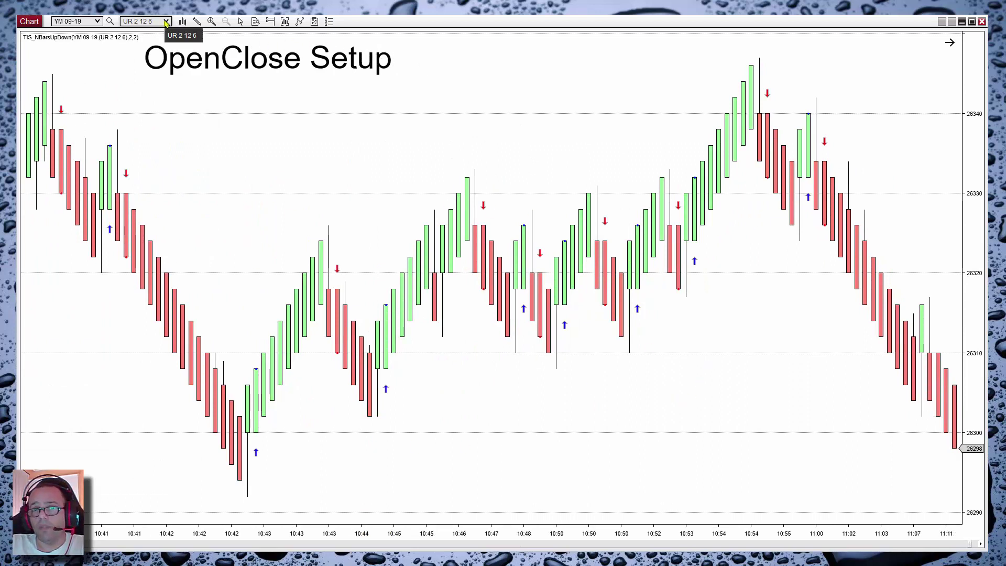
# Step: Switch the chart to 9 Range bars and inspect the TIS_NBarsUpDown signals over earlier price action
pyautogui.click(166, 22)
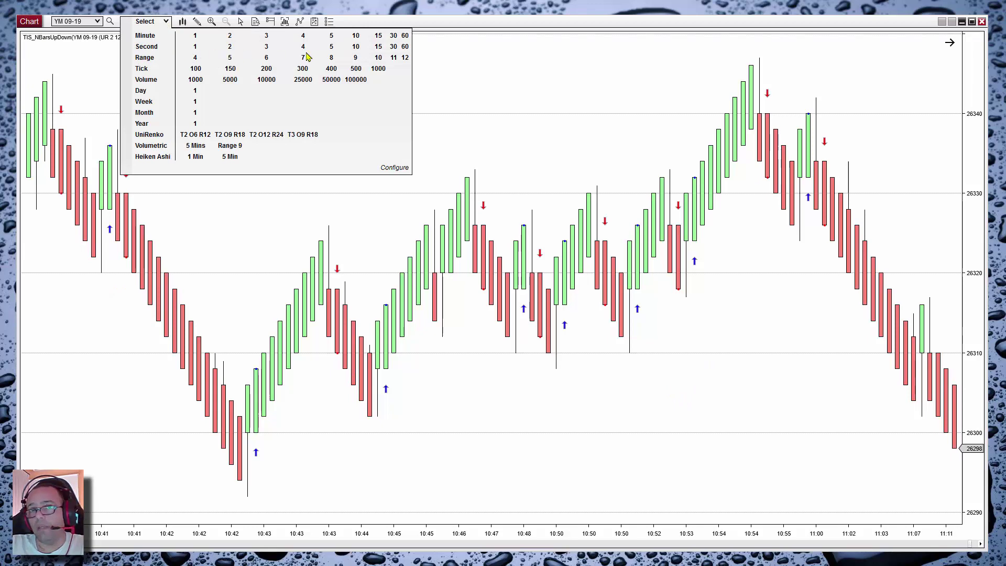
pyautogui.click(355, 58)
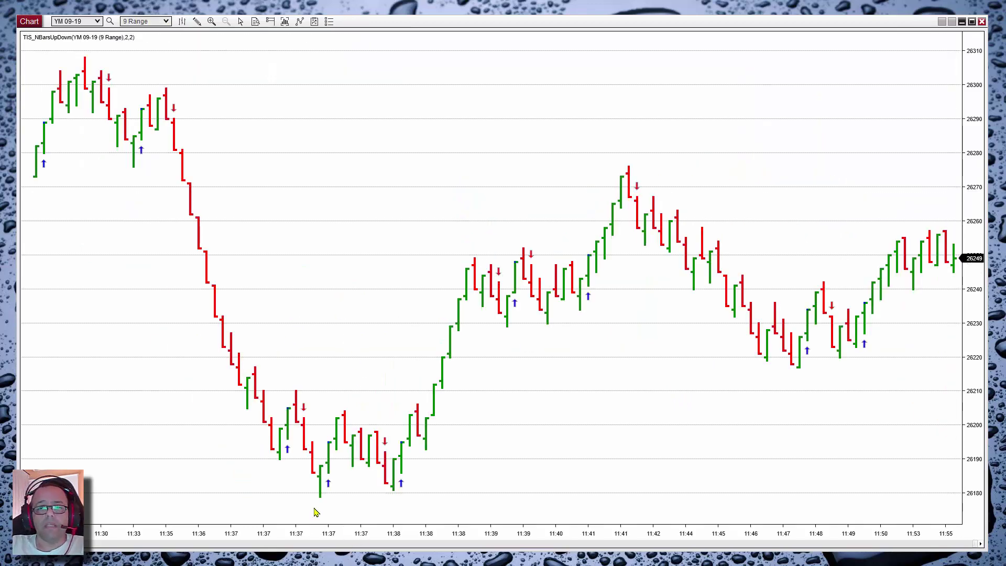
pyautogui.rightClick(319, 190)
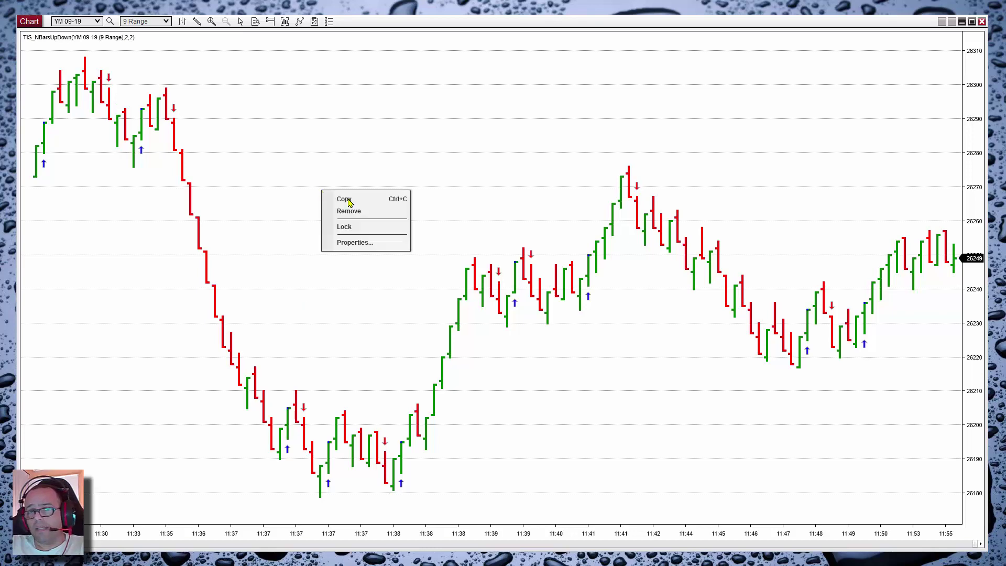
pyautogui.click(315, 152)
pyautogui.moveTo(425, 535); pyautogui.dragTo(512, 543)
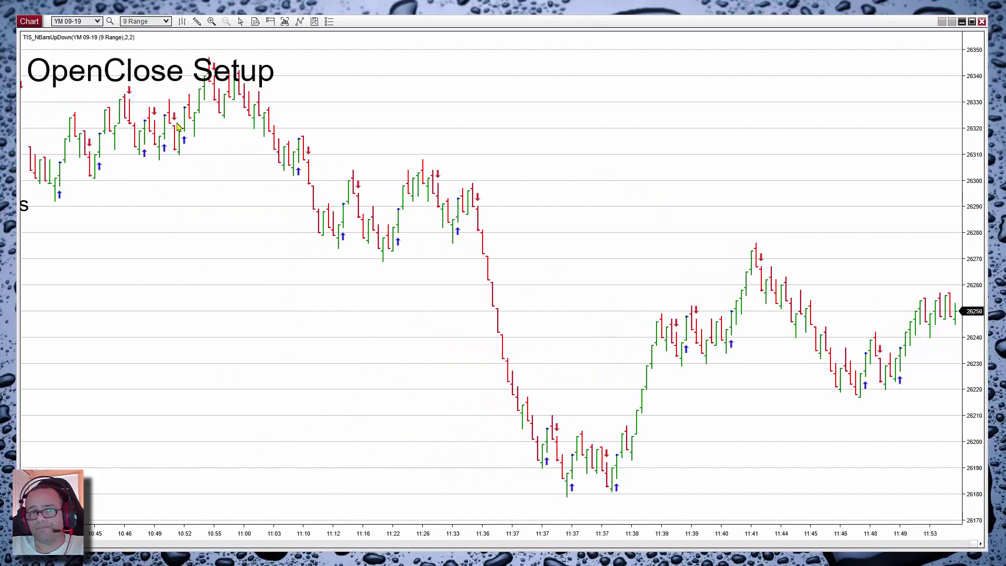
pyautogui.moveTo(267, 240); pyautogui.dragTo(408, 260)
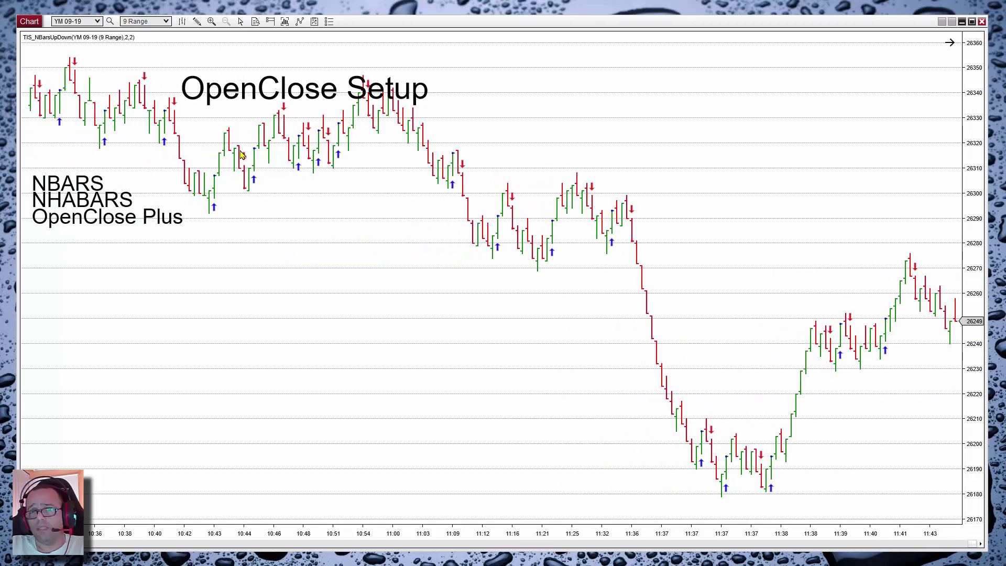
pyautogui.moveTo(461, 534); pyautogui.dragTo(393, 341)
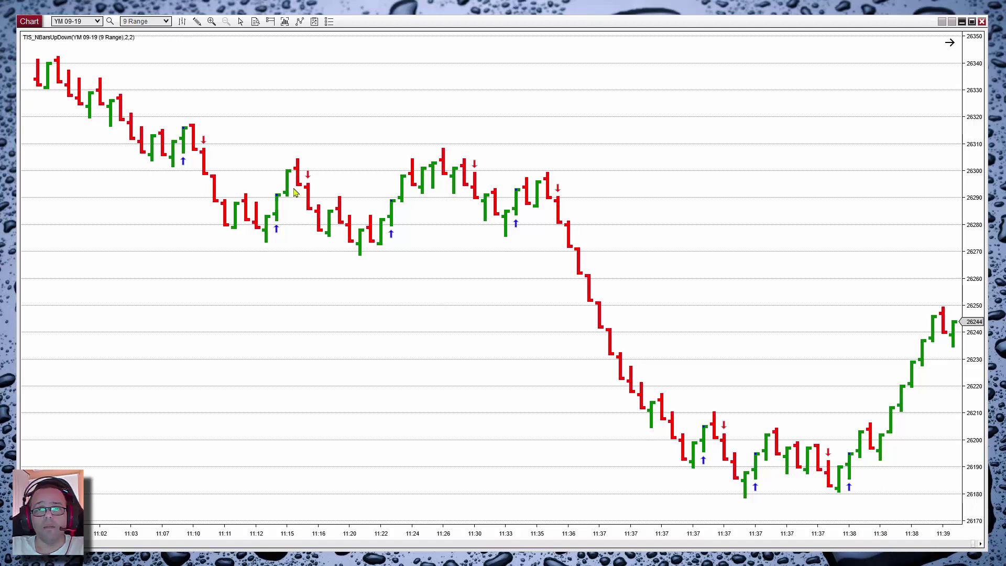
# Step: Switch the chart to 5 Min Heiken Ashi bars and inspect the indicator's arrows at different bar spacings
pyautogui.click(160, 21)
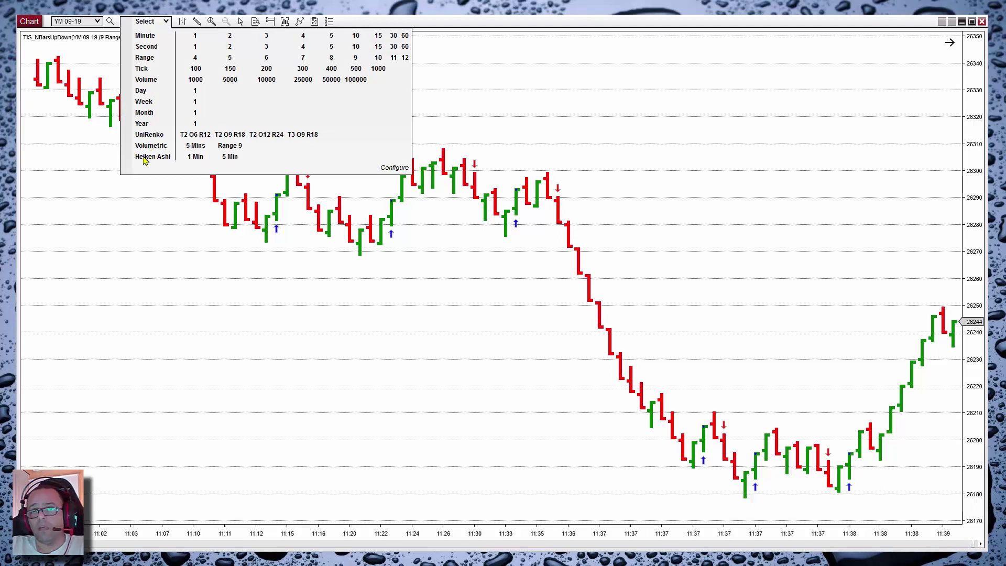
pyautogui.click(230, 157)
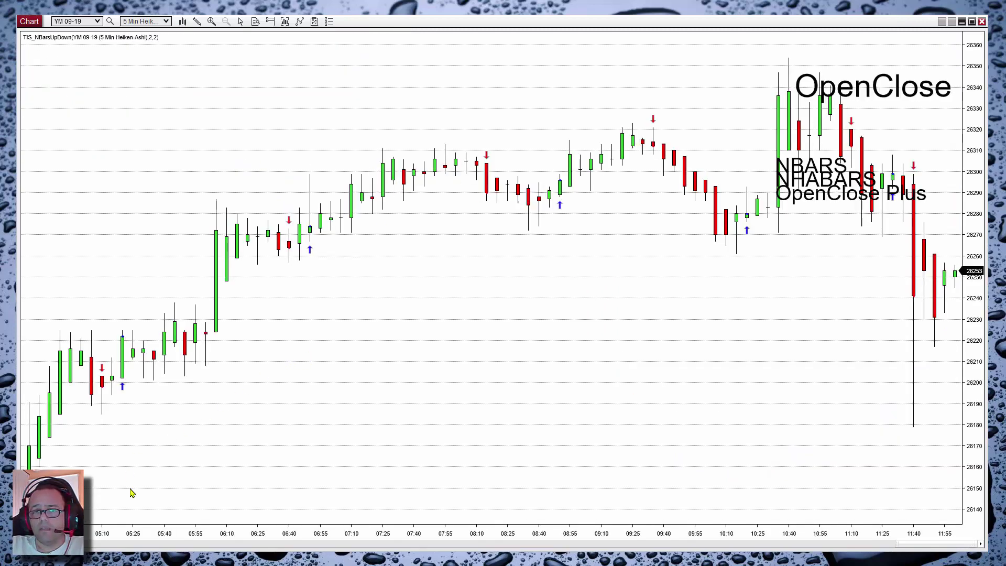
pyautogui.moveTo(162, 546); pyautogui.dragTo(200, 542)
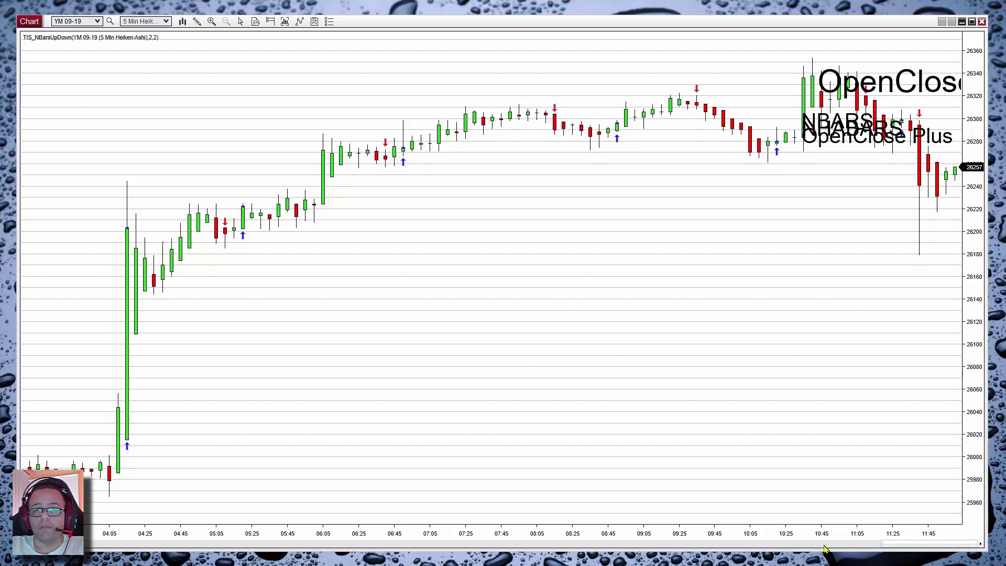
pyautogui.moveTo(805, 539); pyautogui.dragTo(252, 524)
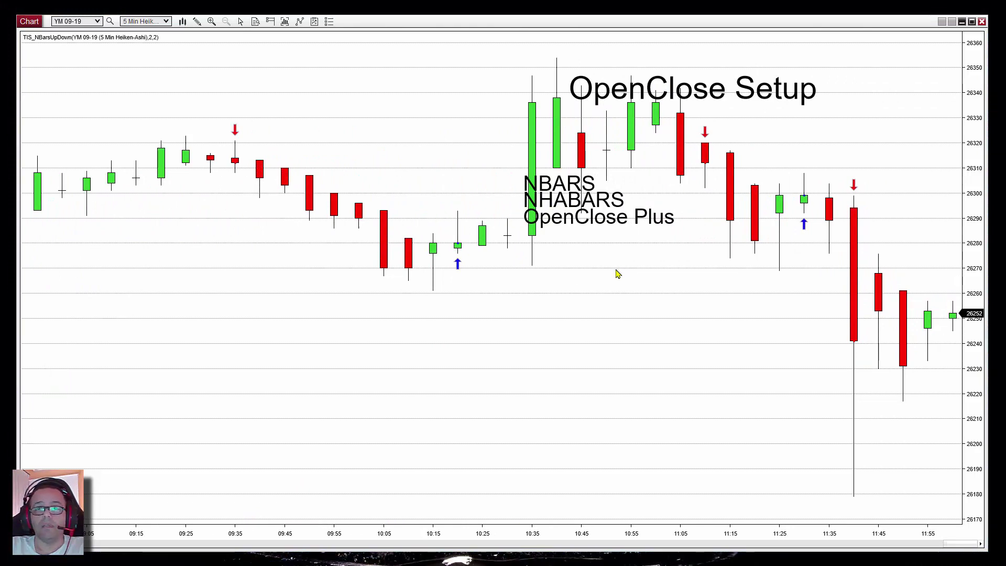
# Step: Return the chart to UniRenko T2 O6 R12 bars and bring more of the recent signals into view
pyautogui.click(166, 22)
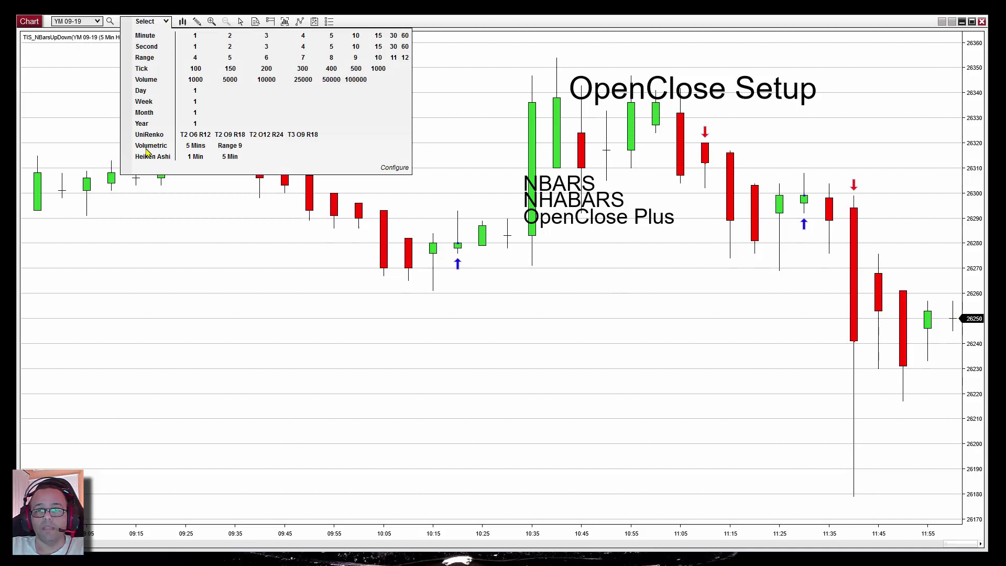
pyautogui.click(197, 135)
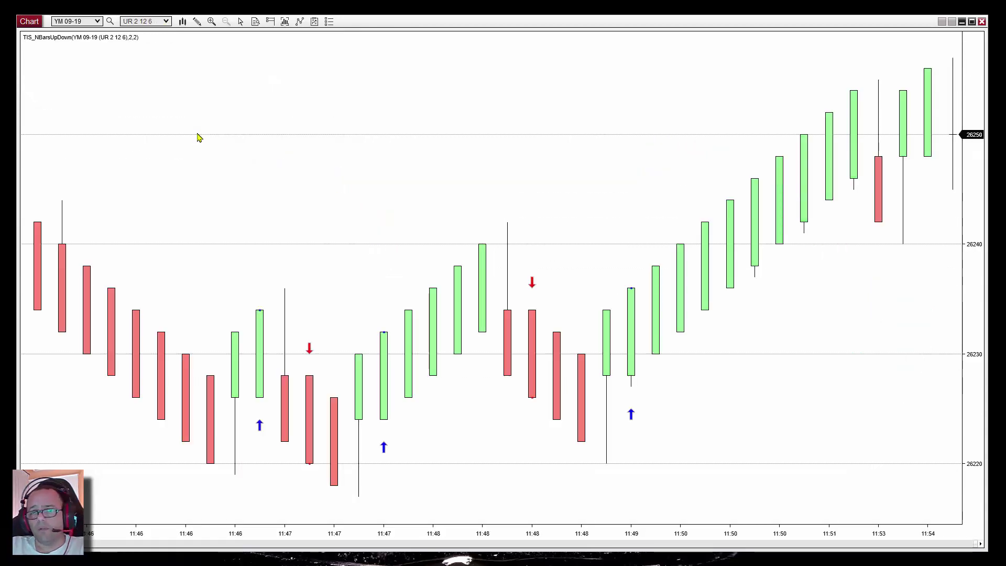
pyautogui.moveTo(338, 533); pyautogui.dragTo(442, 534)
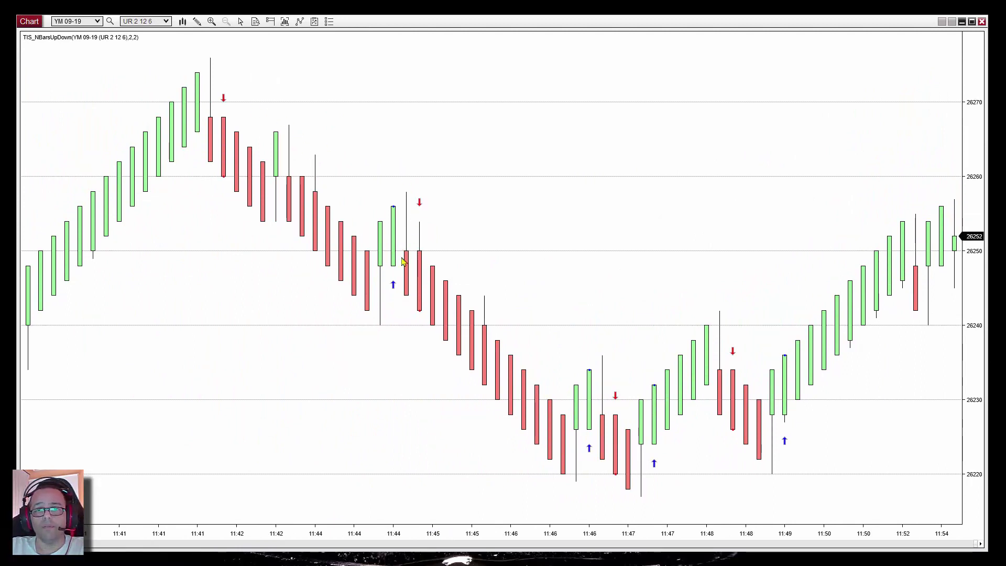
pyautogui.moveTo(414, 538); pyautogui.dragTo(466, 545)
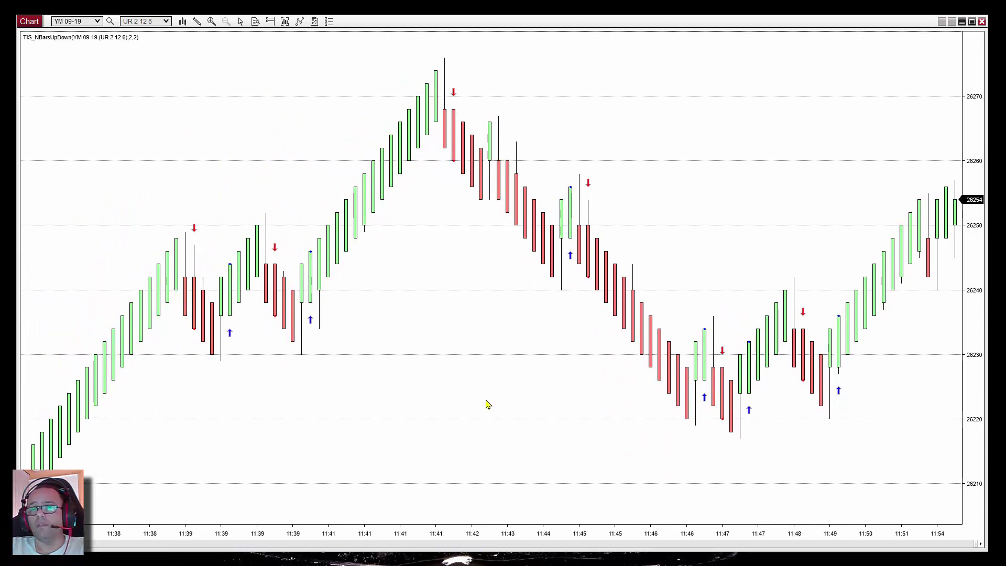
pyautogui.moveTo(487, 540); pyautogui.dragTo(508, 536)
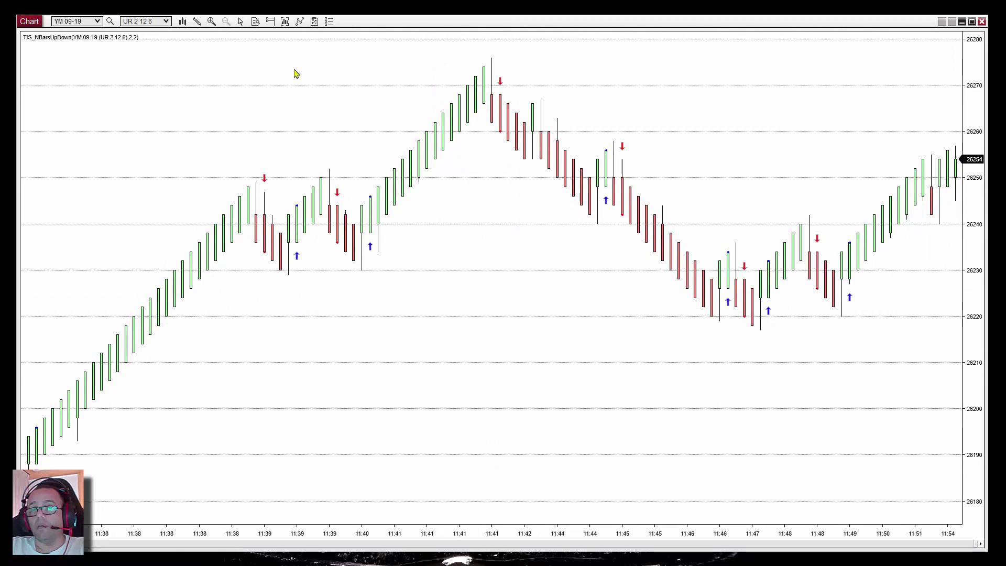
# Step: Change the YM 09-19 chart's UniRenko data series to a Tick Reversal of 20 and an Open Offset of 10
pyautogui.click(157, 21)
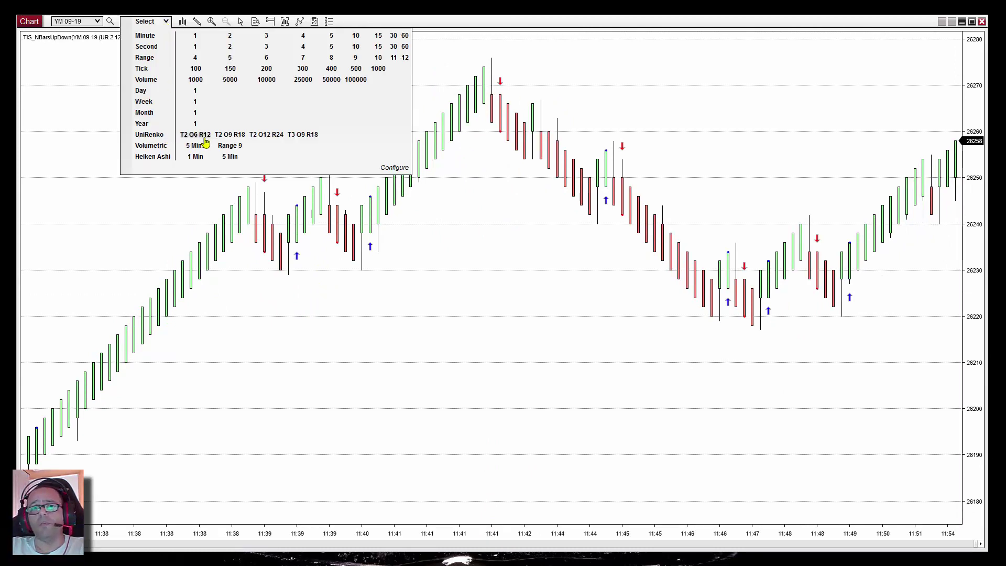
pyautogui.click(131, 218)
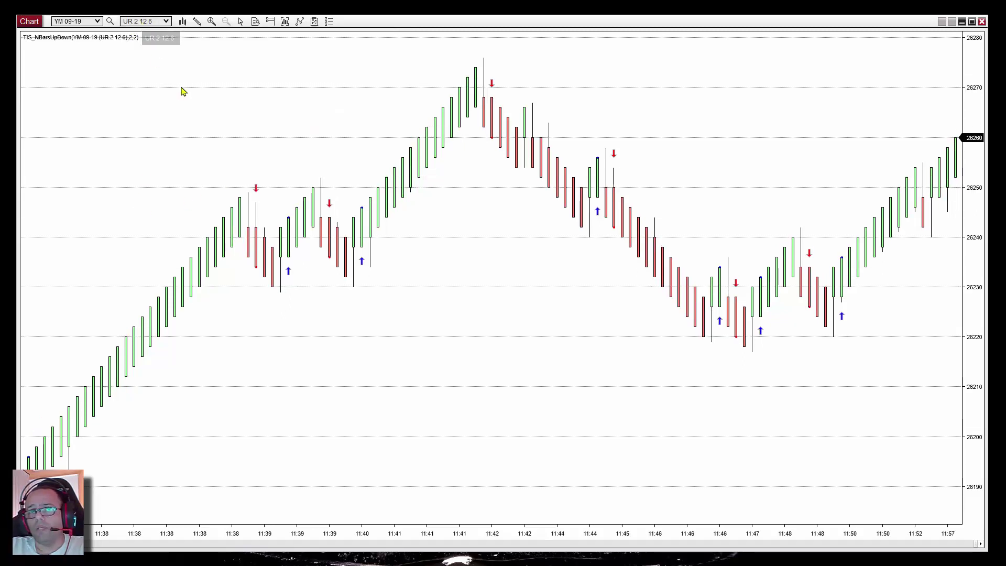
pyautogui.rightClick(265, 110)
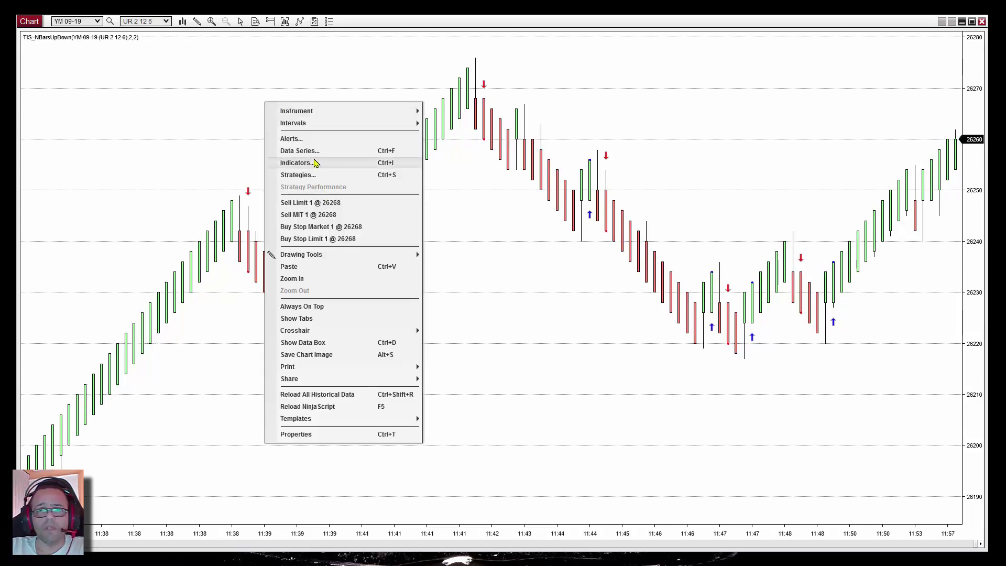
pyautogui.click(315, 157)
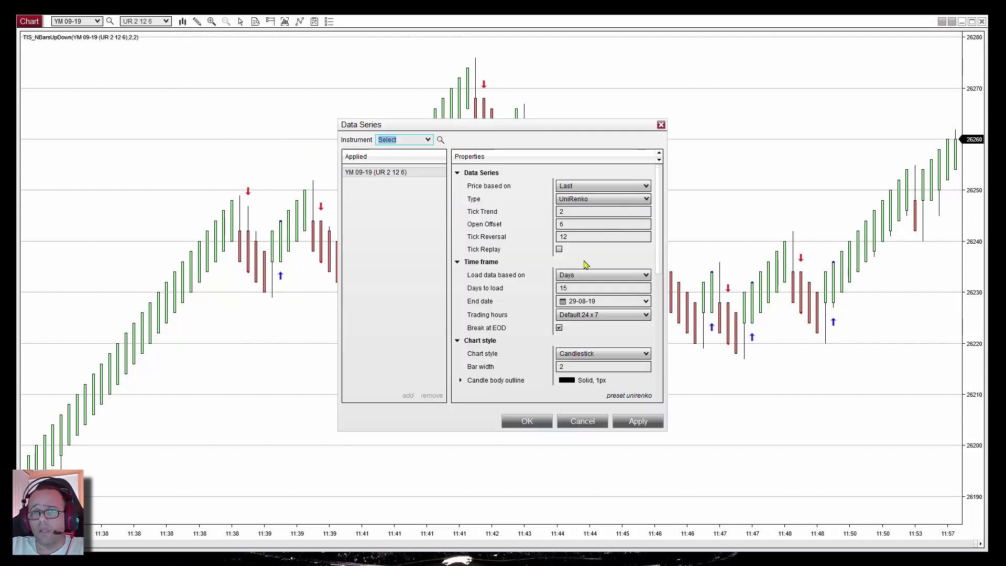
pyautogui.click(569, 239)
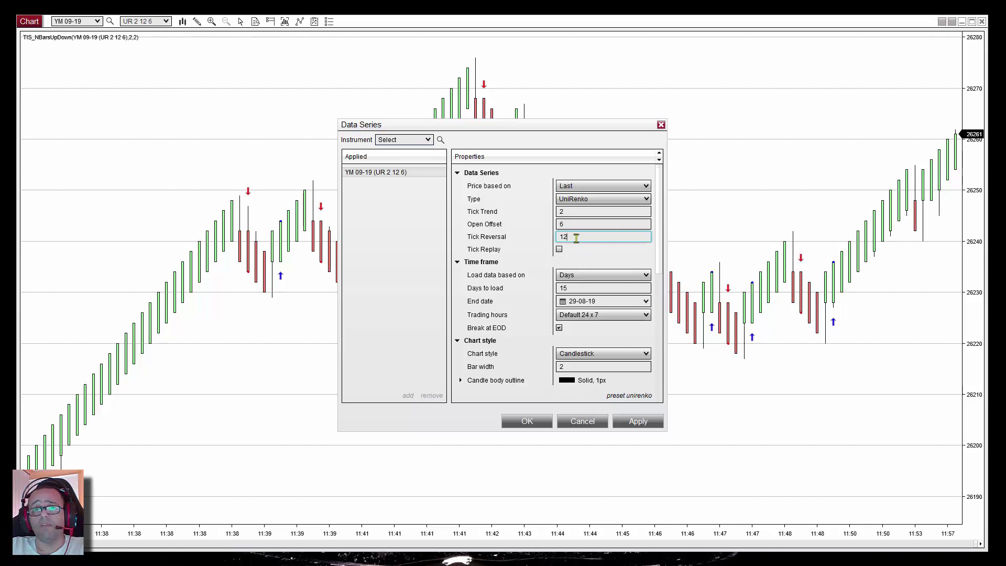
pyautogui.moveTo(576, 239); pyautogui.dragTo(493, 237)
pyautogui.write('20')
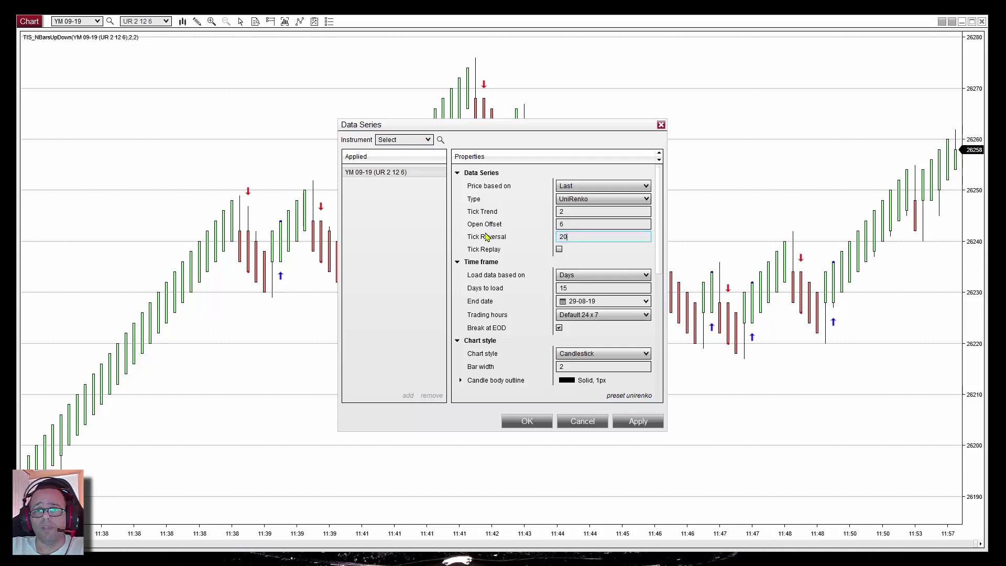
pyautogui.doubleClick(569, 224)
pyautogui.write('10')
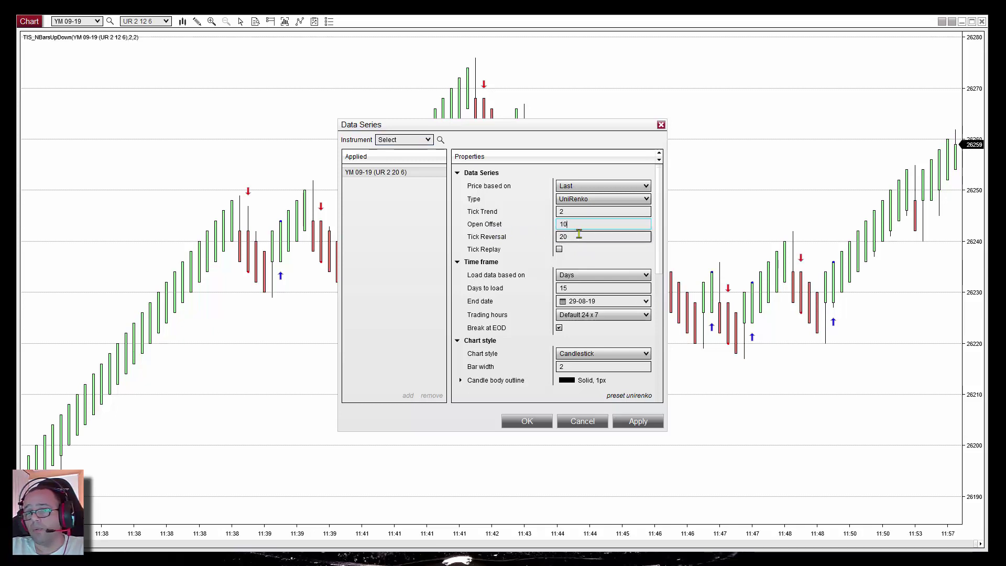
pyautogui.click(528, 421)
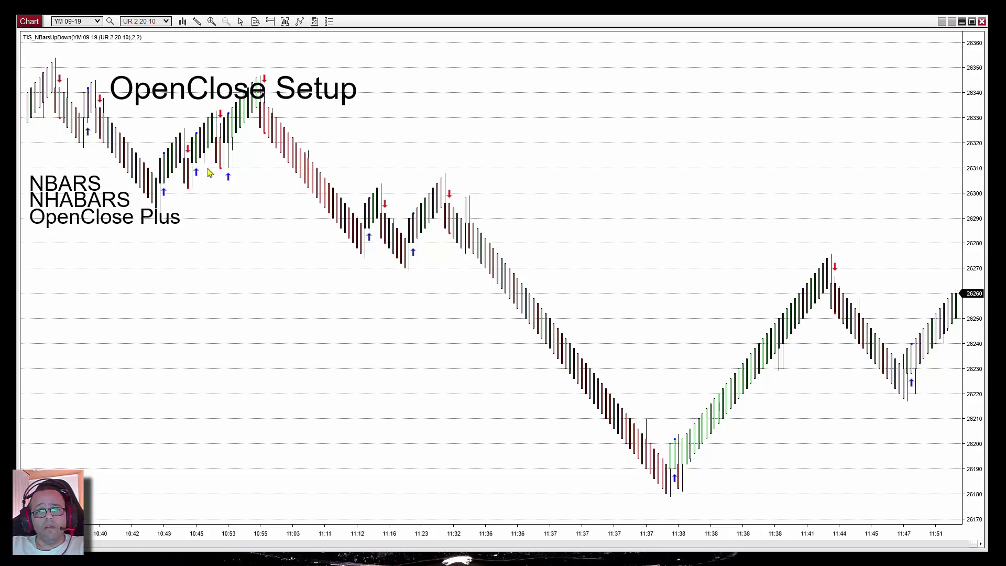
# Step: Add the Lin. reg. indicator to the chart with a period of 100
pyautogui.moveTo(271, 298); pyautogui.dragTo(470, 337)
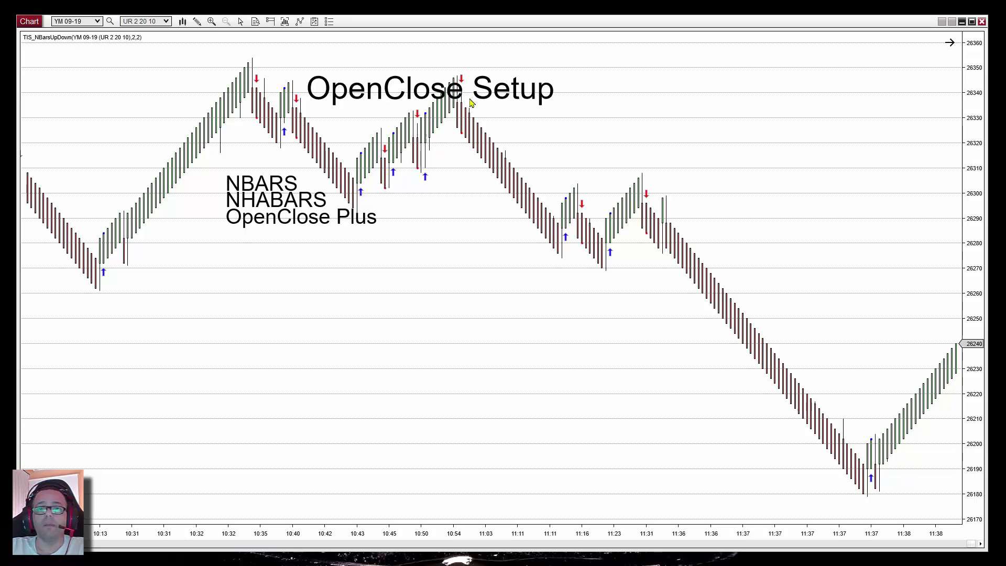
pyautogui.rightClick(432, 271)
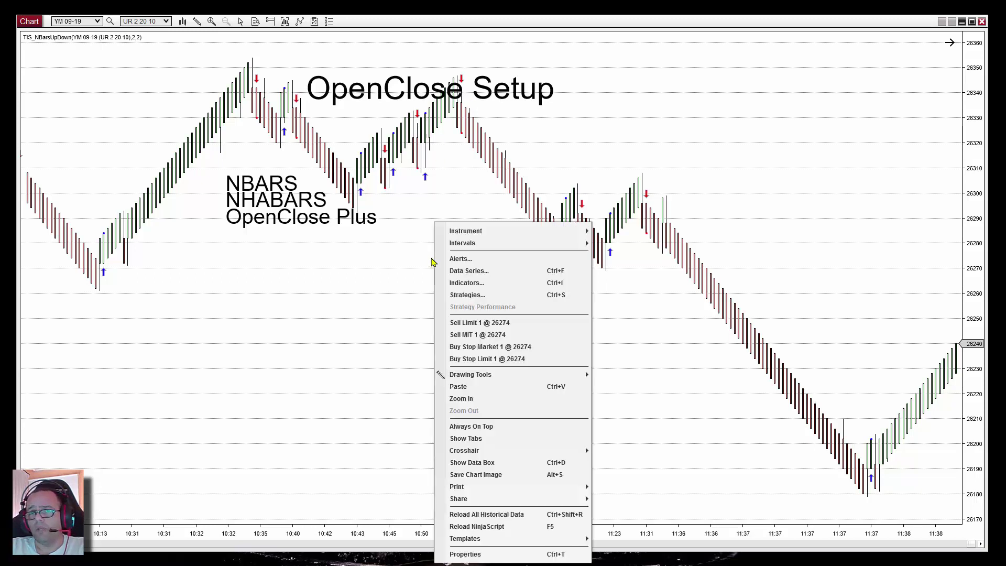
pyautogui.click(500, 289)
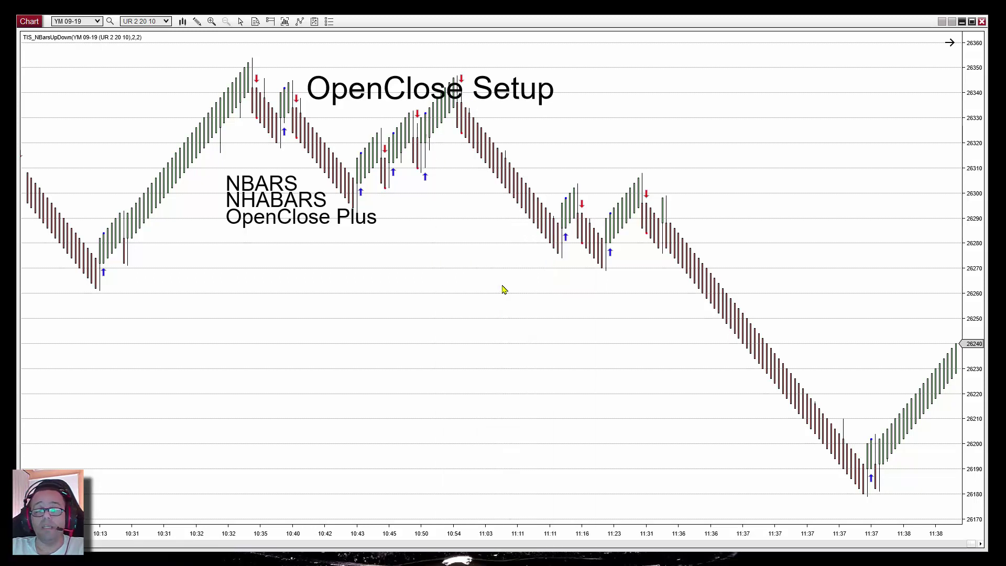
pyautogui.hotkey('ctrl', 'i')
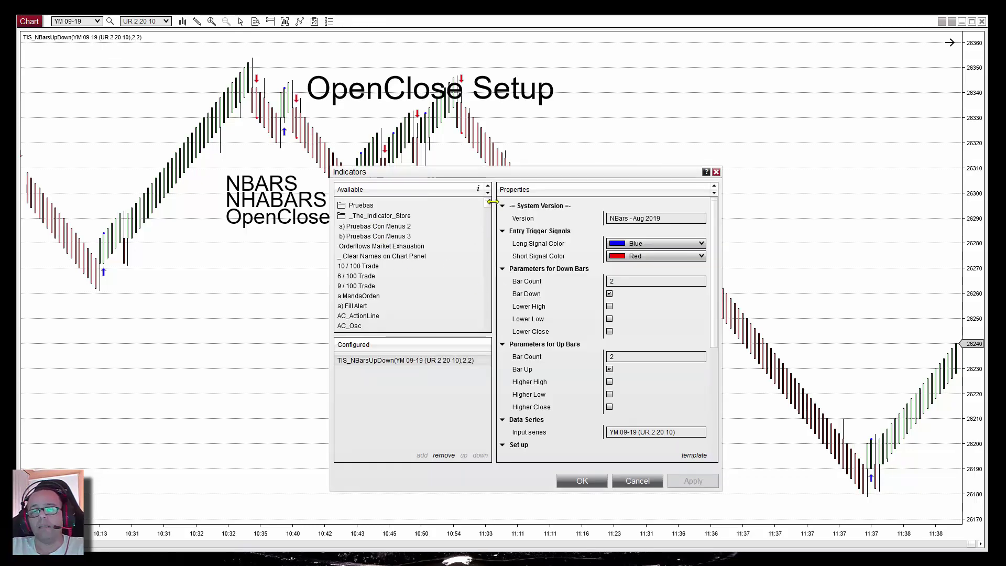
pyautogui.moveTo(487, 205); pyautogui.dragTo(488, 261)
pyautogui.doubleClick(346, 231)
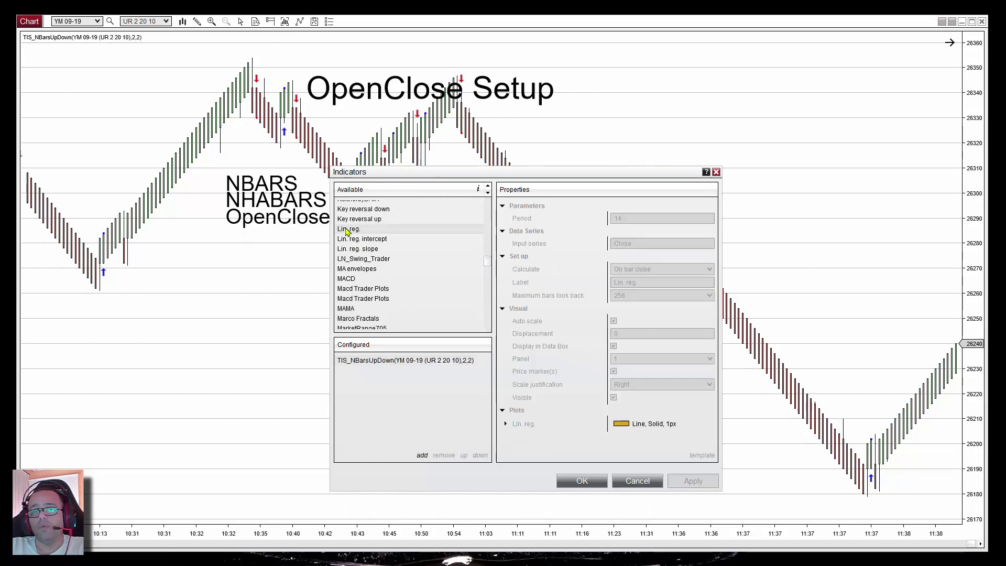
pyautogui.click(633, 219)
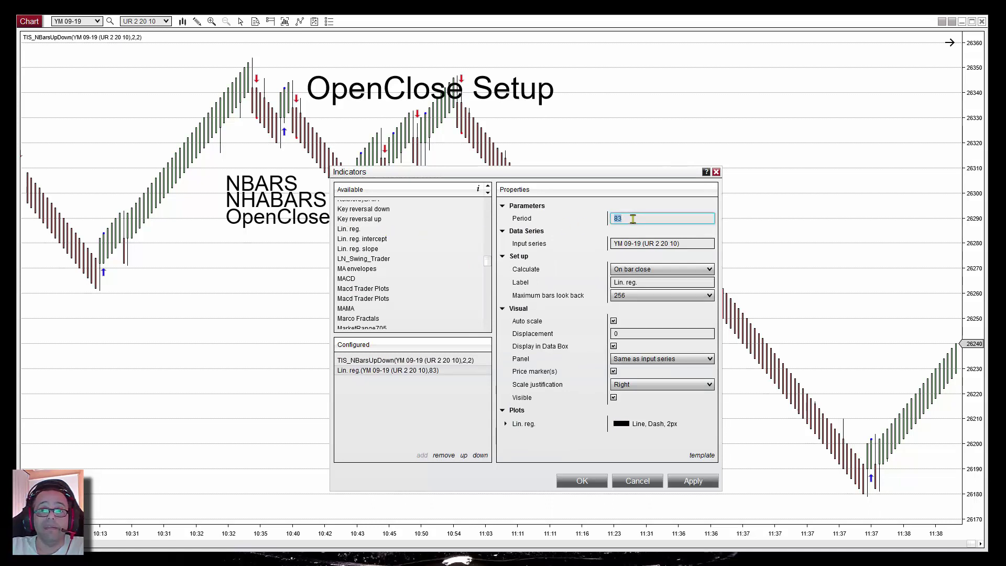
pyautogui.write('100')
pyautogui.click(588, 481)
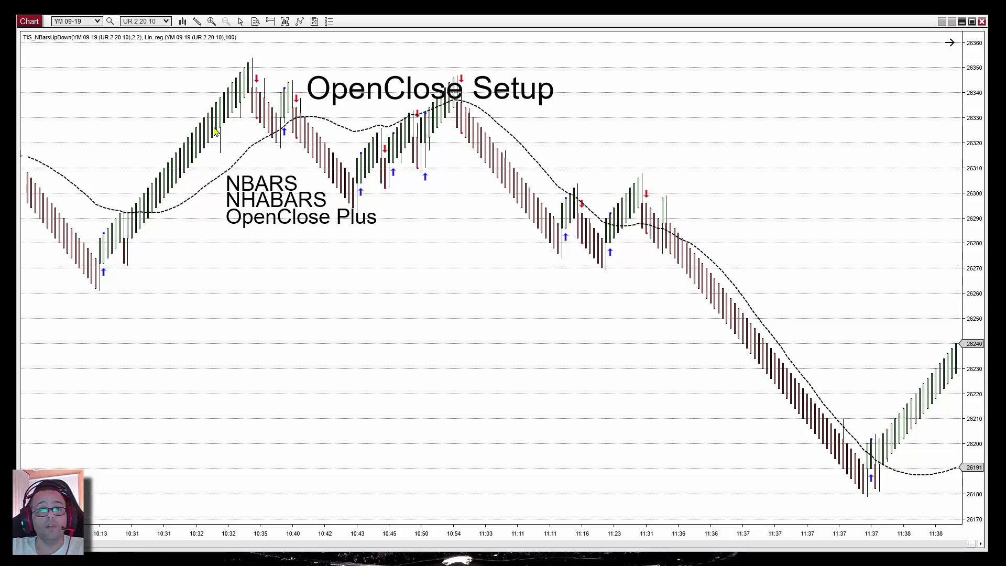
# Step: Set the Lin. reg. indicator's period to 50
pyautogui.click(220, 178)
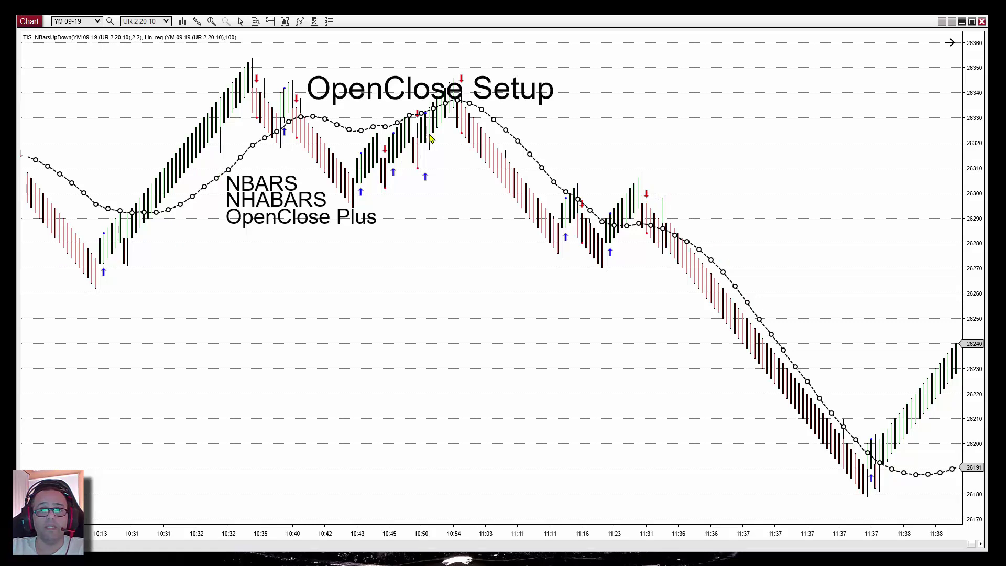
pyautogui.hotkey('ctrl', 'i')
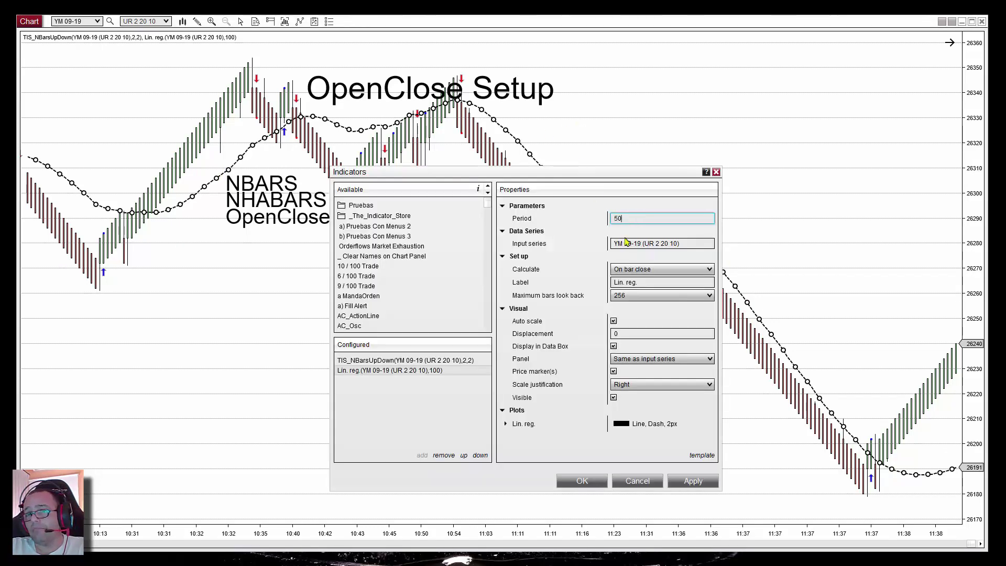
pyautogui.click(580, 481)
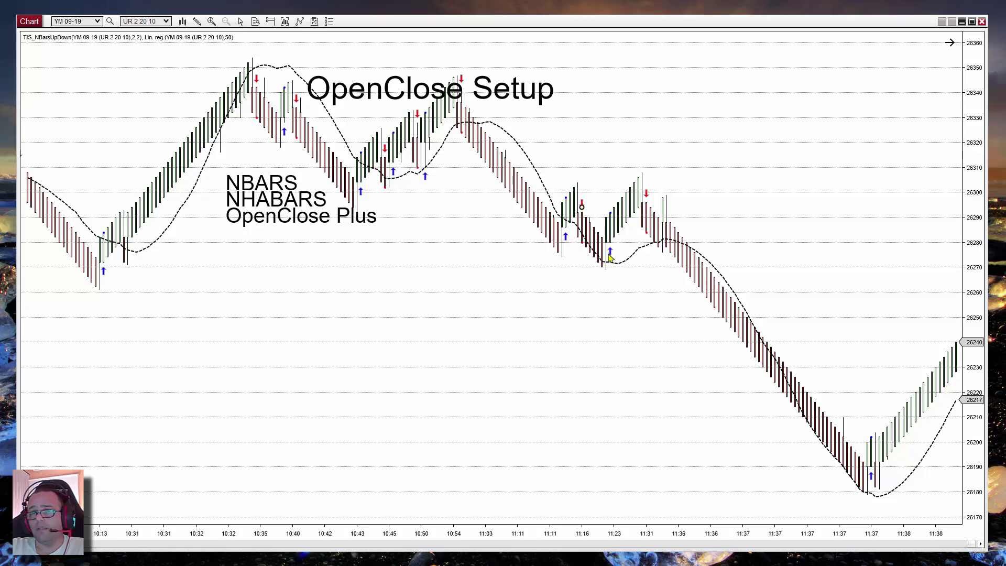
# Step: Examine how the up and down arrows line up with the linear regression curve across earlier and recent price swings
pyautogui.moveTo(627, 363); pyautogui.dragTo(555, 359)
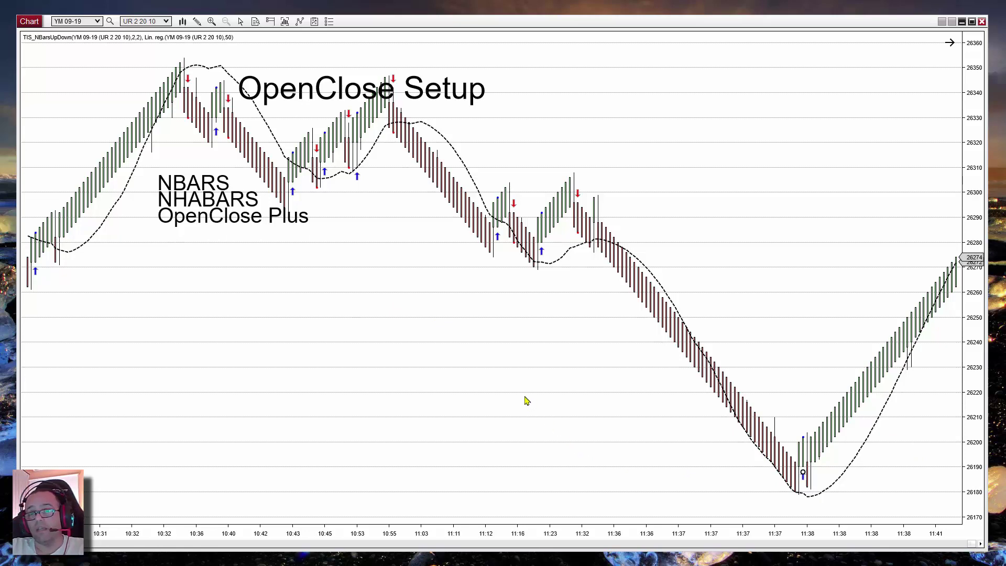
pyautogui.scroll(-5, 511, 404)
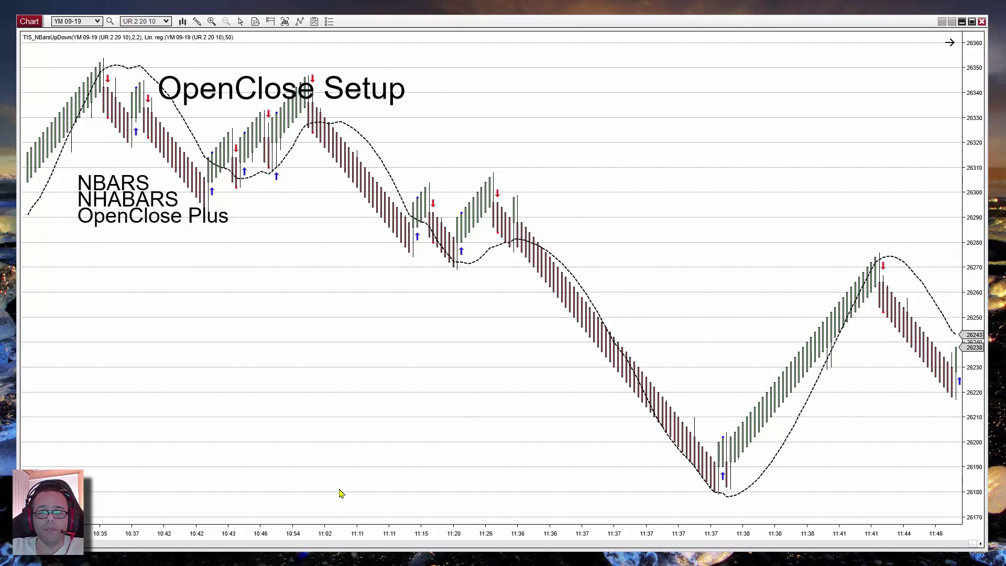
pyautogui.scroll(15, 344, 527)
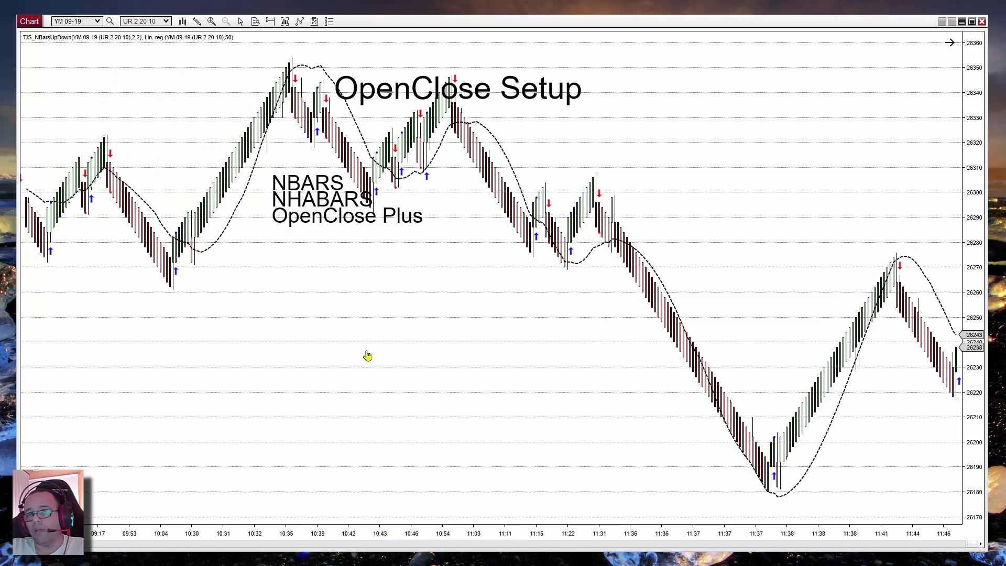
pyautogui.moveTo(368, 355); pyautogui.dragTo(508, 354)
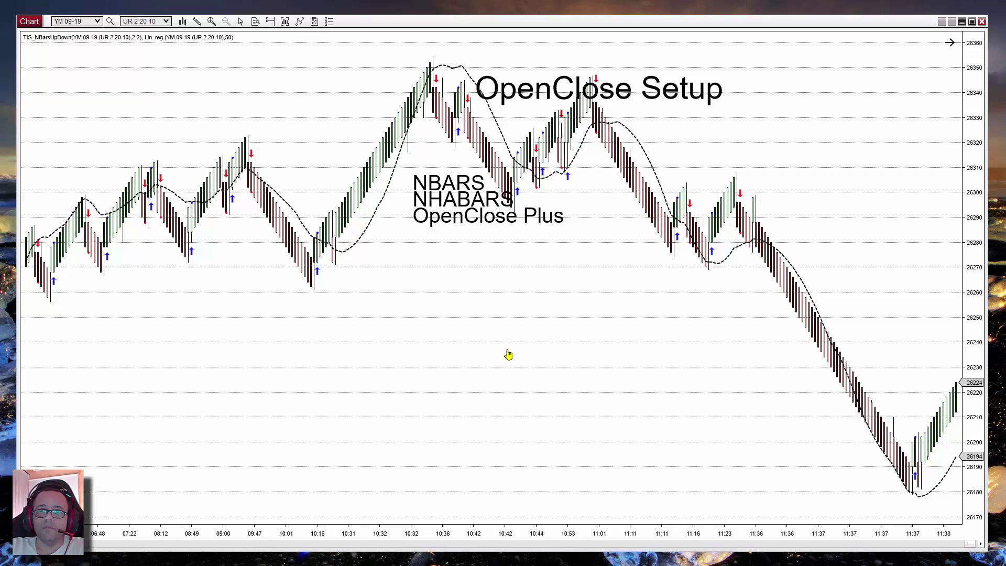
pyautogui.click(376, 209)
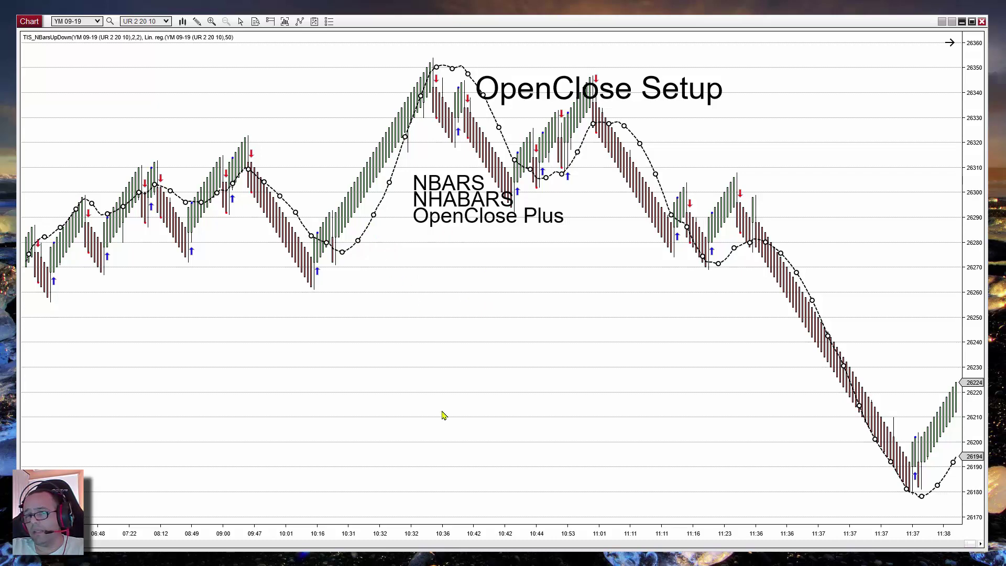
pyautogui.moveTo(501, 533); pyautogui.dragTo(306, 454)
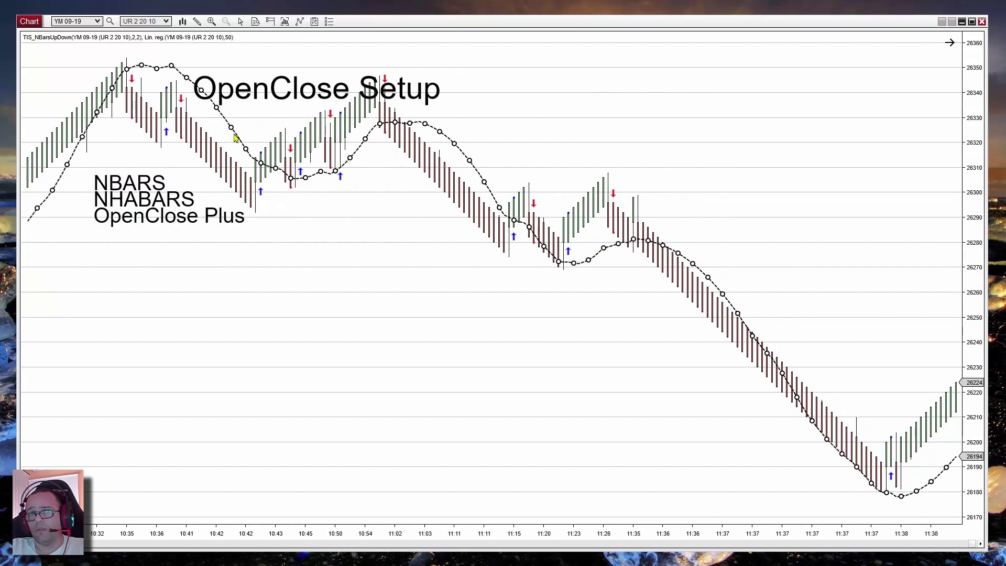
pyautogui.click(180, 105)
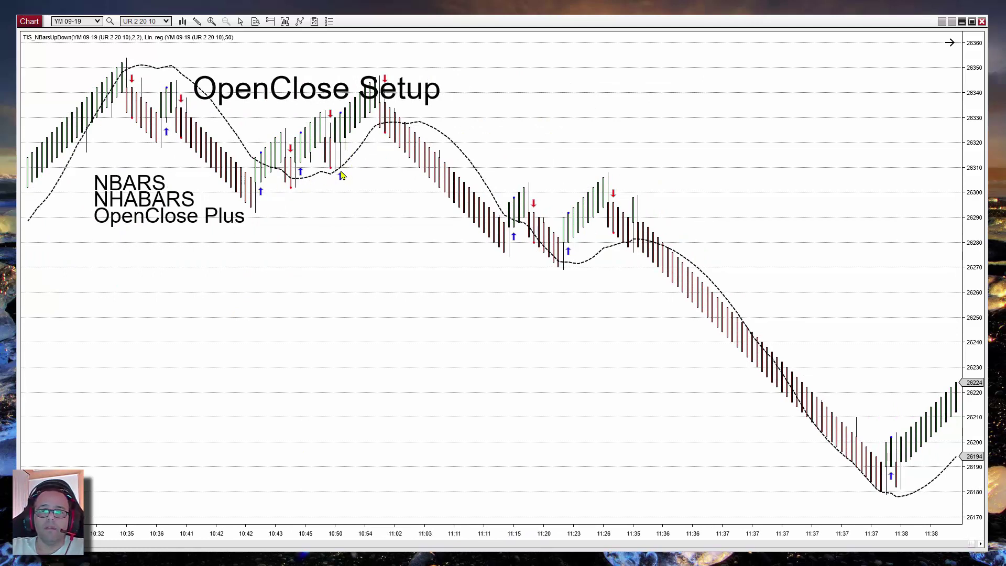
pyautogui.click(348, 163)
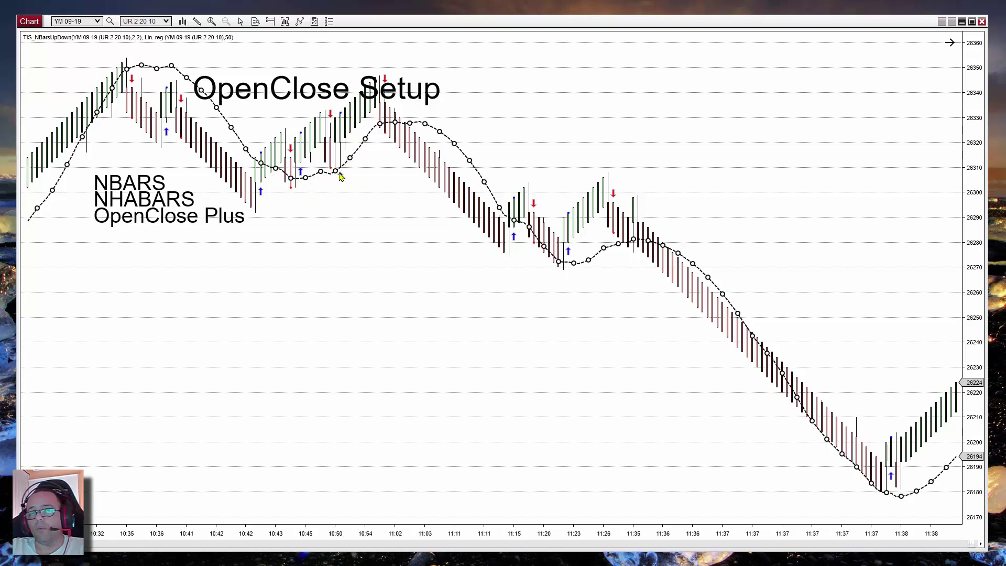
pyautogui.click(290, 275)
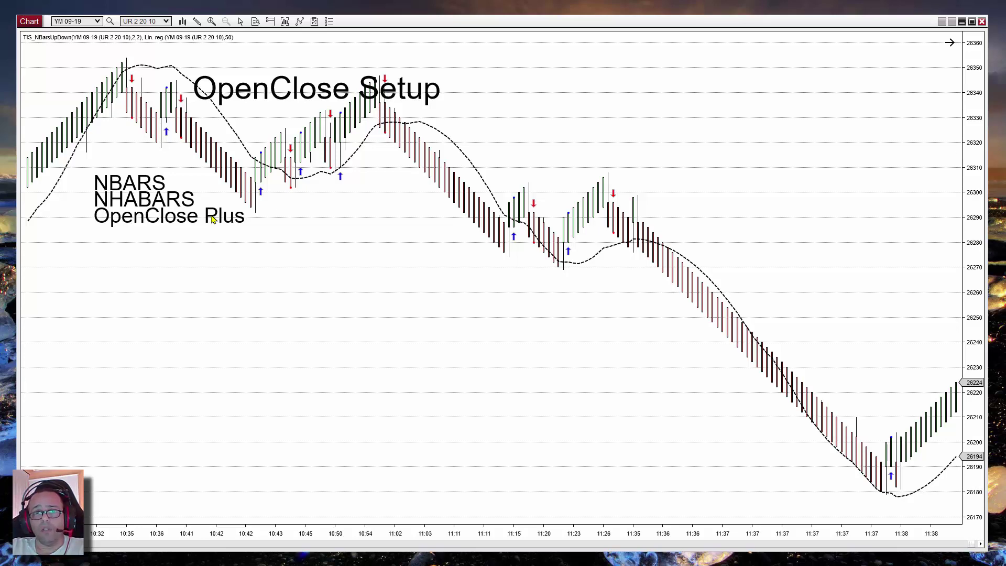
# Step: Examine the signals between about 10:31 and 11:36 at a larger bar size against the linear regression curve
pyautogui.moveTo(272, 401); pyautogui.dragTo(365, 408)
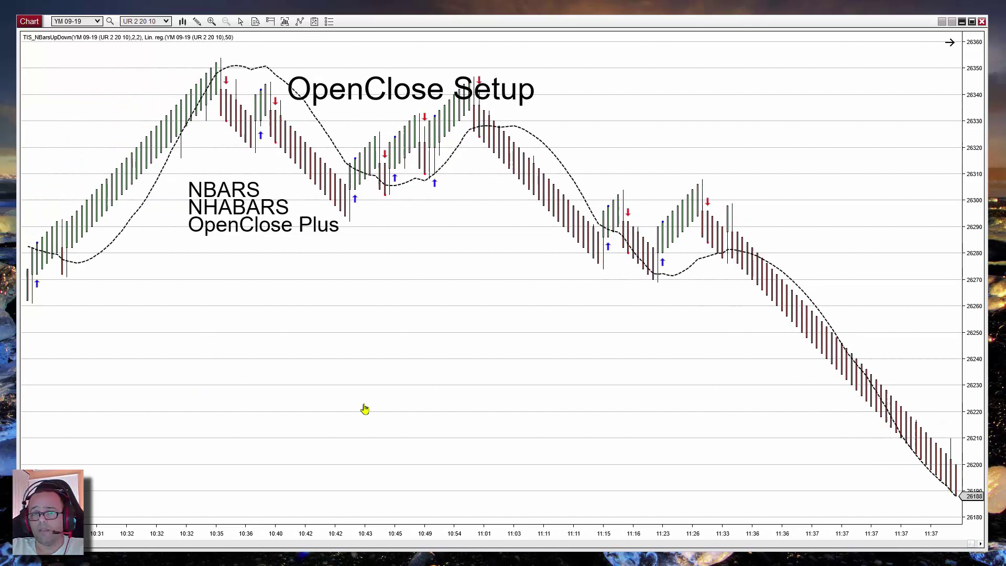
pyautogui.scroll(2, 365, 409)
pyautogui.scroll(2, 499, 479)
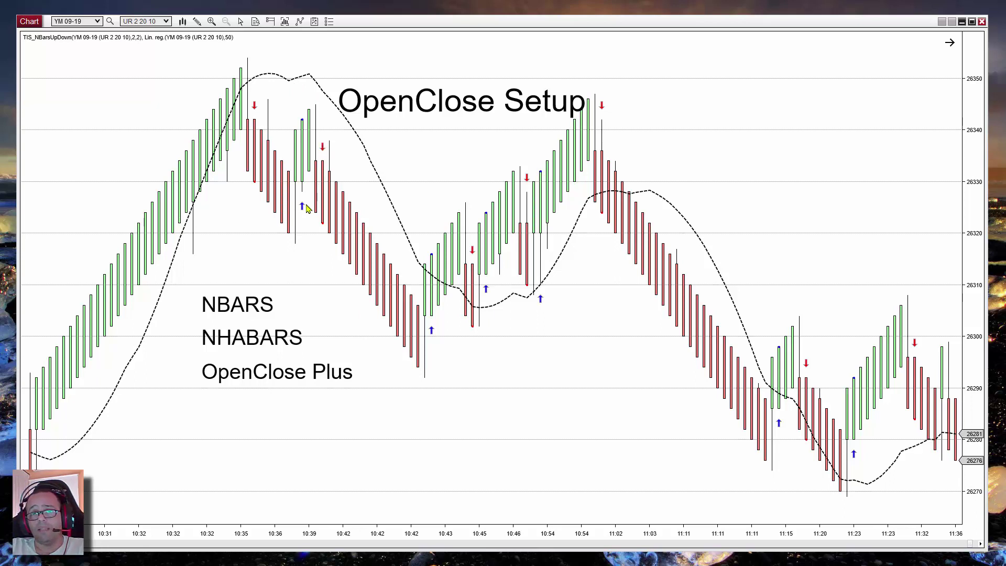
pyautogui.click(363, 144)
pyautogui.click(466, 437)
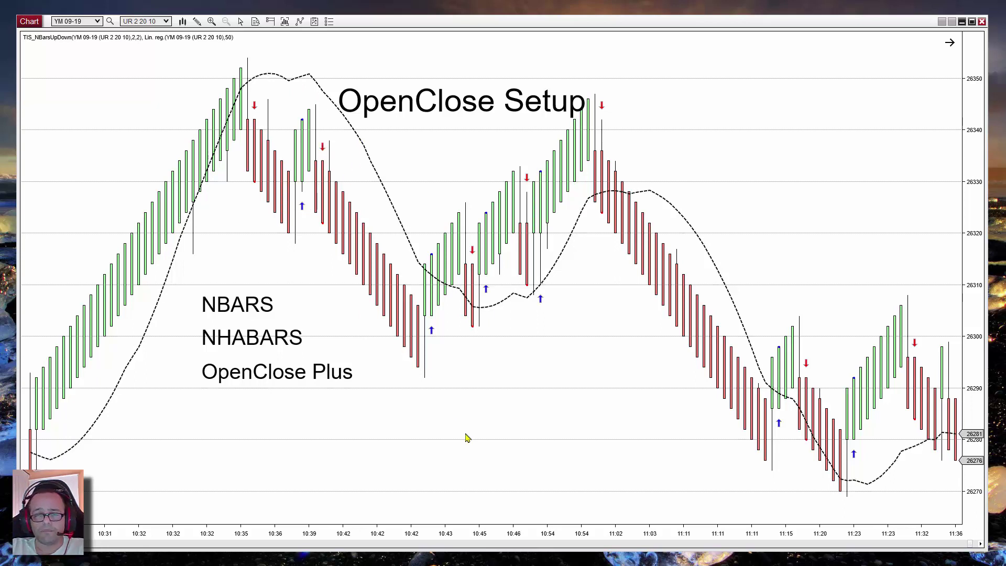
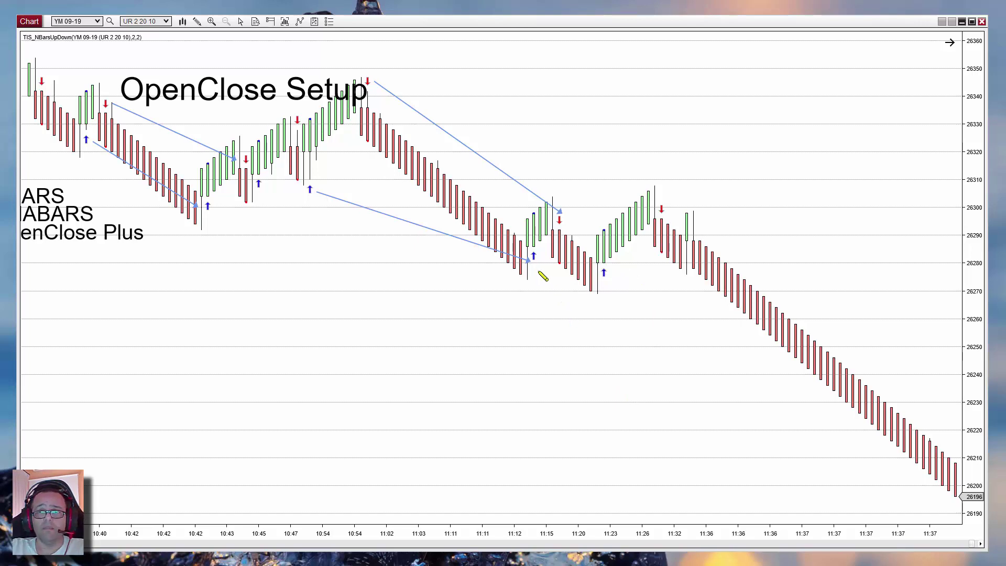
# Step: Draw arrow lines linking the up signals near 11:15 and 11:23 and the down signals near 11:16 and 11:32
pyautogui.moveTo(534, 264); pyautogui.dragTo(599, 285)
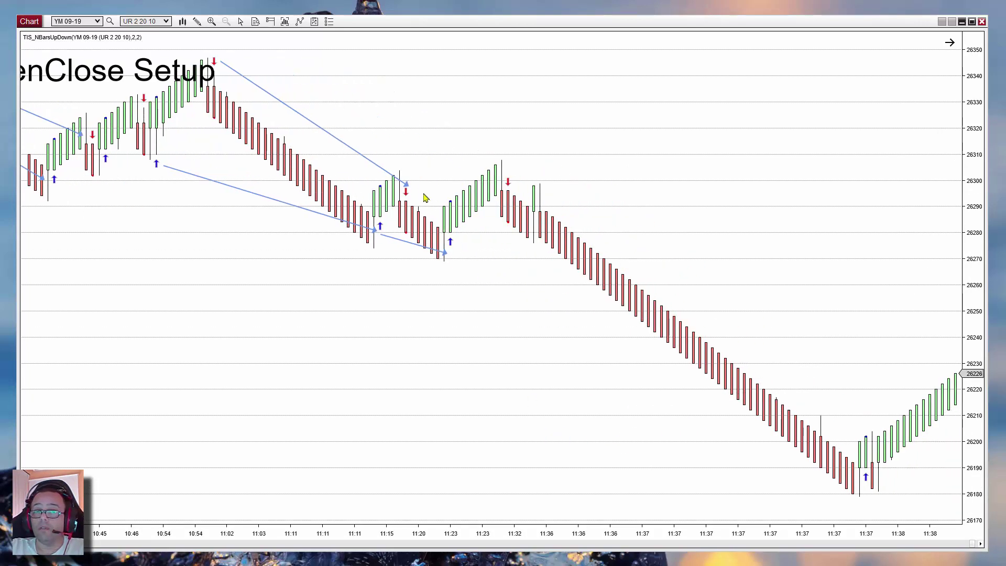
pyautogui.moveTo(413, 190); pyautogui.dragTo(503, 180)
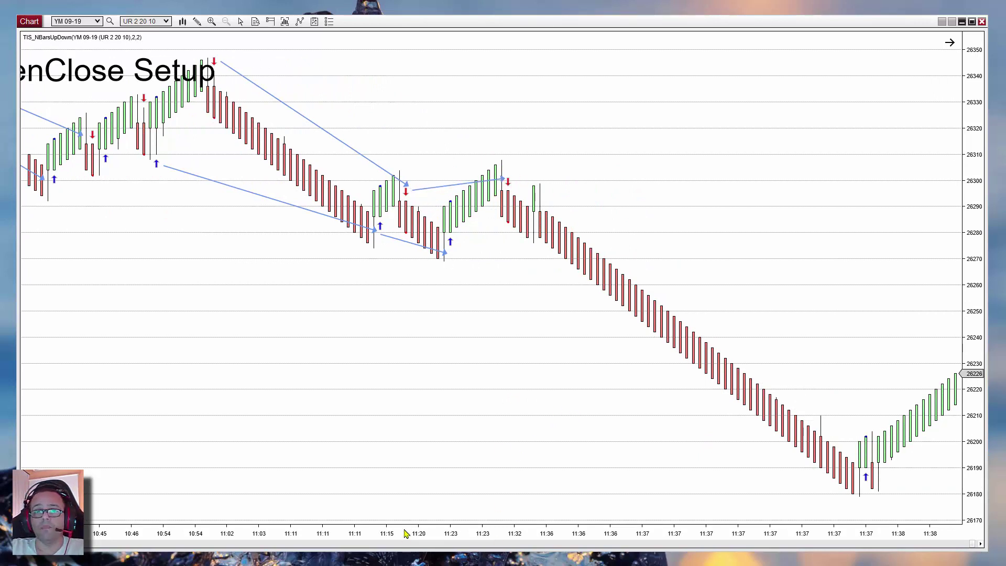
pyautogui.scroll(-3, 410, 532)
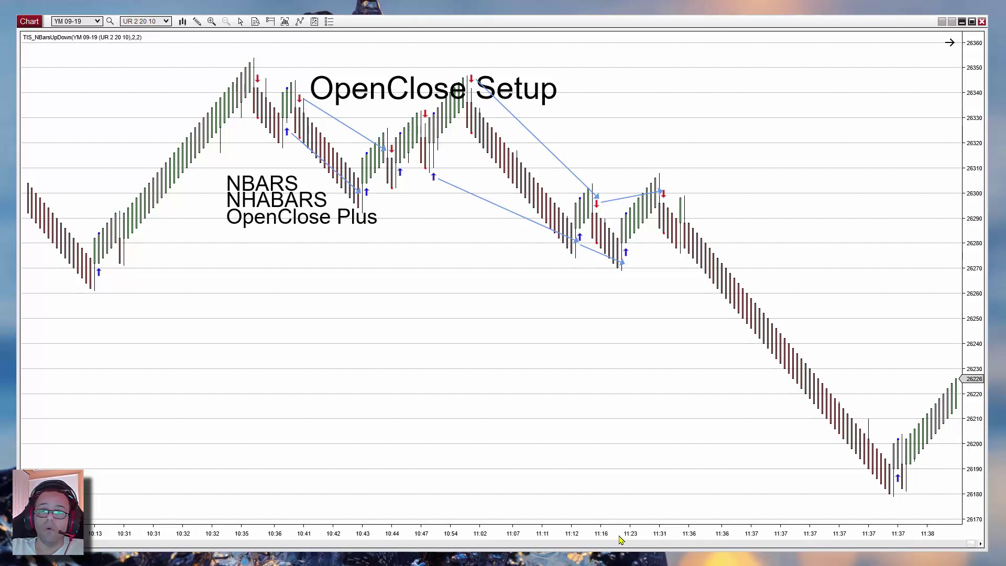
pyautogui.moveTo(619, 539); pyautogui.dragTo(550, 533)
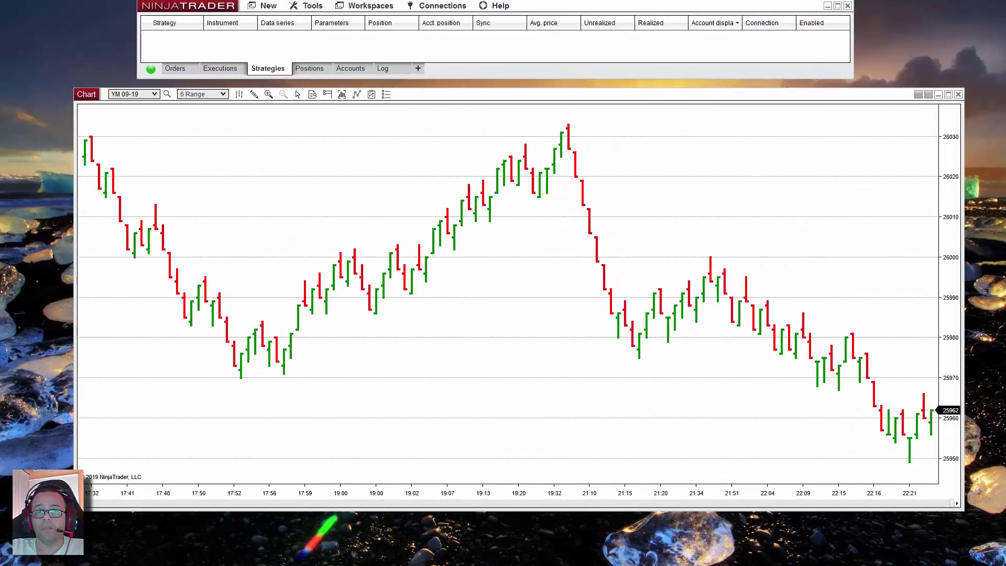
# Step: Add the TIS_OpenClose_Plus indicator from the _The_Indicator_Store folder to the YM 09-19 chart's configured indicators
pyautogui.rightClick(297, 164)
pyautogui.click(353, 230)
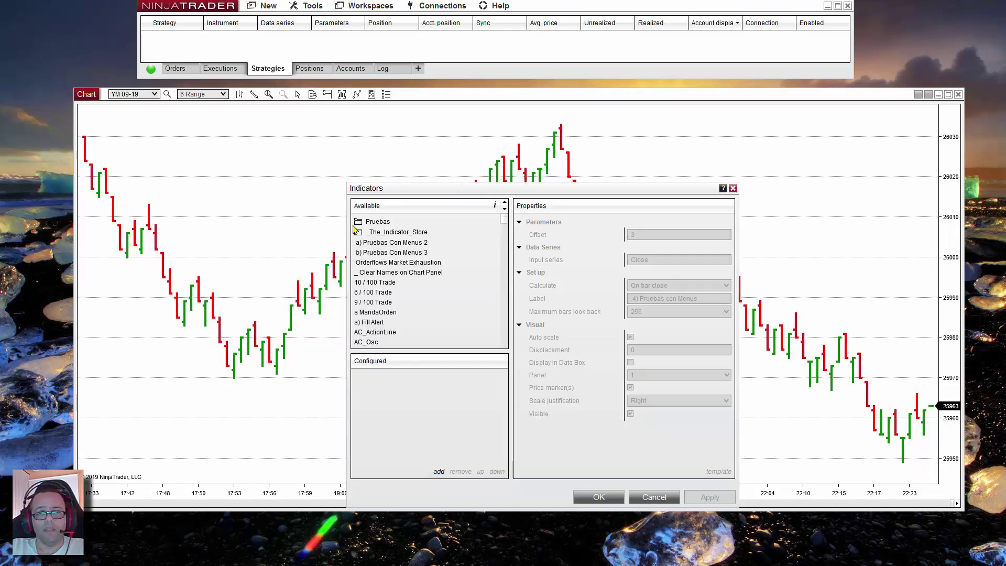
pyautogui.moveTo(504, 219)
pyautogui.mouseDown()
pyautogui.moveTo(507, 334)
pyautogui.moveTo(504, 218)
pyautogui.mouseUp()
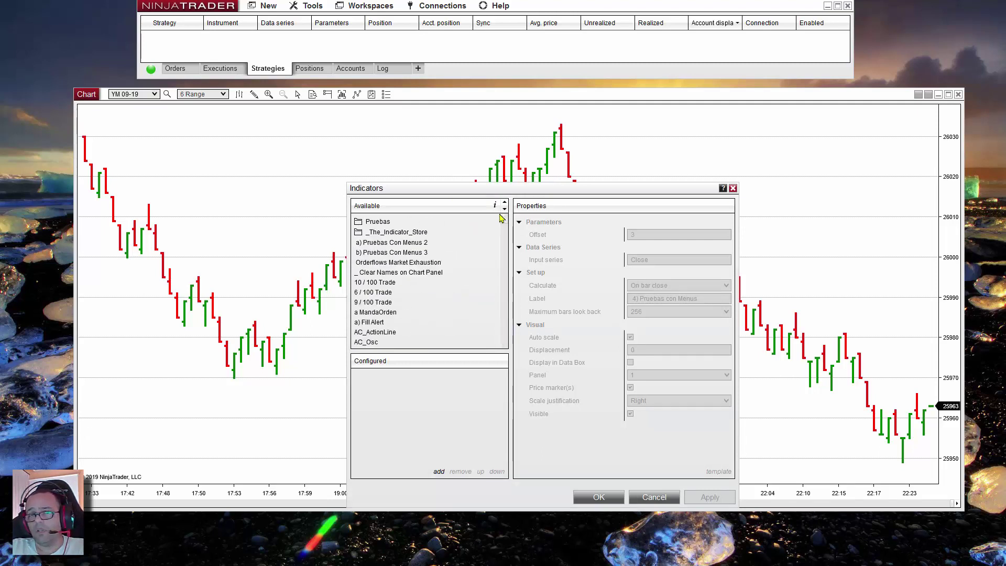
pyautogui.doubleClick(411, 232)
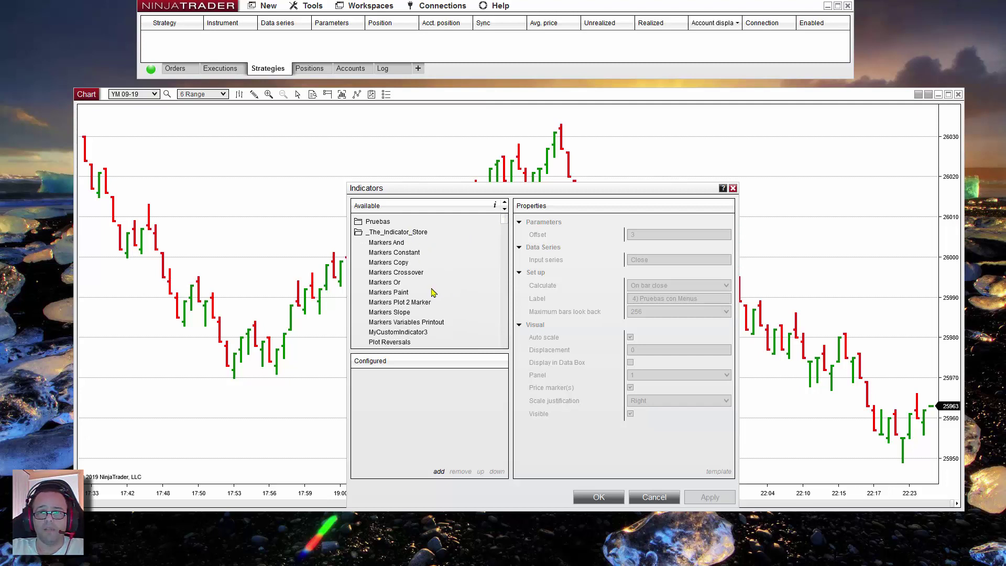
pyautogui.scroll(-5, 428, 291)
pyautogui.scroll(-2, 427, 295)
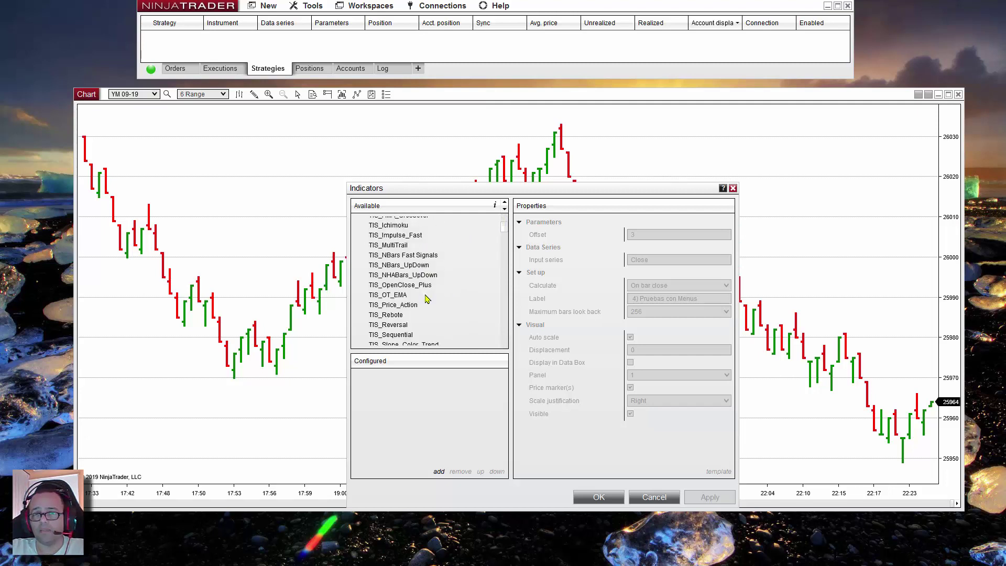
pyautogui.click(414, 287)
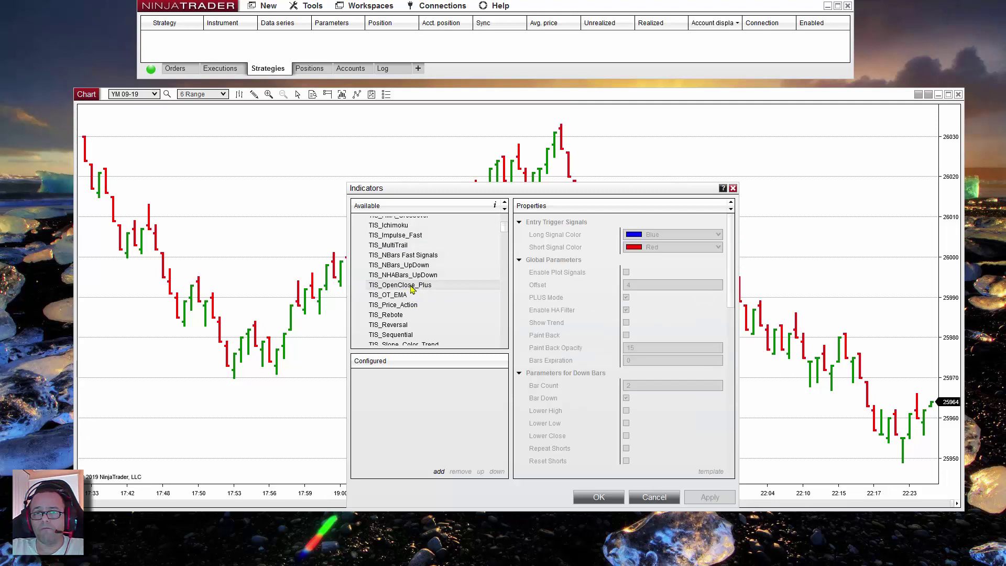
pyautogui.doubleClick(411, 287)
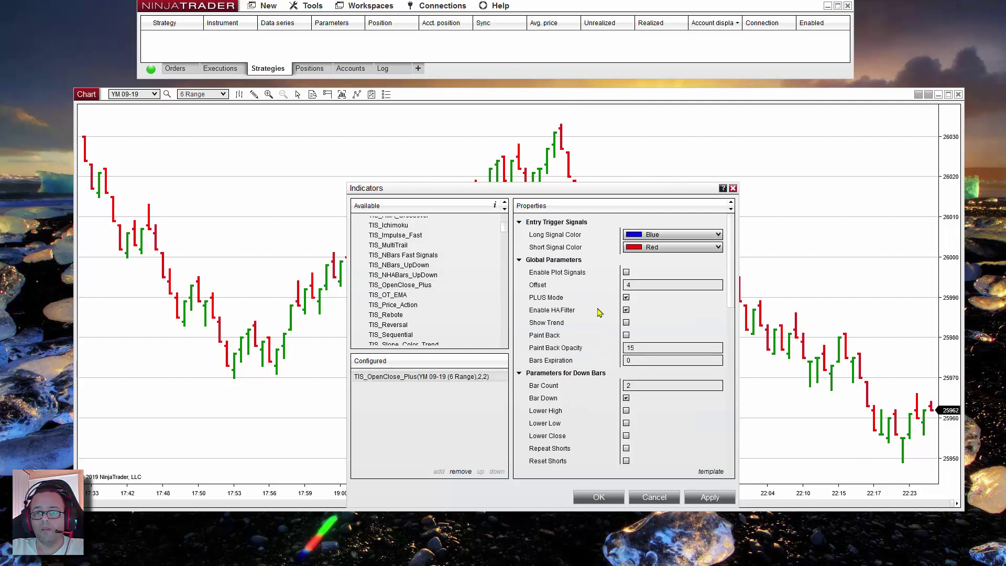
# Step: Review the bar counts for down and up bars and apply TIS_OpenClose_Plus to the chart with 2 for each
pyautogui.scroll(-3, 655, 429)
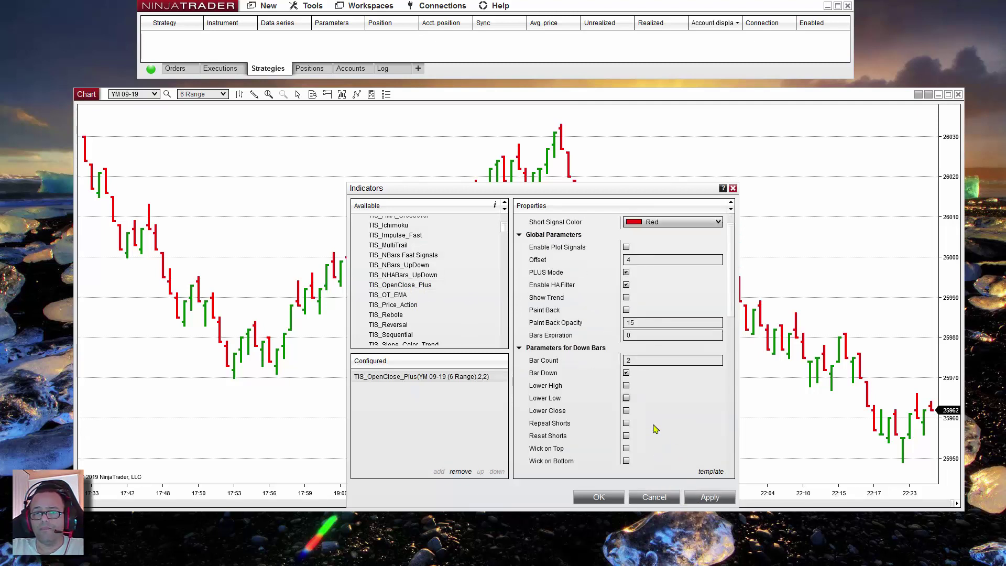
pyautogui.click(651, 437)
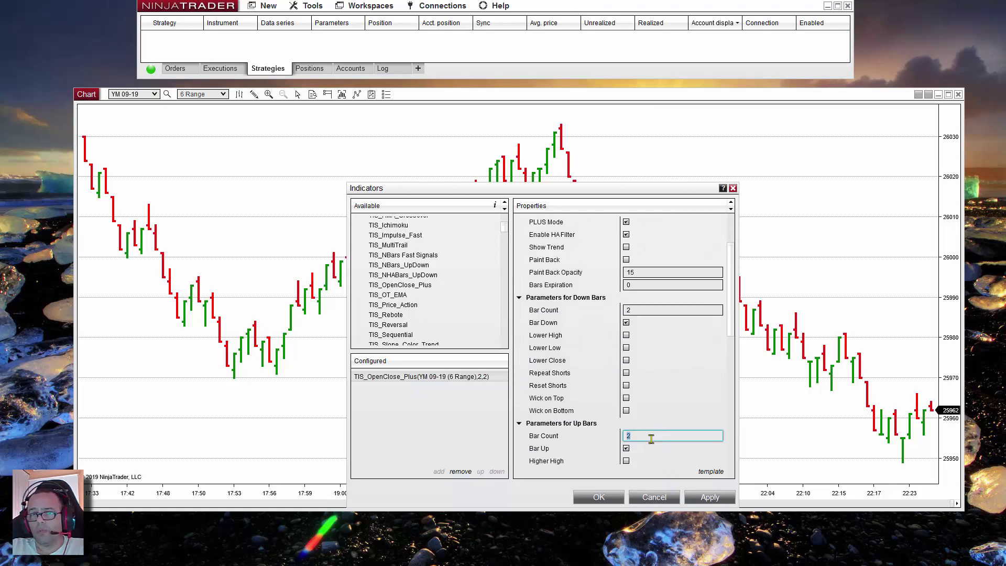
pyautogui.click(640, 308)
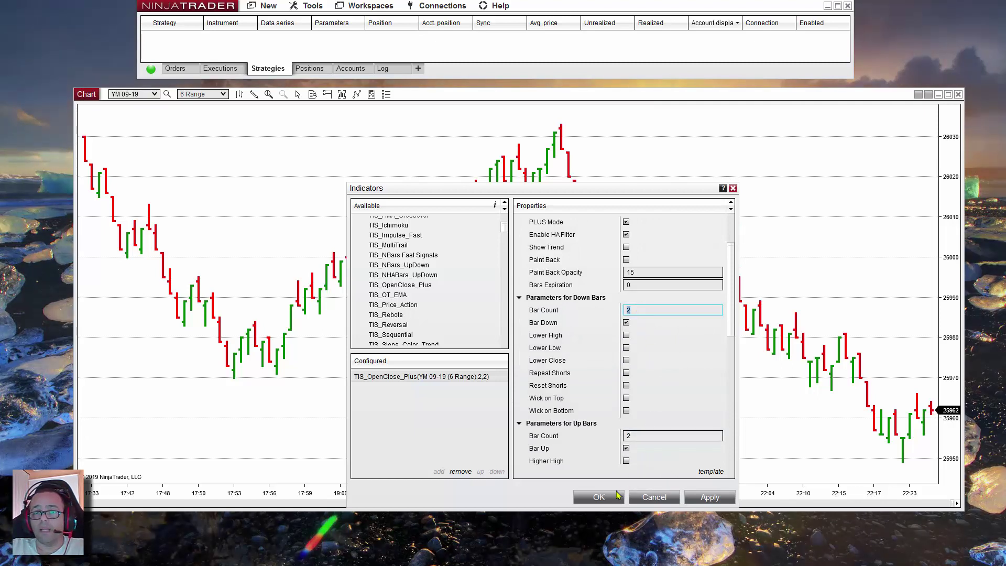
pyautogui.click(616, 498)
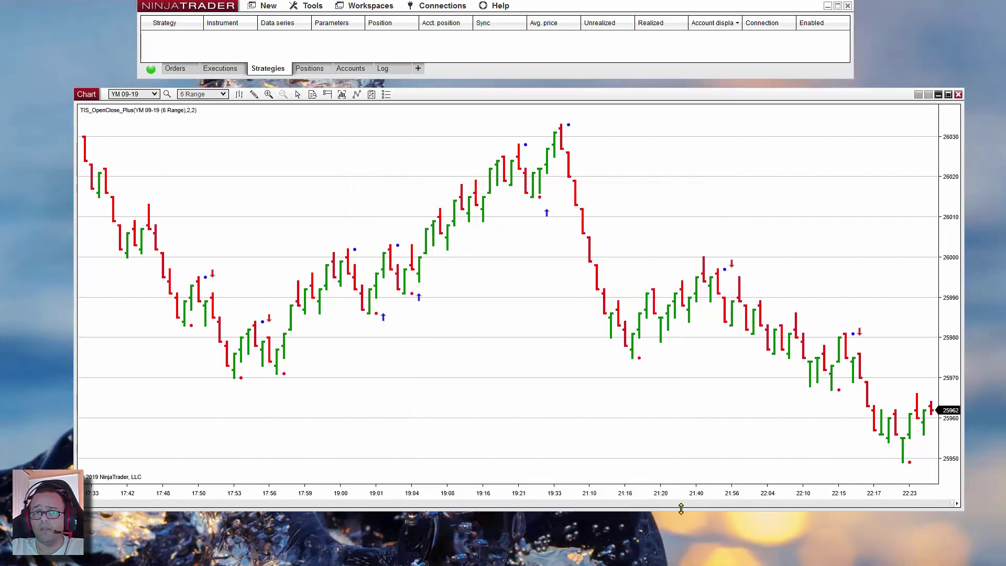
# Step: Enable plot signals and turn off PLUS Mode and the HA Filter for the TIS_OpenClose_Plus indicator
pyautogui.moveTo(689, 493); pyautogui.dragTo(644, 492)
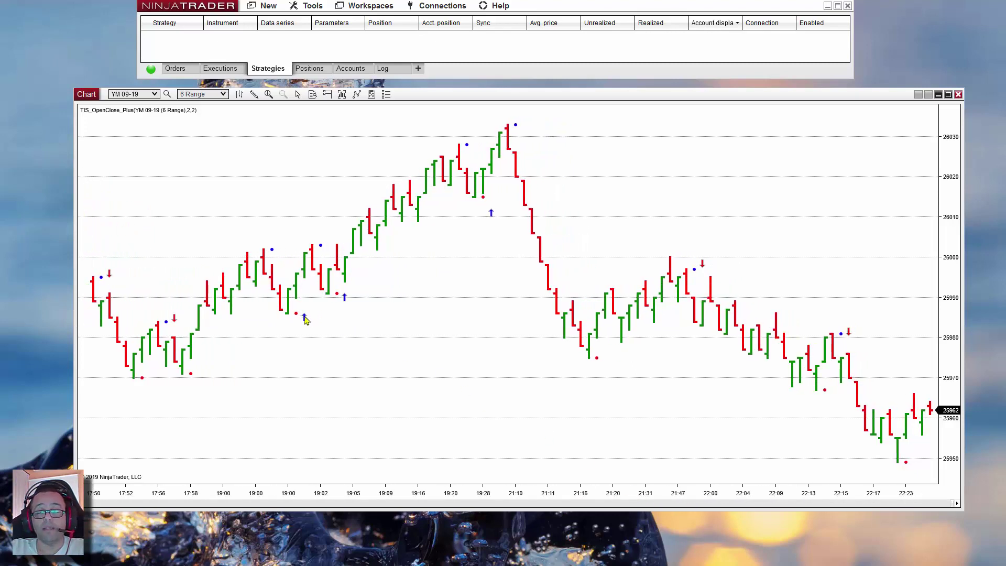
pyautogui.rightClick(427, 275)
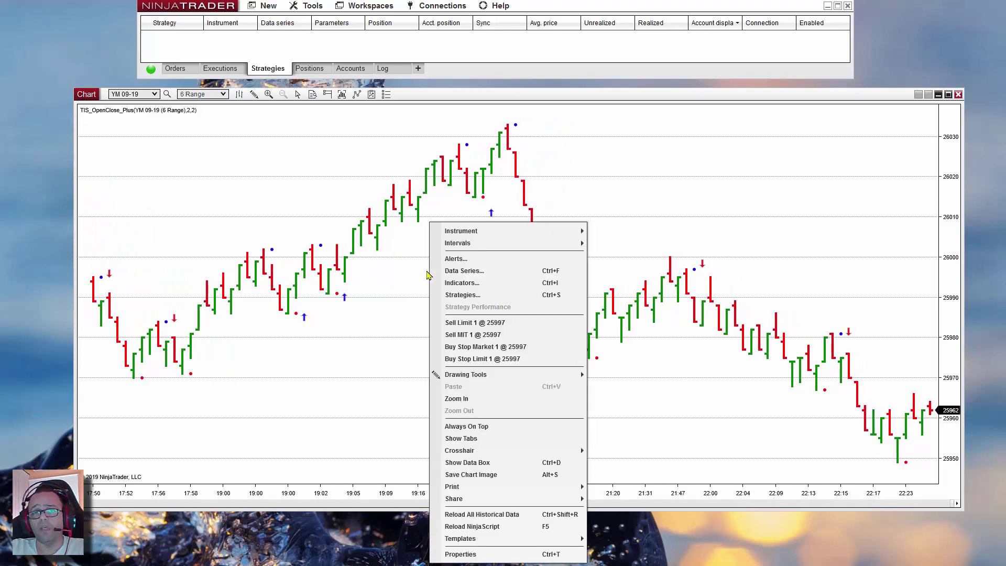
pyautogui.click(479, 286)
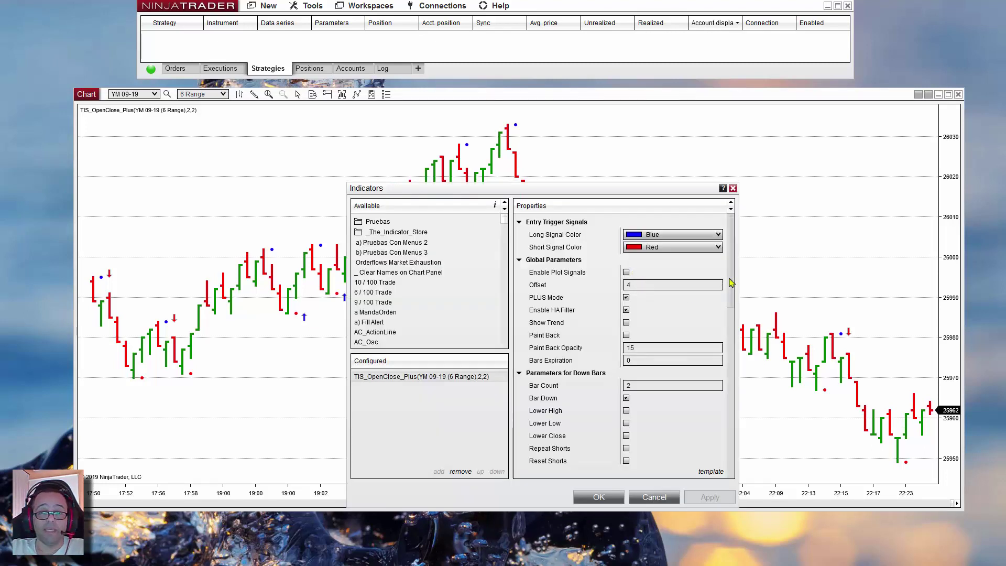
pyautogui.scroll(-2, 731, 283)
pyautogui.click(626, 241)
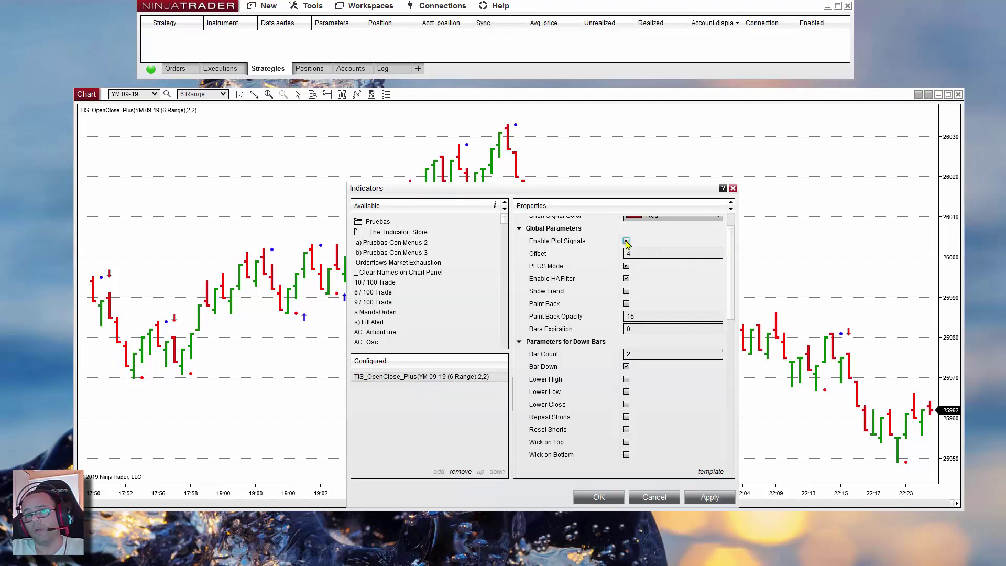
pyautogui.click(626, 266)
pyautogui.click(626, 279)
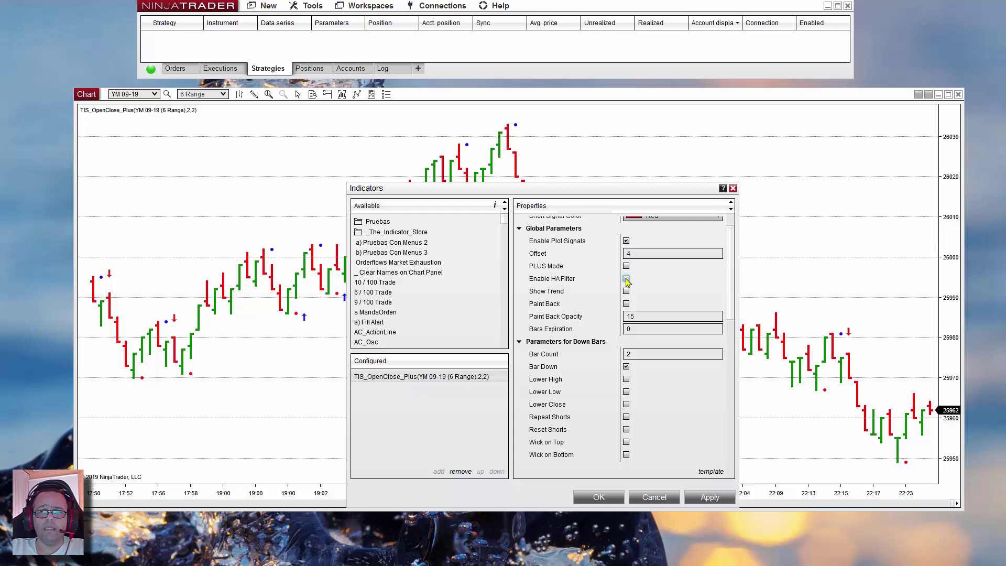
pyautogui.click(603, 498)
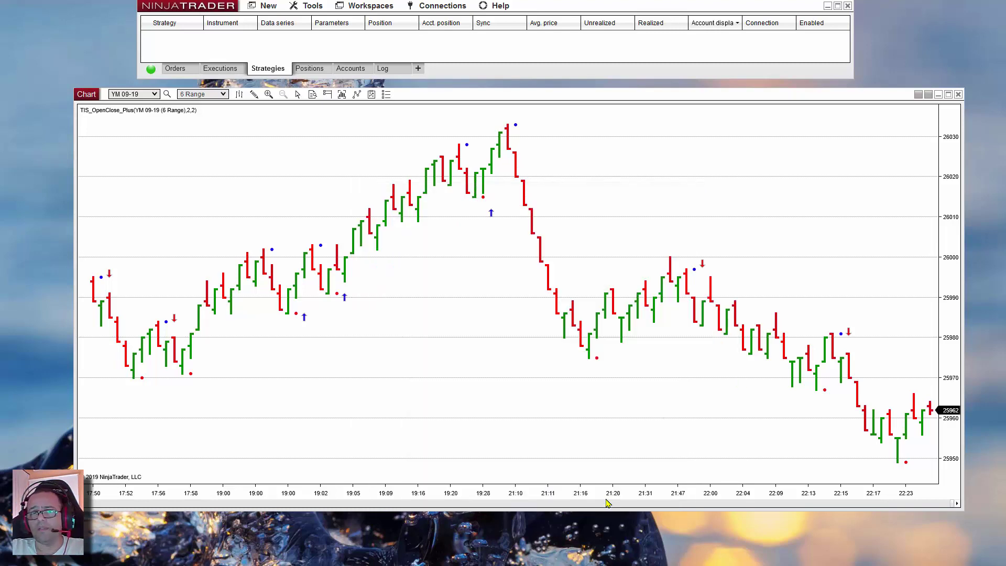
# Step: Switch the chart from range bars to UniRenko T2 O6 R12 bars and show a longer stretch of price history
pyautogui.moveTo(542, 500); pyautogui.dragTo(607, 503)
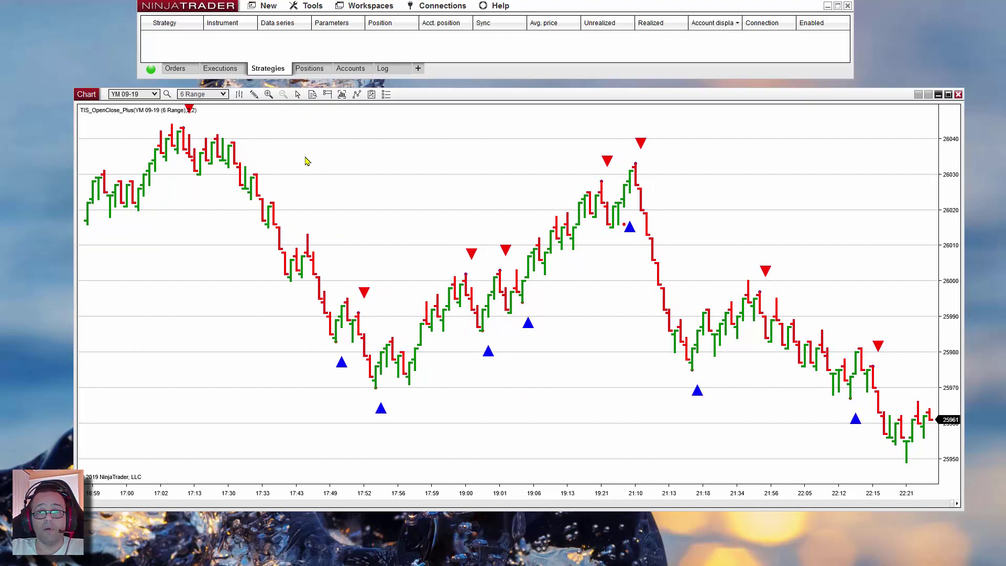
pyautogui.click(222, 95)
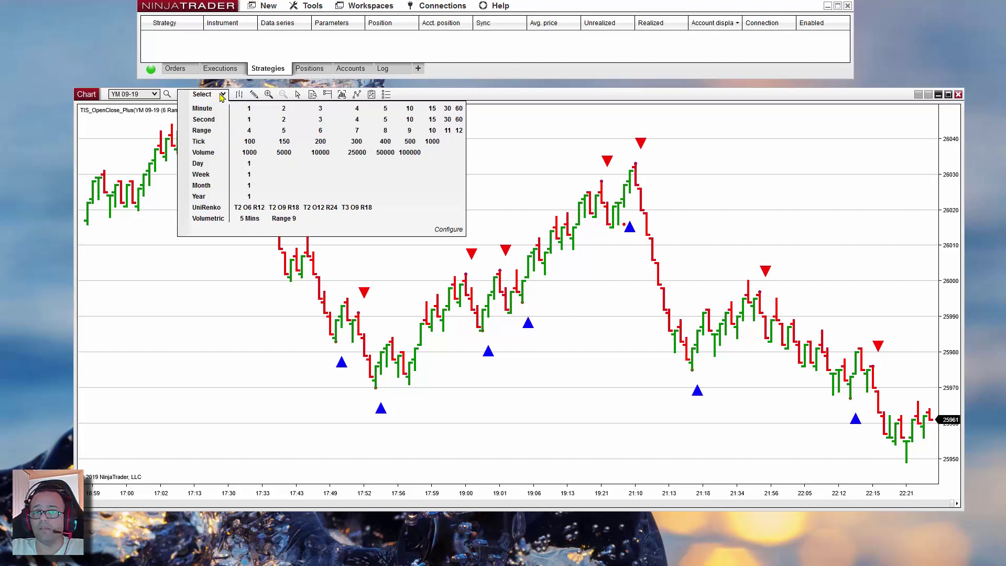
pyautogui.click(253, 208)
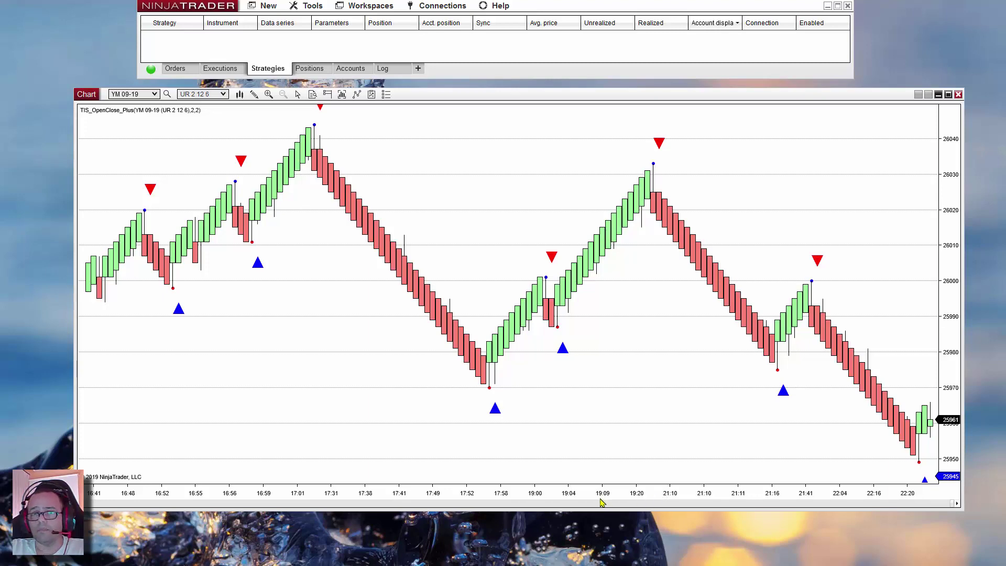
pyautogui.moveTo(601, 503); pyautogui.dragTo(676, 504)
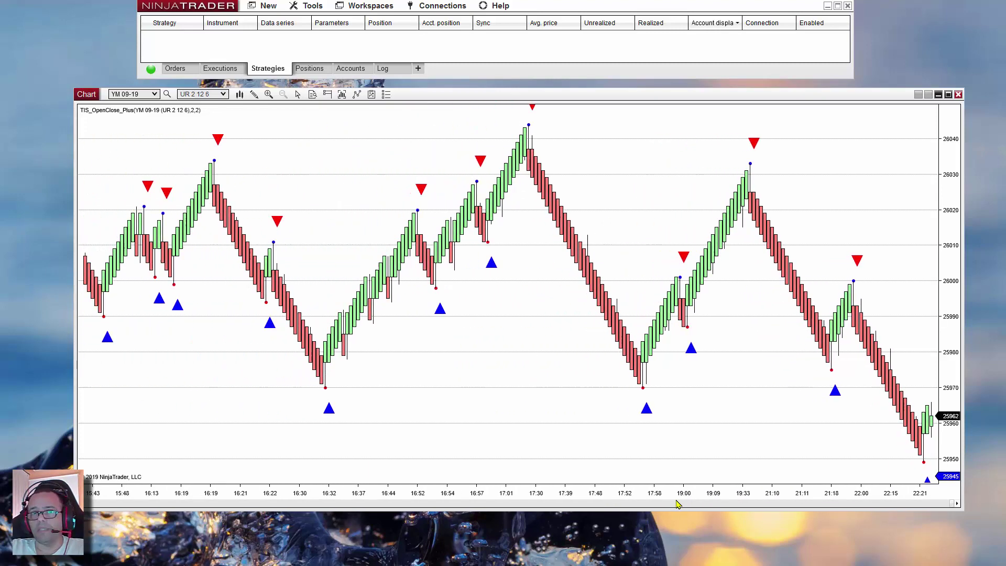
# Step: Add the Lin. reg. indicator to the chart with a period of 50
pyautogui.rightClick(388, 139)
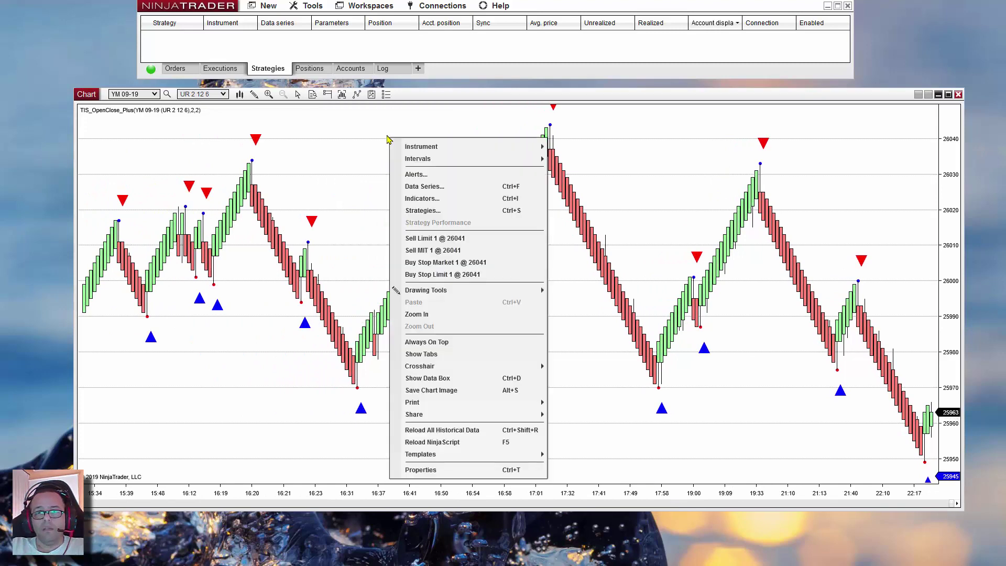
pyautogui.click(422, 198)
pyautogui.scroll(-3, 381, 280)
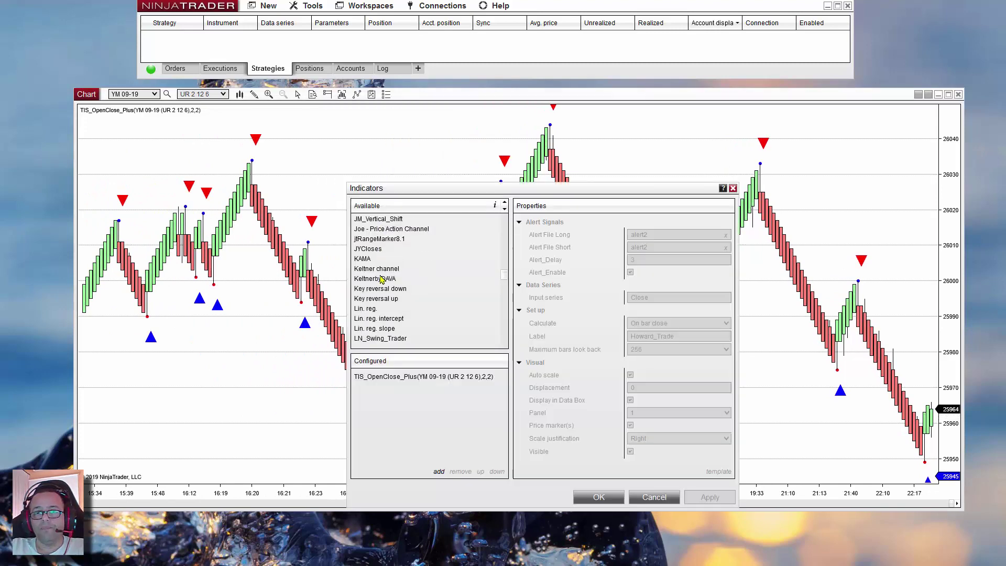
pyautogui.doubleClick(367, 309)
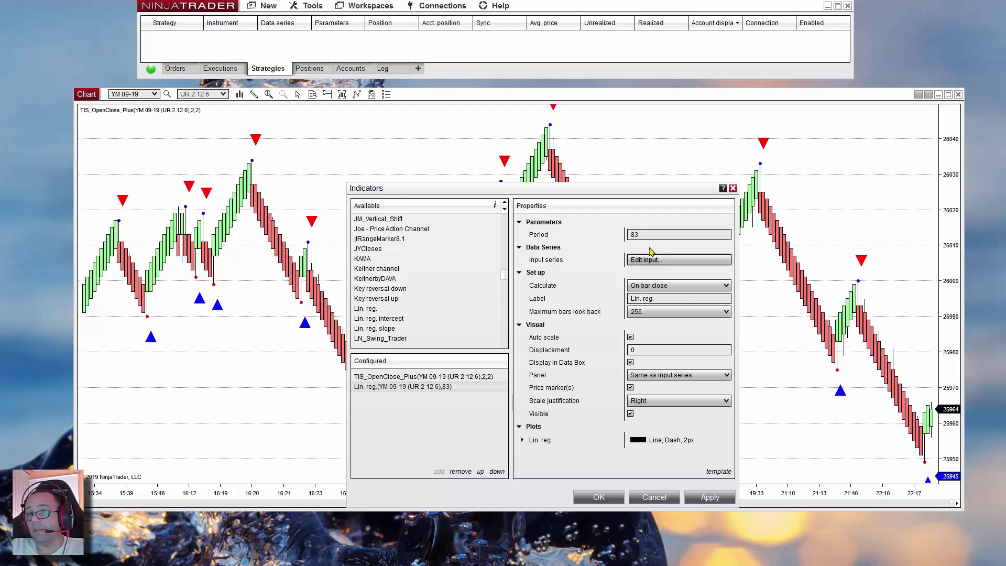
pyautogui.click(654, 234)
pyautogui.write('50')
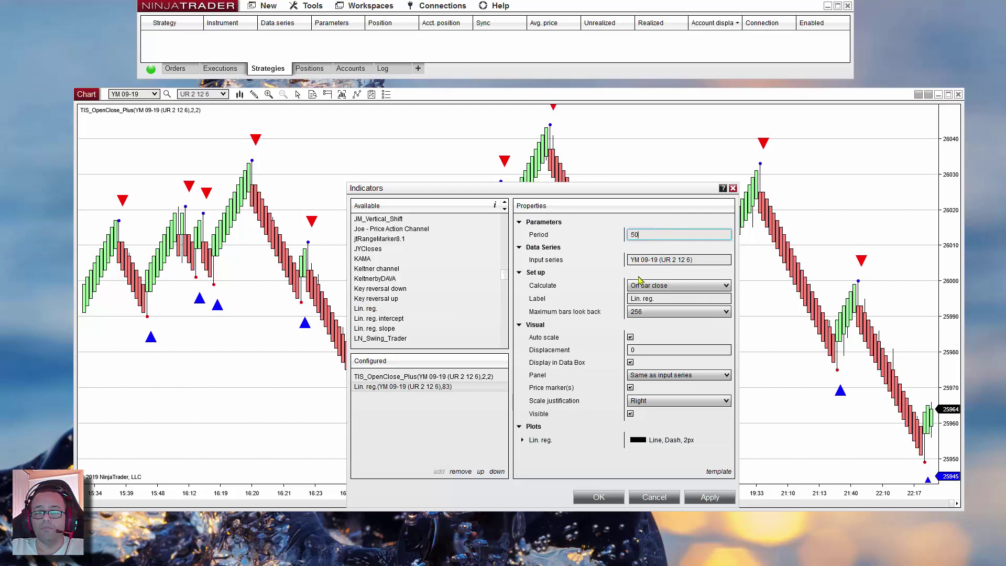
pyautogui.click(599, 497)
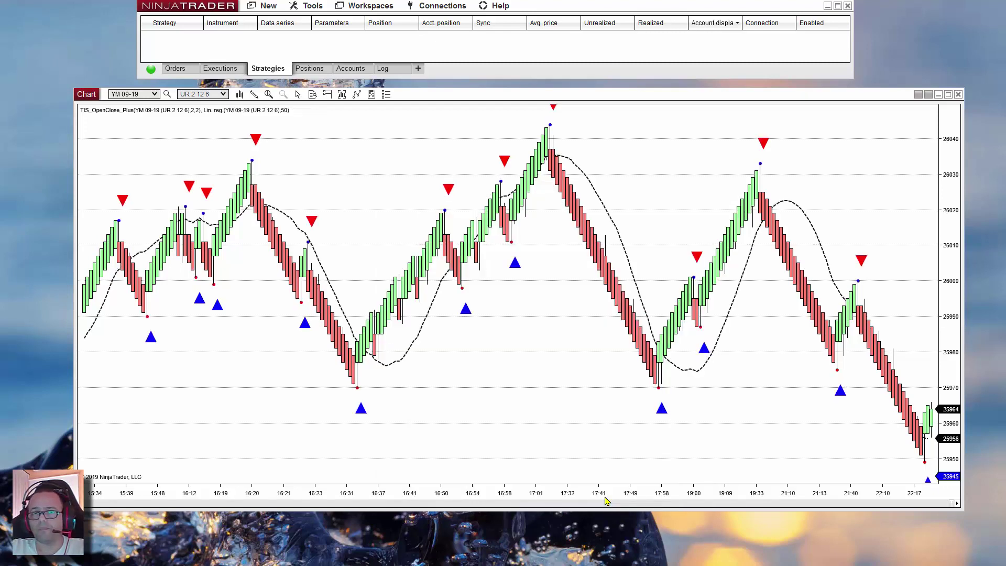
# Step: Draw an arrow line along the regression curve's rise from about 16:37 to 16:59 and arrows pointing to the two up signals near 16:52 and 16:59
pyautogui.click(426, 324)
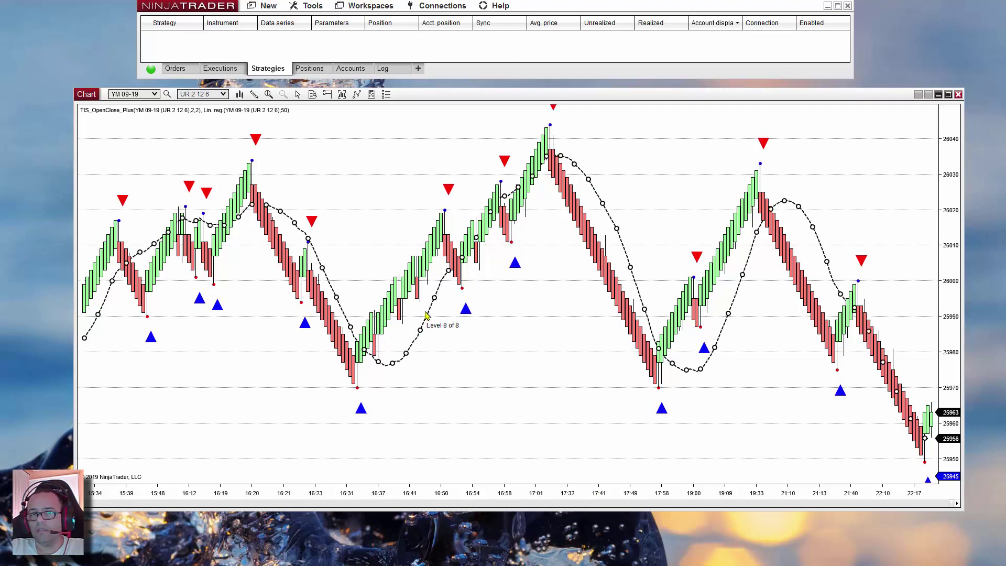
pyautogui.press('F5')
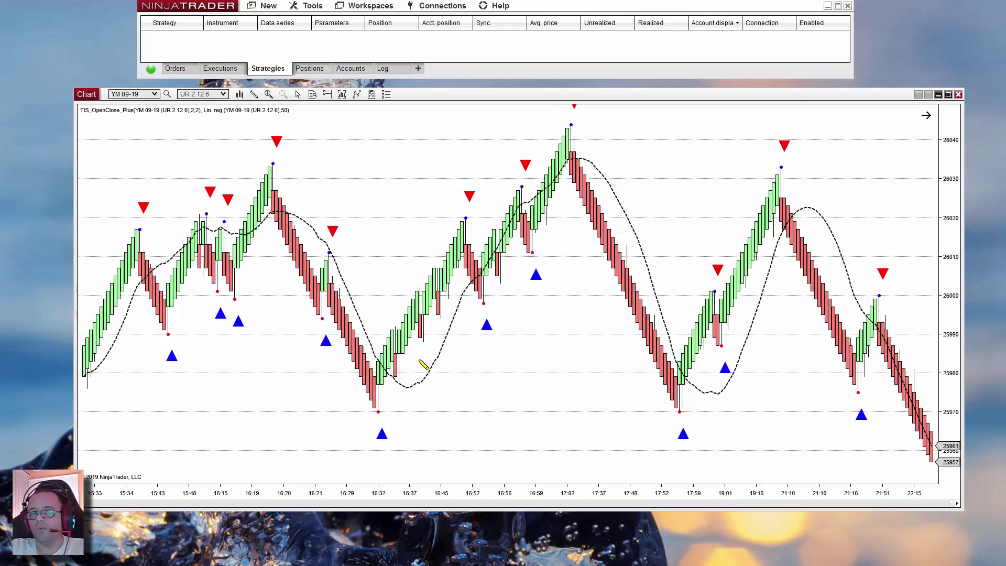
pyautogui.moveTo(417, 361); pyautogui.dragTo(540, 178)
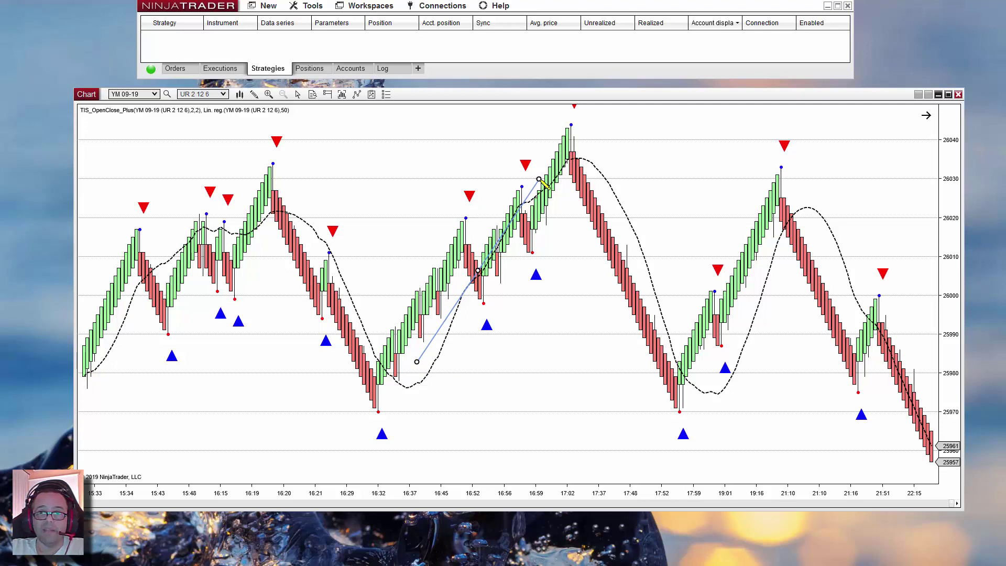
pyautogui.moveTo(525, 370); pyautogui.dragTo(488, 326)
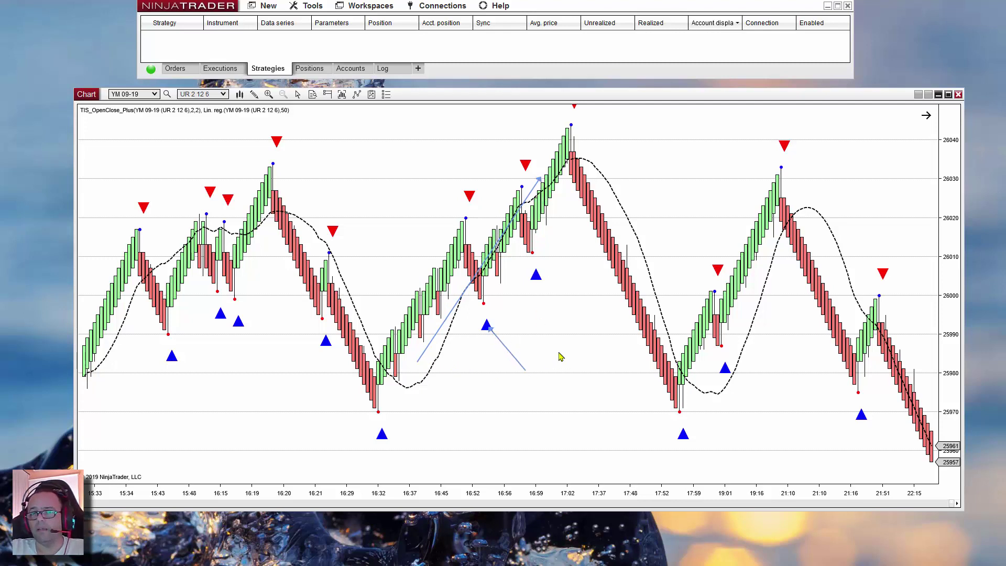
pyautogui.moveTo(563, 333); pyautogui.dragTo(543, 286)
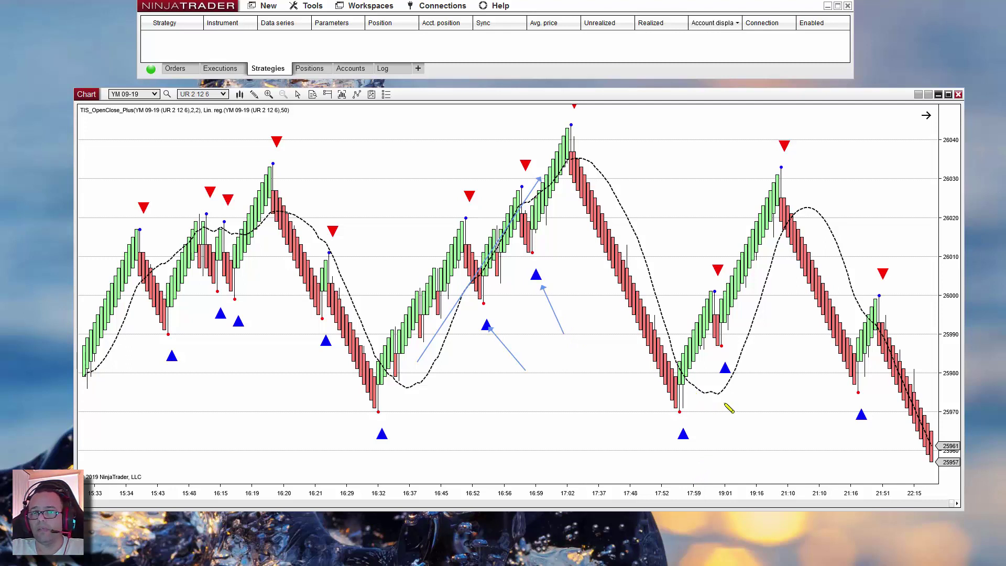
# Step: Draw arrow lines along the curve's rise after 19:01 and fall after 21:10, with arrows pointing to the up signal near 19:01 and down signal near 21:51
pyautogui.moveTo(724, 402); pyautogui.dragTo(785, 274)
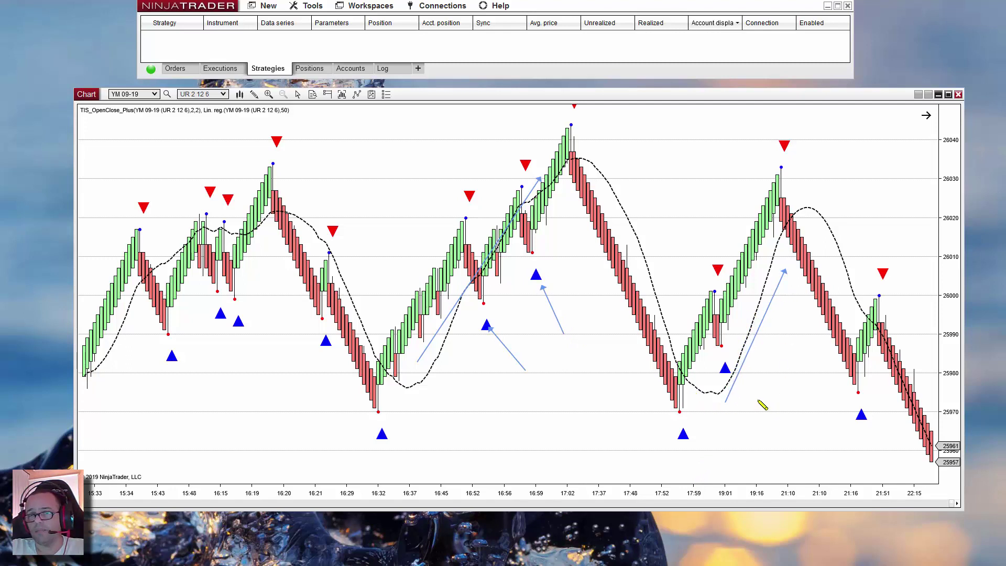
pyautogui.moveTo(756, 399); pyautogui.dragTo(732, 376)
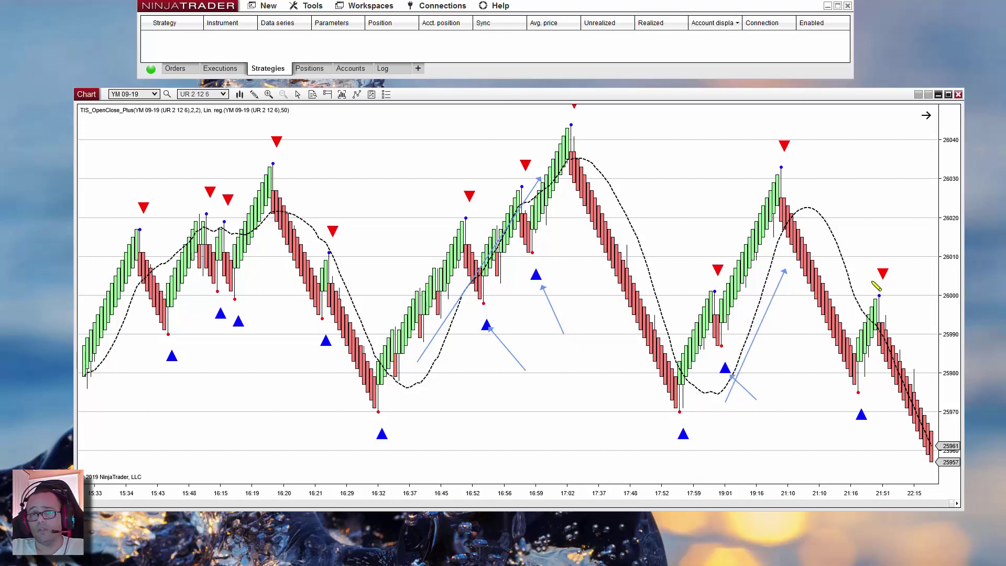
pyautogui.moveTo(812, 198); pyautogui.dragTo(926, 390)
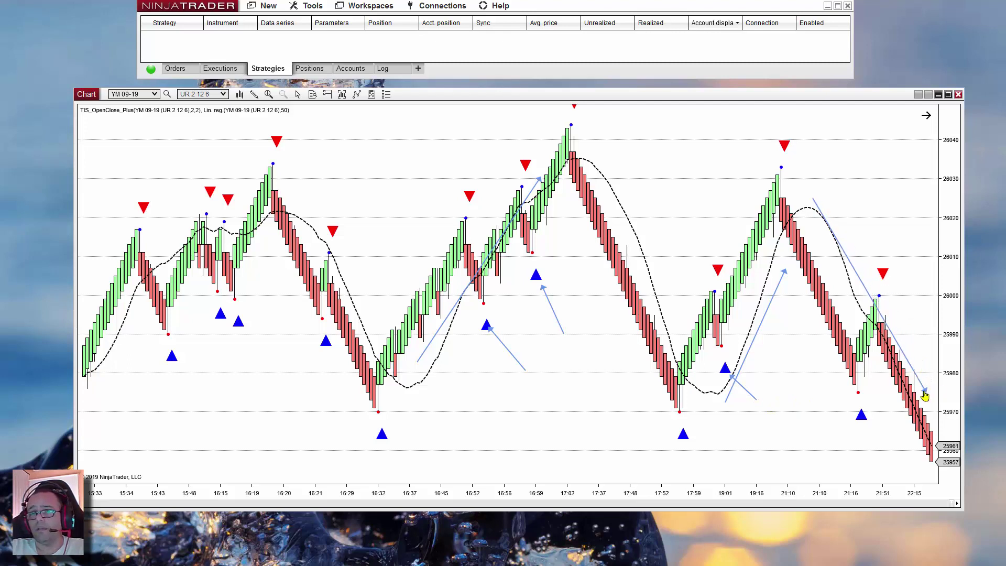
pyautogui.moveTo(895, 234); pyautogui.dragTo(889, 259)
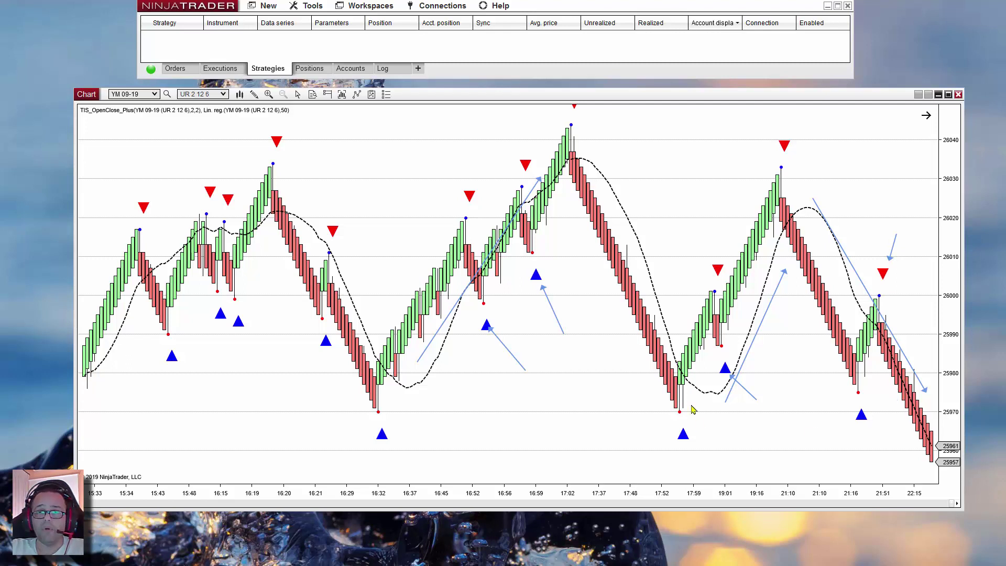
# Step: Open a new Strategy Analyzer and place its window so the results and all backtest settings are in view
pyautogui.click(267, 12)
pyautogui.click(268, 11)
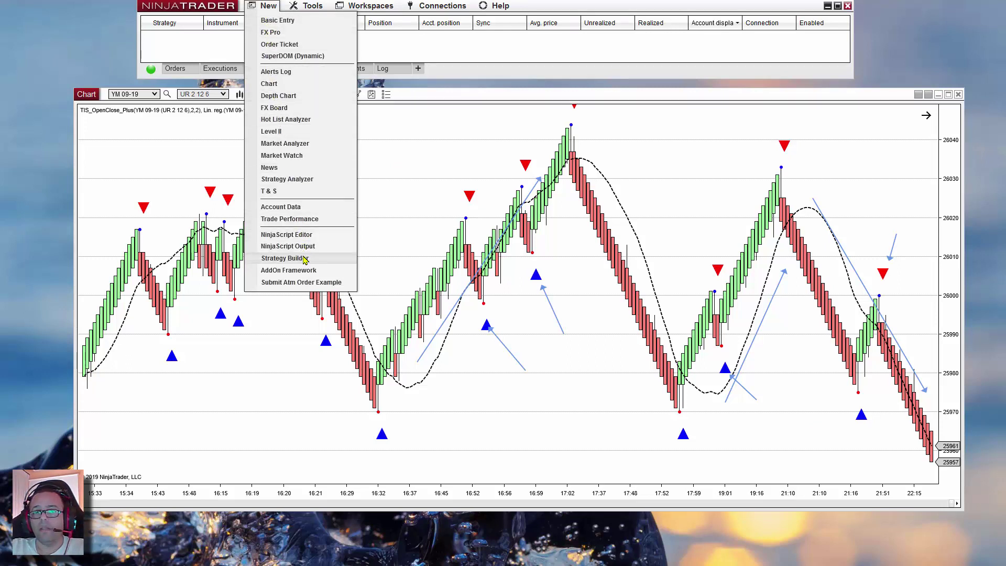
pyautogui.click(295, 181)
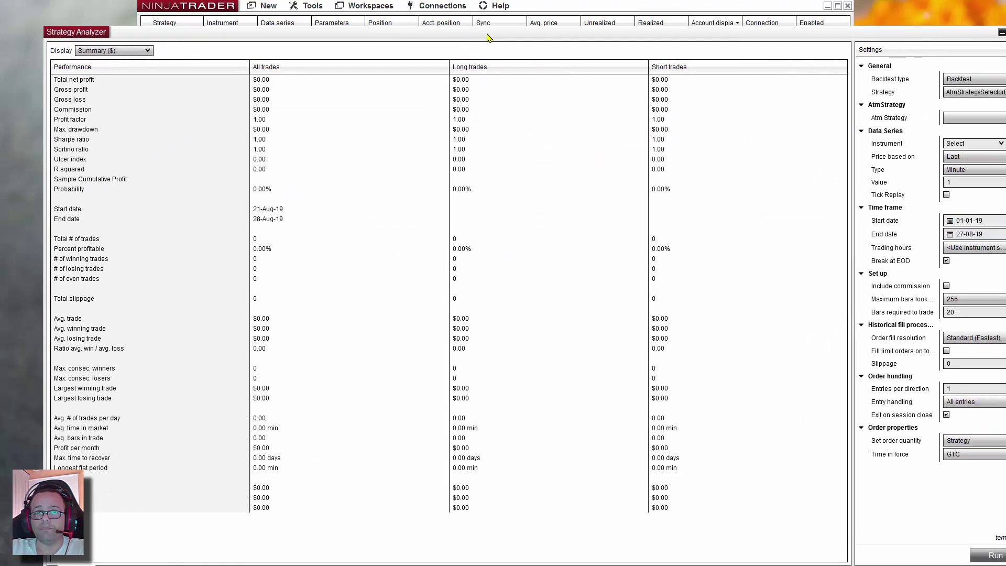
pyautogui.moveTo(487, 35); pyautogui.dragTo(455, 18)
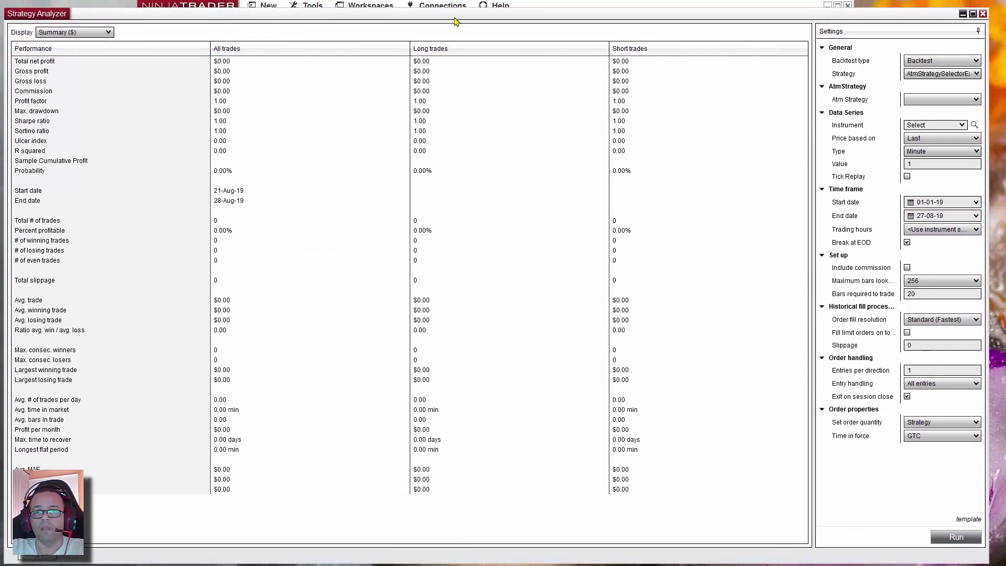
pyautogui.moveTo(455, 21); pyautogui.dragTo(464, 17)
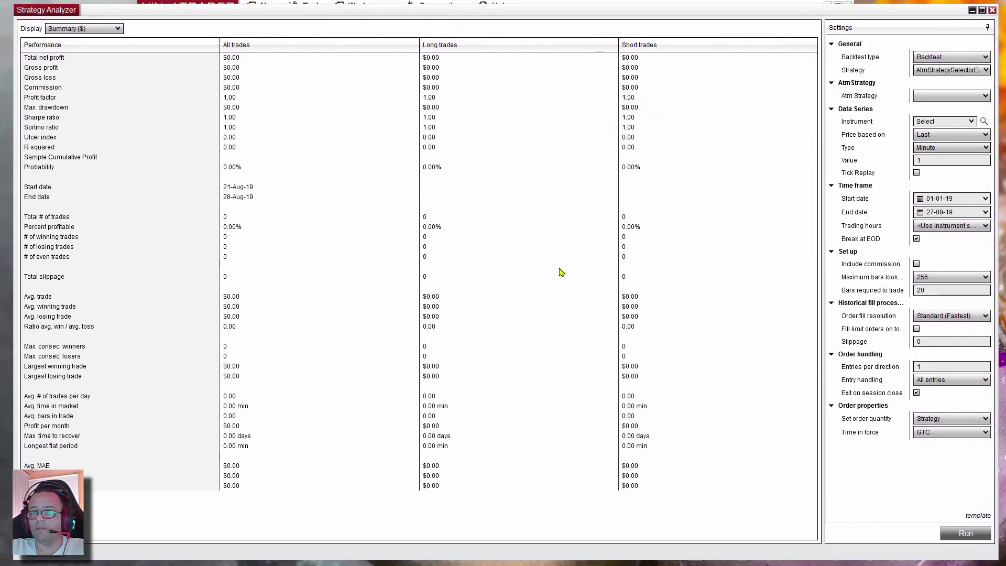
# Step: Choose WizOpenClosePlus2 as the strategy to backtest
pyautogui.click(953, 73)
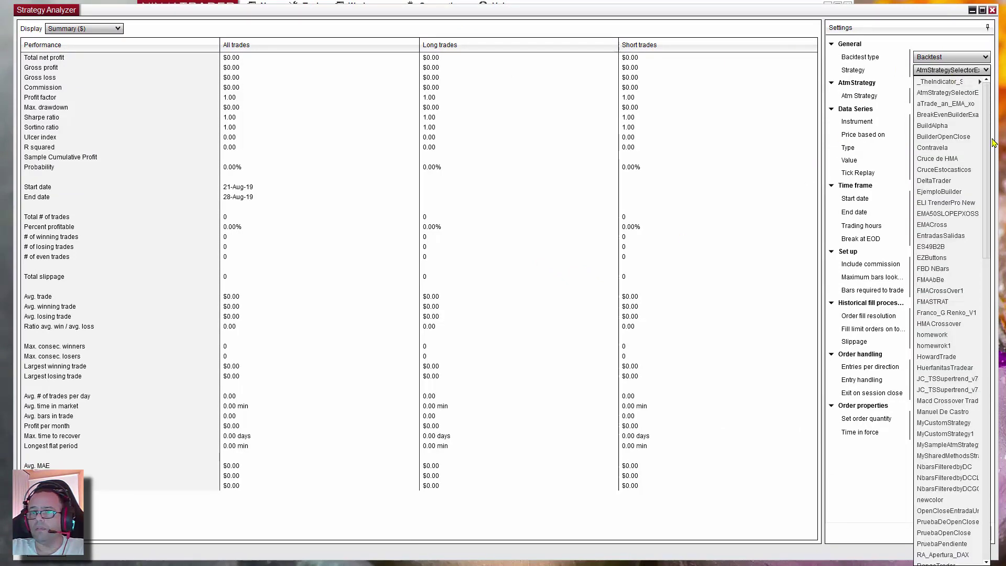
pyautogui.moveTo(992, 138); pyautogui.dragTo(990, 464)
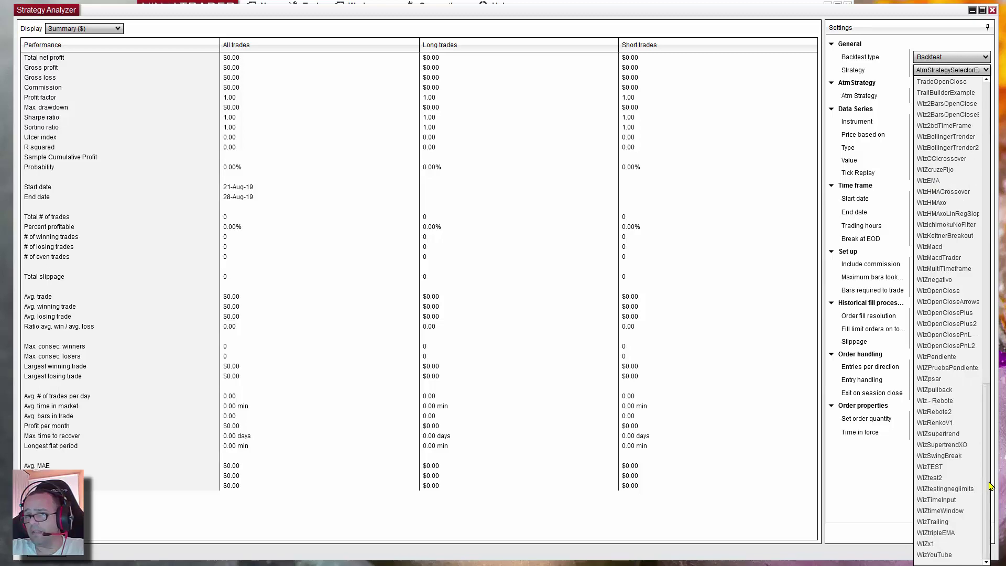
pyautogui.click(956, 323)
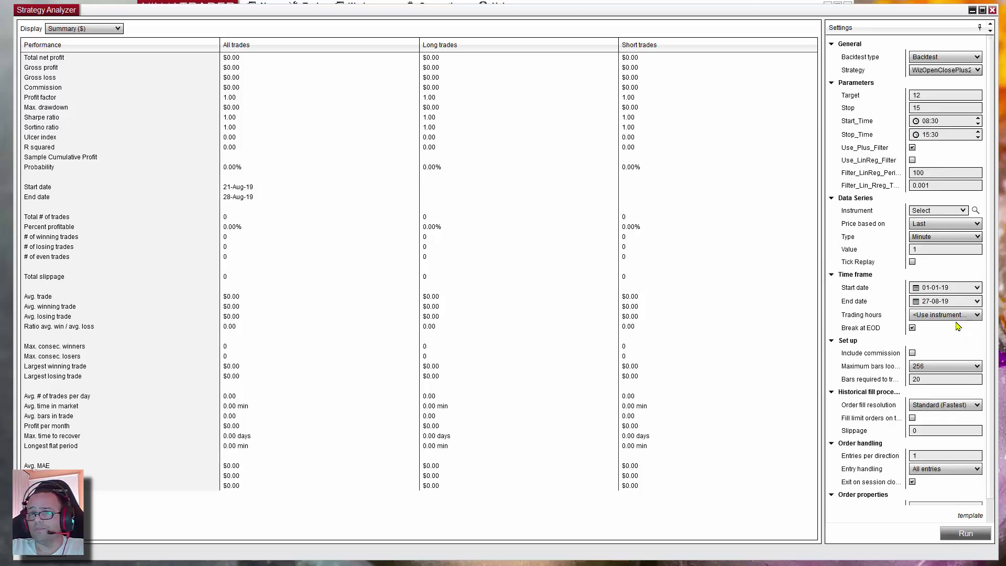
# Step: Set the strategy's Start_Time to 00:00 and Stop_Time to 23:59
pyautogui.click(929, 121)
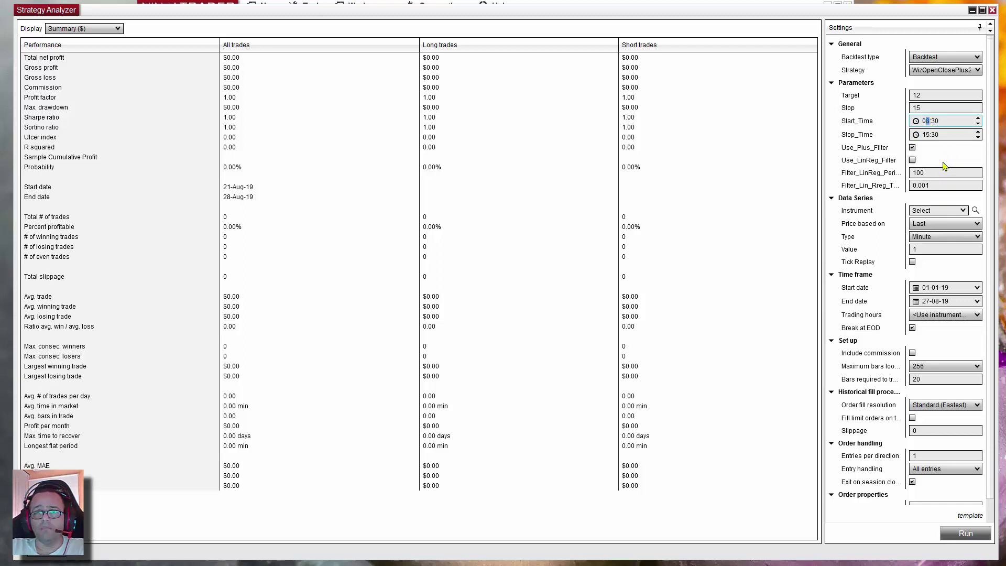
pyautogui.press('BackSpace')
pyautogui.write('00:0')
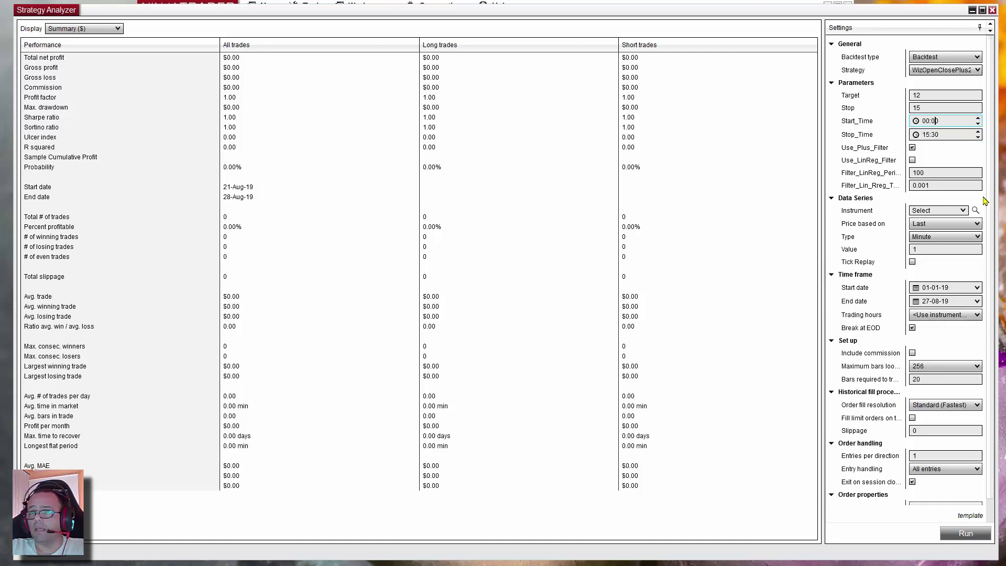
pyautogui.click(947, 135)
pyautogui.click(838, 132)
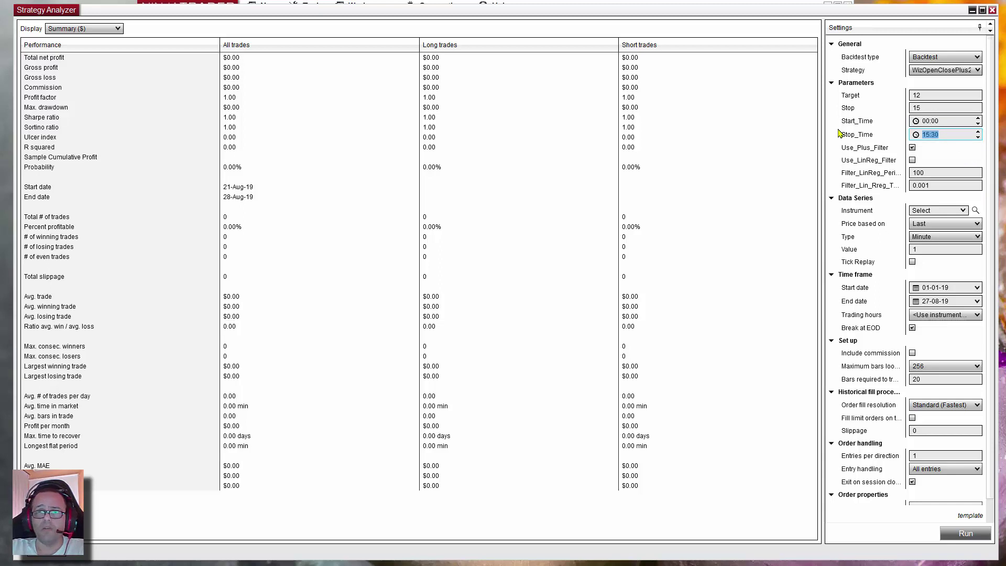
pyautogui.write('23:59')
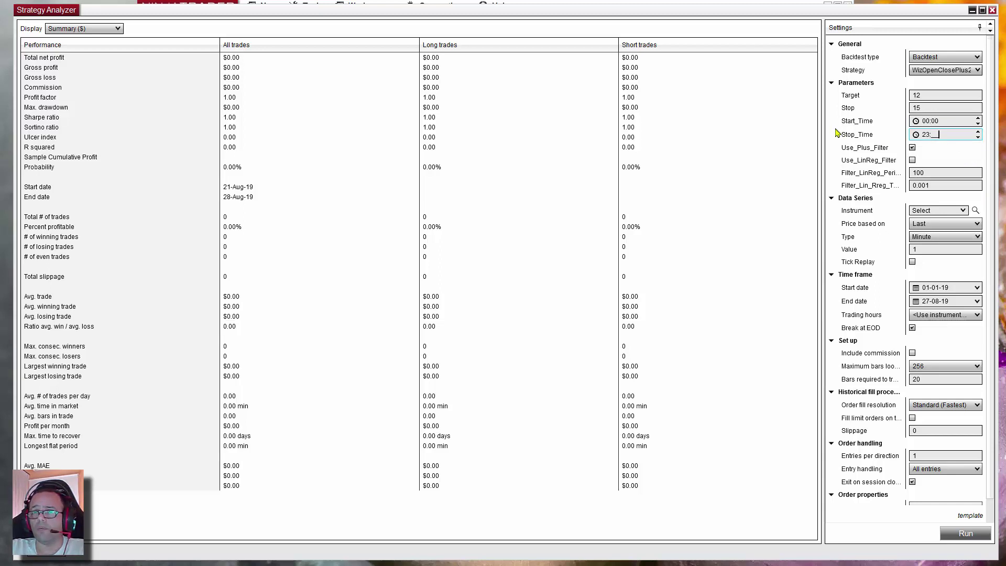
# Step: Set both the Target and the Stop of the strategy to 6
pyautogui.click(959, 109)
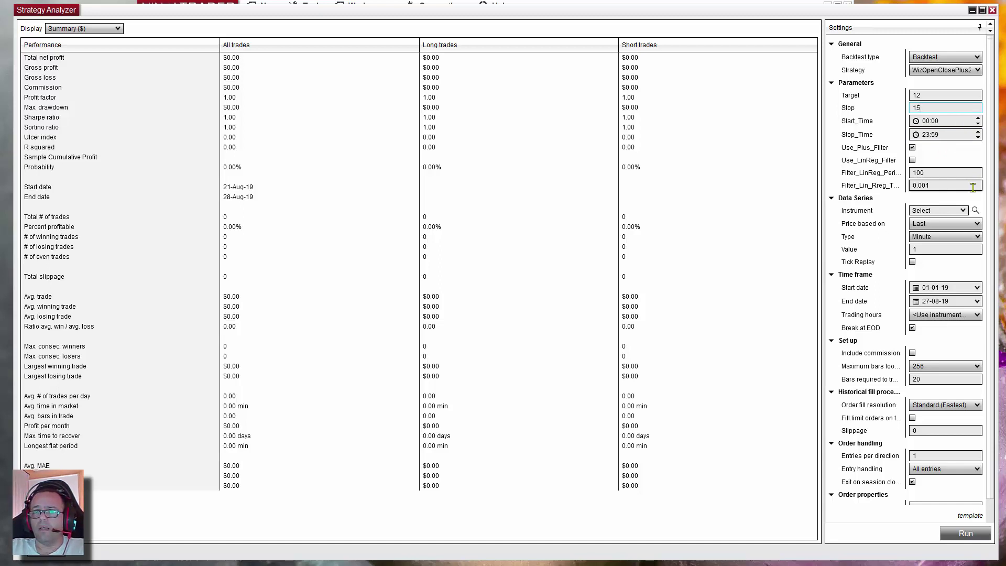
pyautogui.click(931, 94)
pyautogui.write('6')
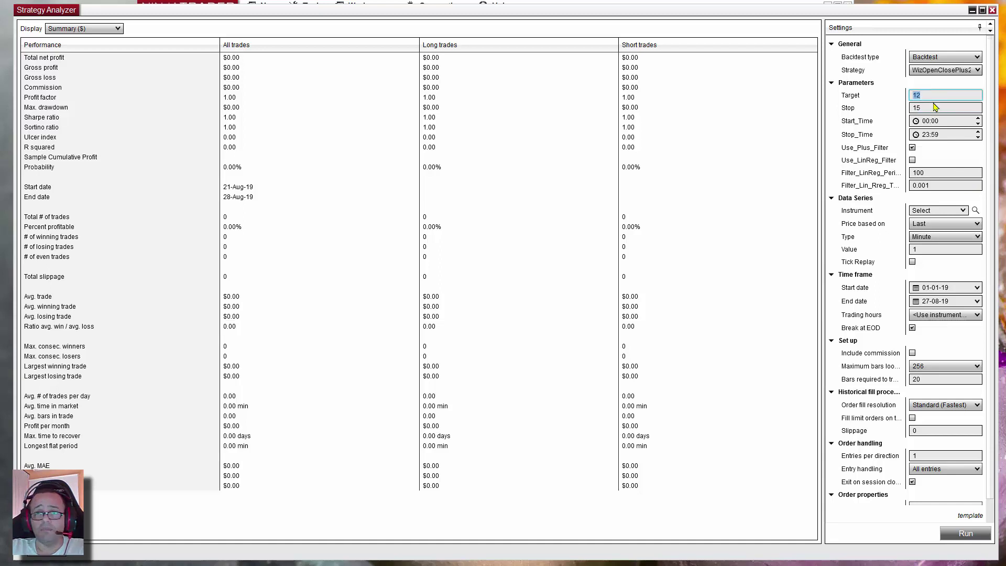
pyautogui.press('Tab')
pyautogui.write('6')
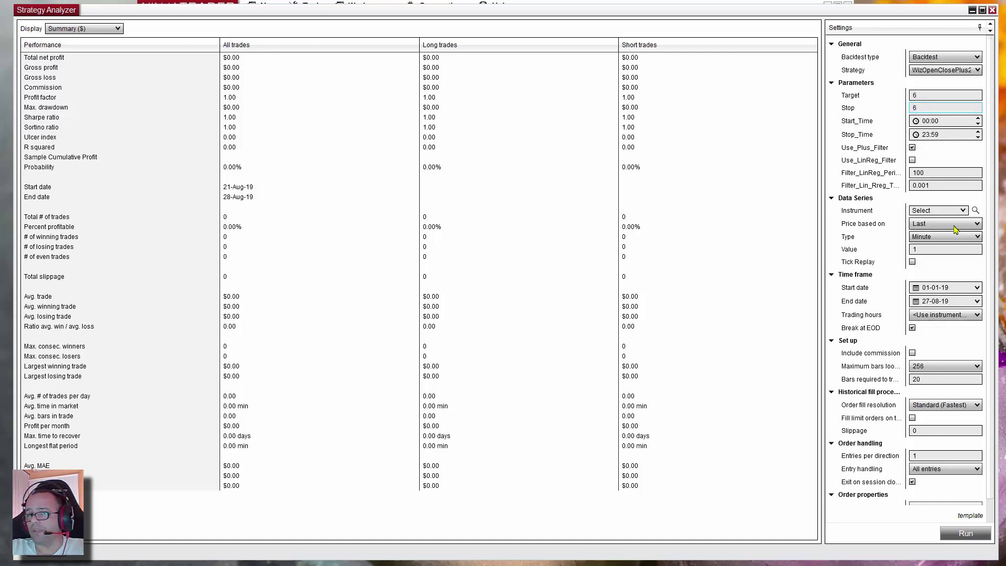
# Step: Set the data series to UniRenko bars on YM 09-19 and turn off Use_Plus_Filter
pyautogui.click(962, 237)
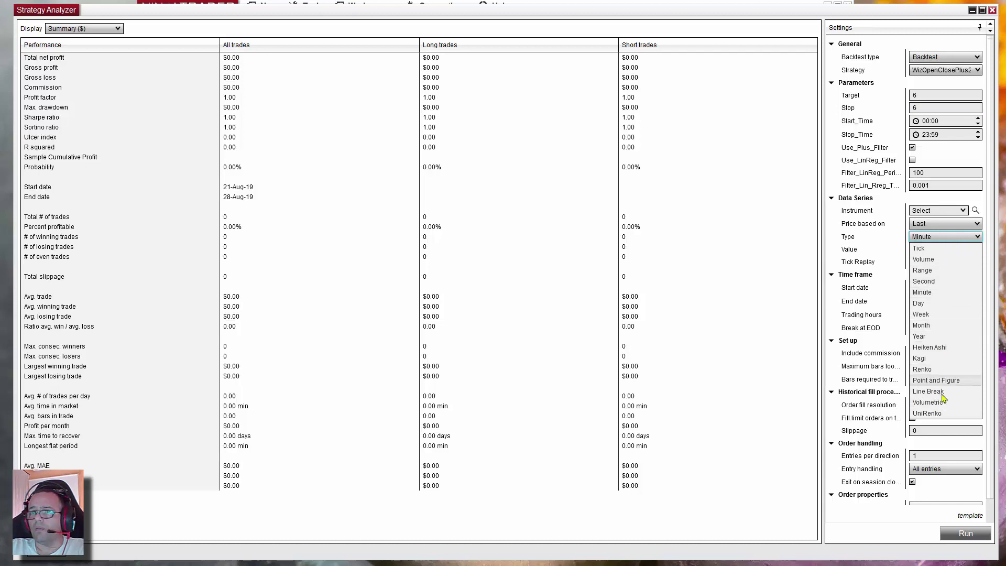
pyautogui.click(942, 413)
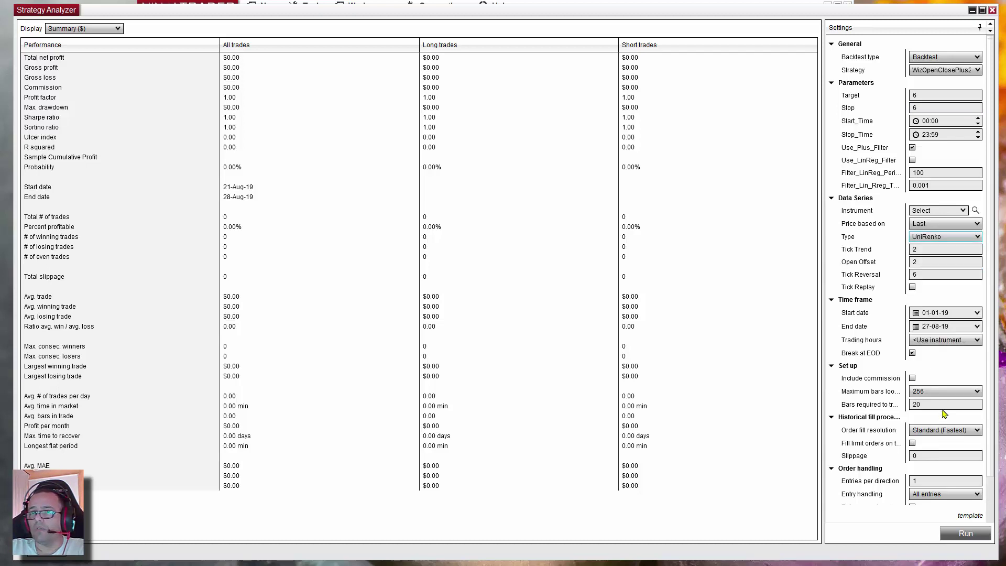
pyautogui.click(964, 211)
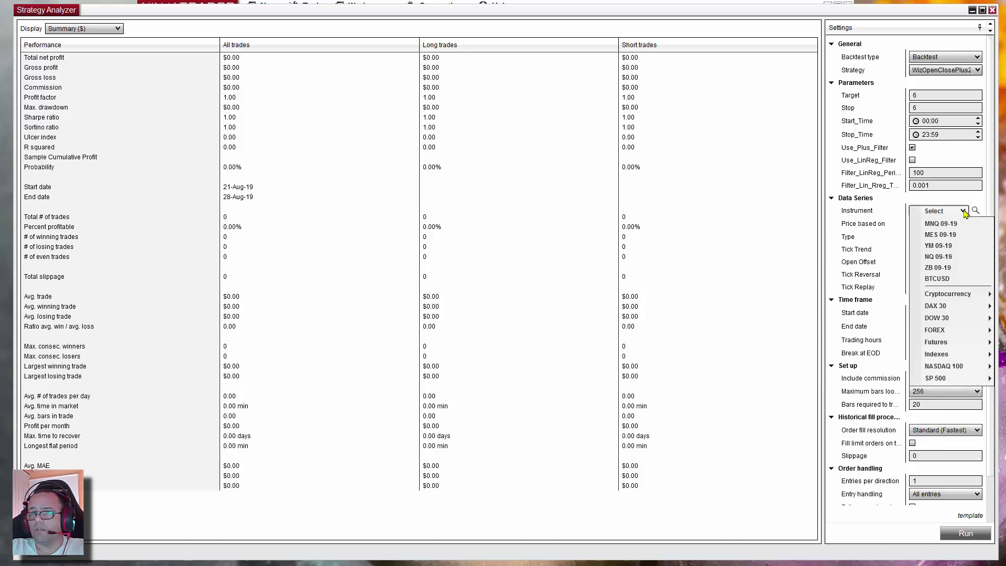
pyautogui.click(945, 246)
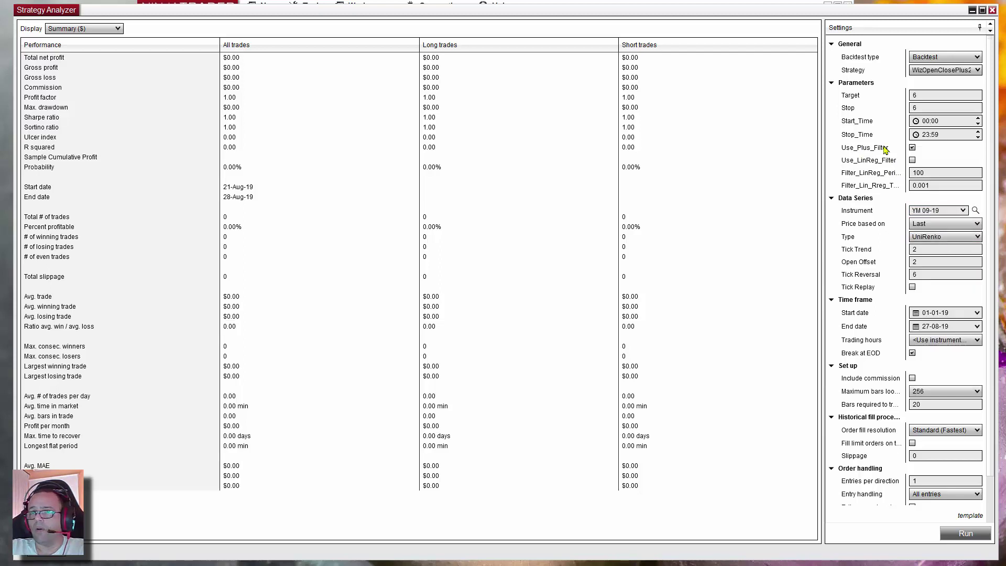
pyautogui.click(912, 149)
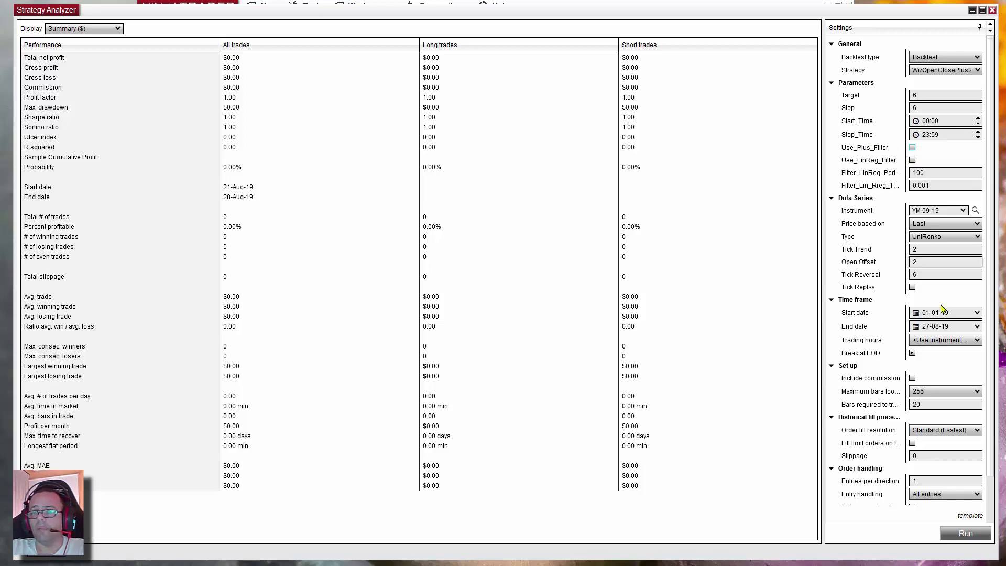
# Step: Set the backtest time frame to end on 28-08-19 and start on 12-08-19
pyautogui.click(977, 328)
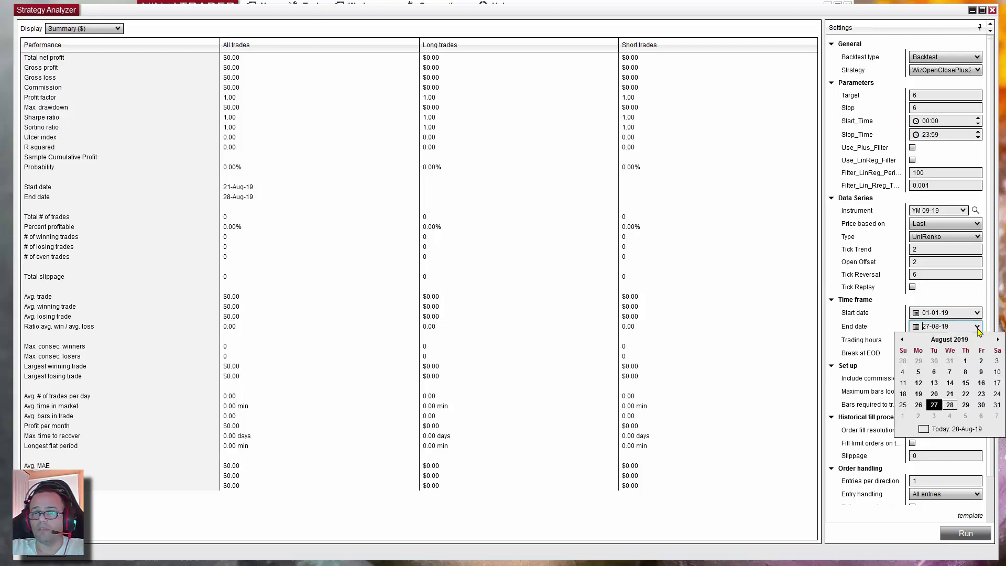
pyautogui.click(937, 433)
pyautogui.click(977, 313)
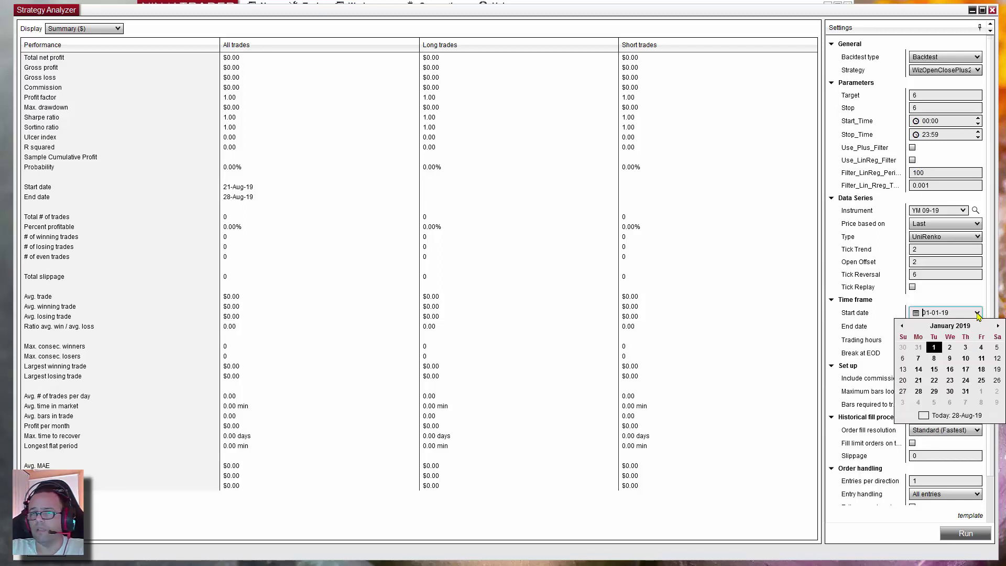
pyautogui.click(950, 416)
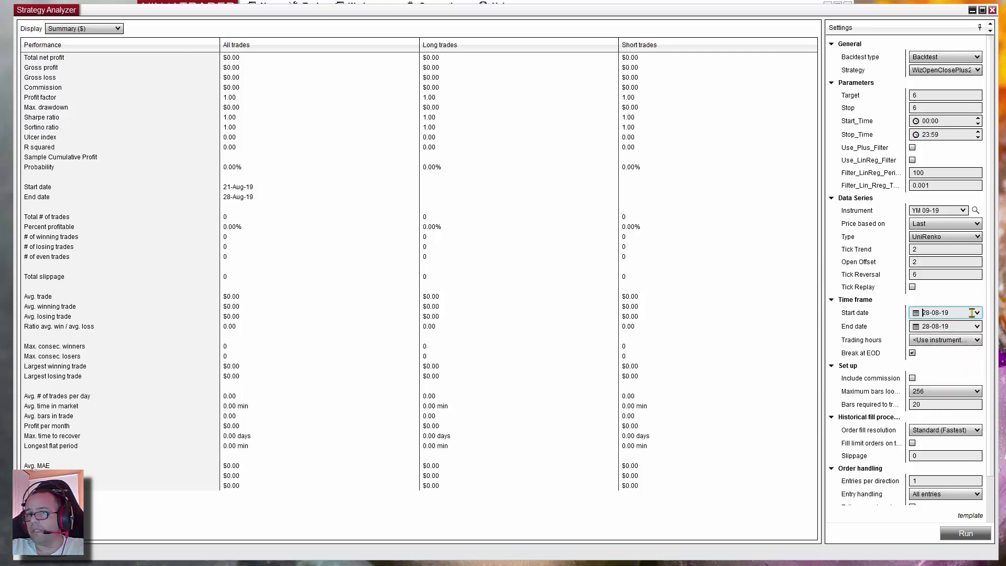
pyautogui.click(977, 313)
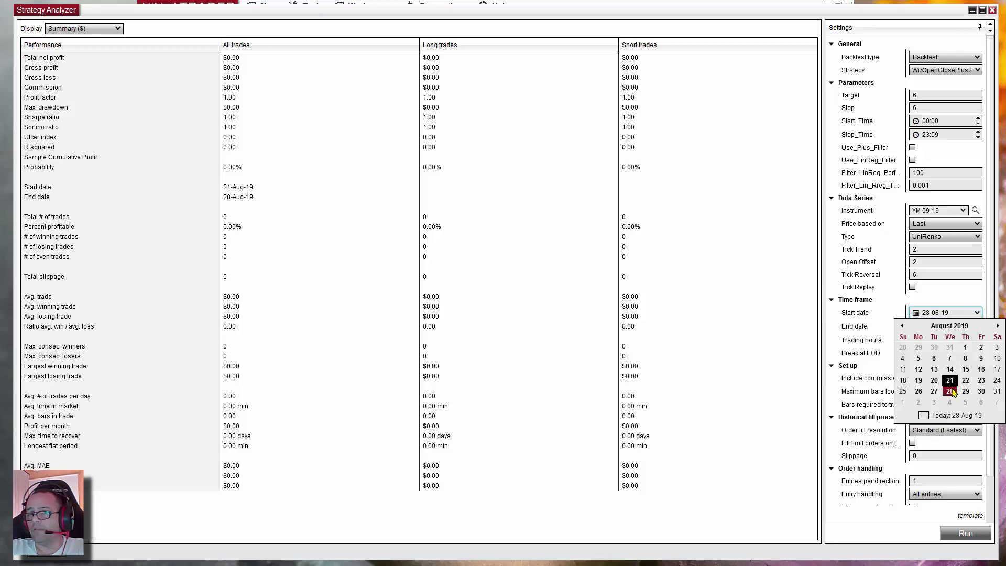
pyautogui.click(919, 370)
# Step: Set the trading hours to Default 24 x 7 and run the backtest
pyautogui.click(939, 344)
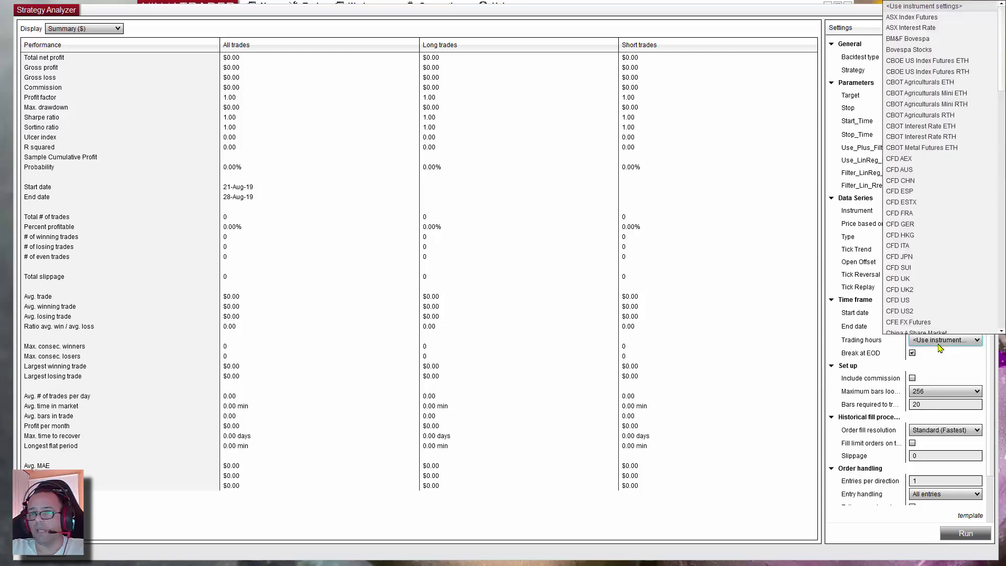
pyautogui.scroll(-2, 935, 283)
pyautogui.scroll(-6, 926, 281)
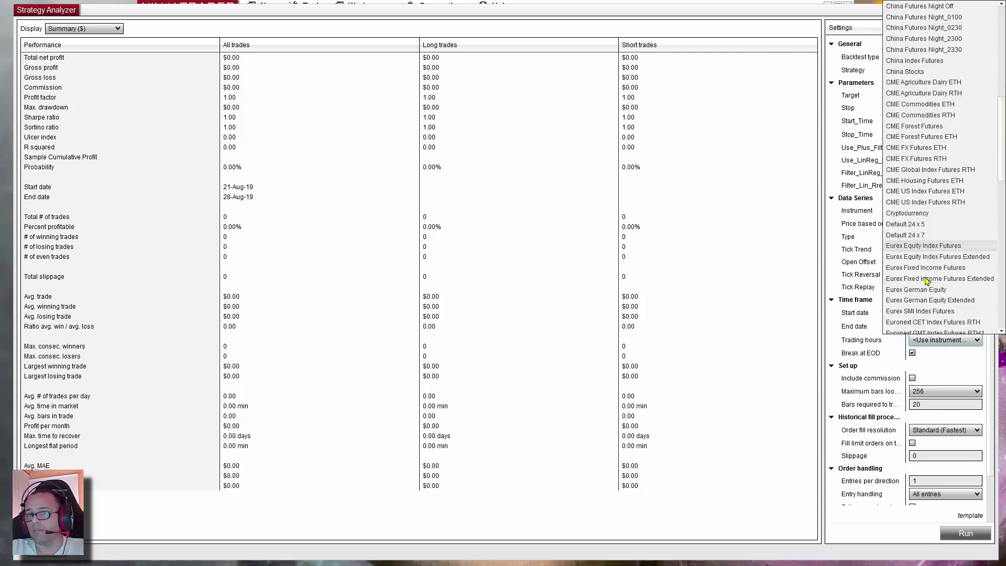
pyautogui.click(916, 170)
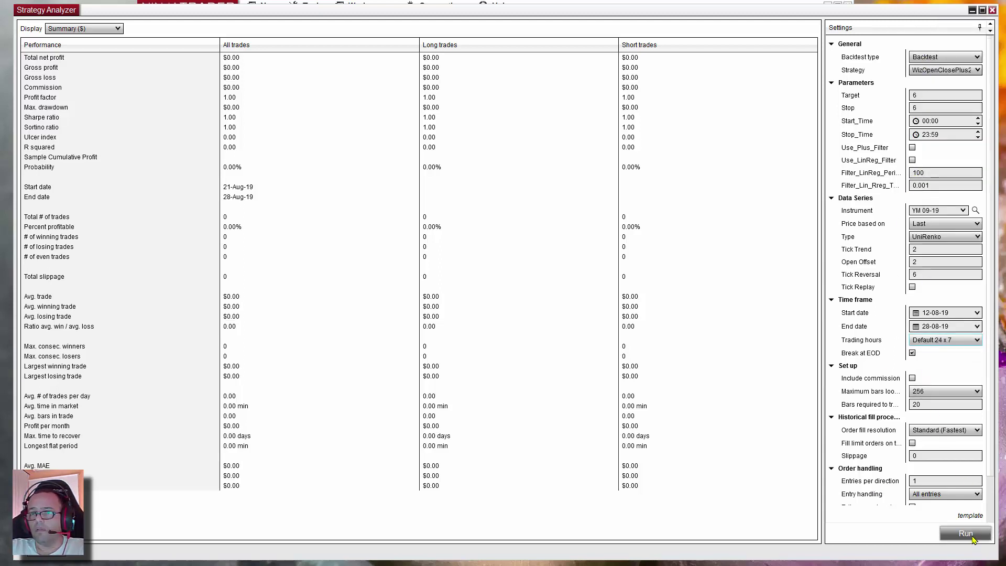
pyautogui.click(967, 533)
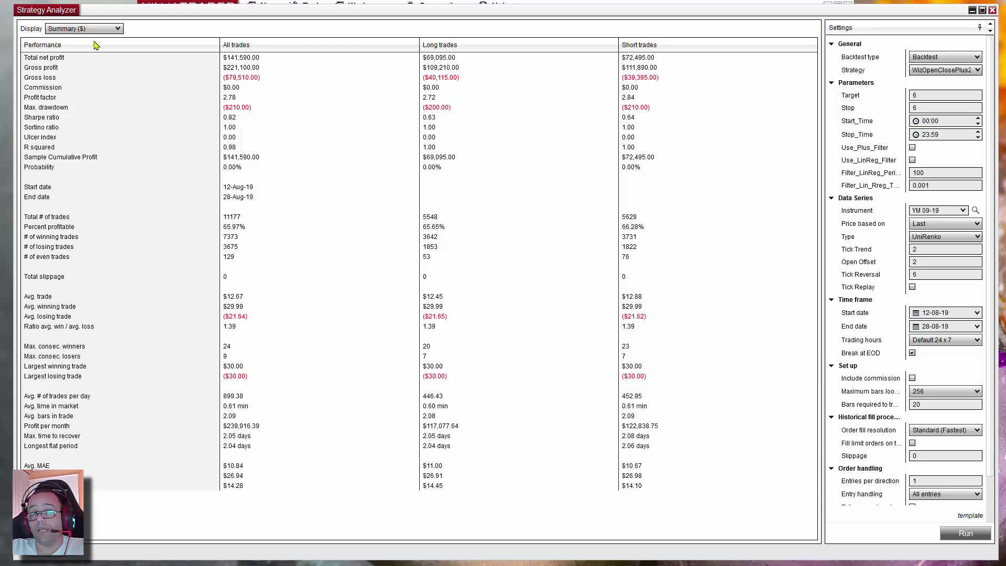
# Step: Display the backtest results as a chart, with the bars widened around the trades from 22:00 to 22:15
pyautogui.click(103, 29)
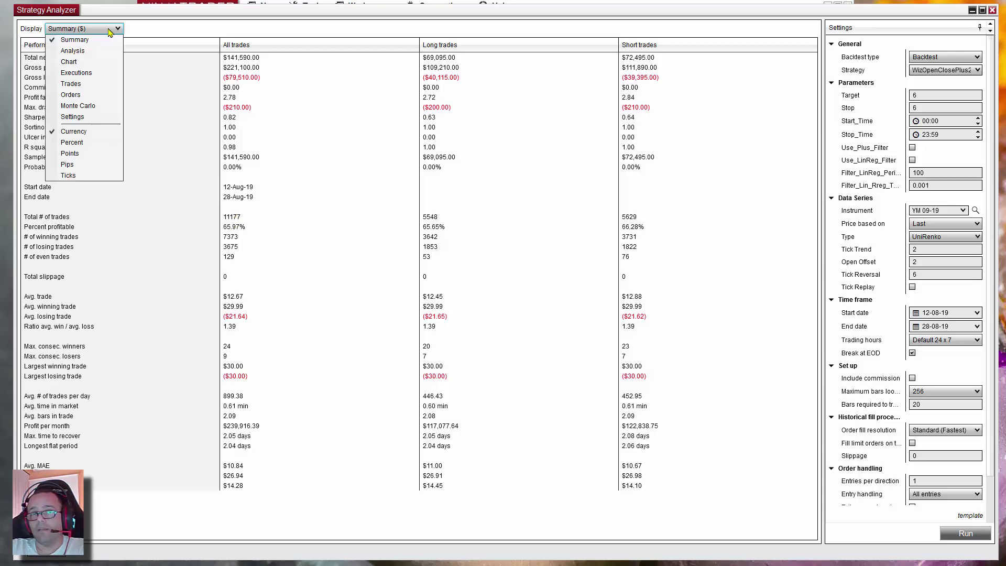
pyautogui.click(87, 62)
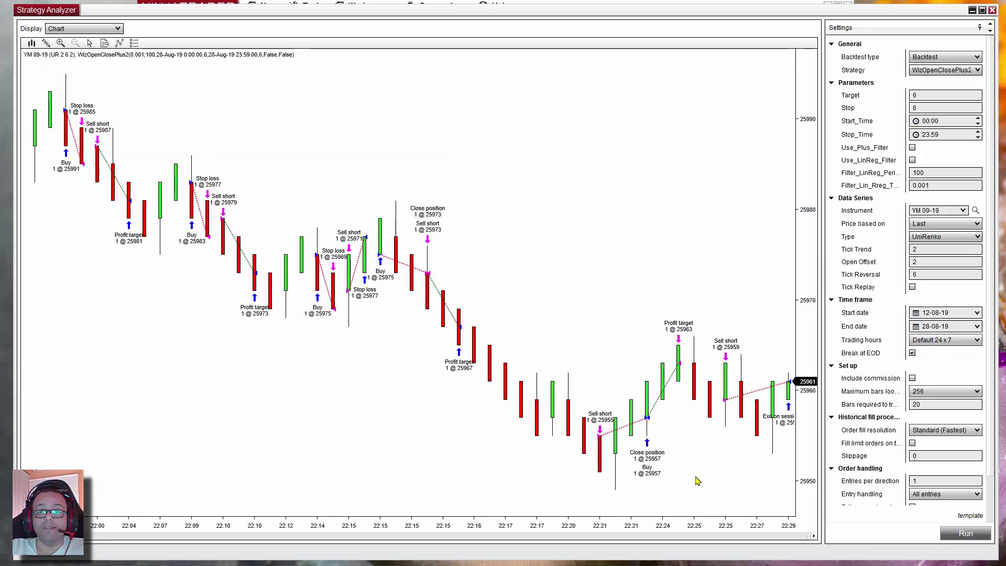
pyautogui.moveTo(722, 530); pyautogui.dragTo(599, 508)
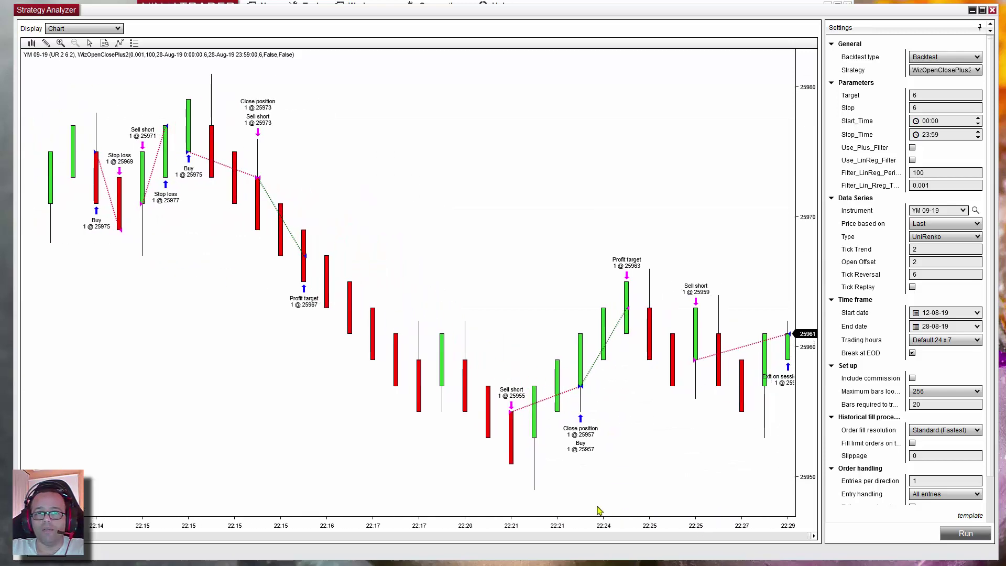
pyautogui.moveTo(96, 388); pyautogui.dragTo(516, 423)
pyautogui.moveTo(303, 404); pyautogui.dragTo(391, 416)
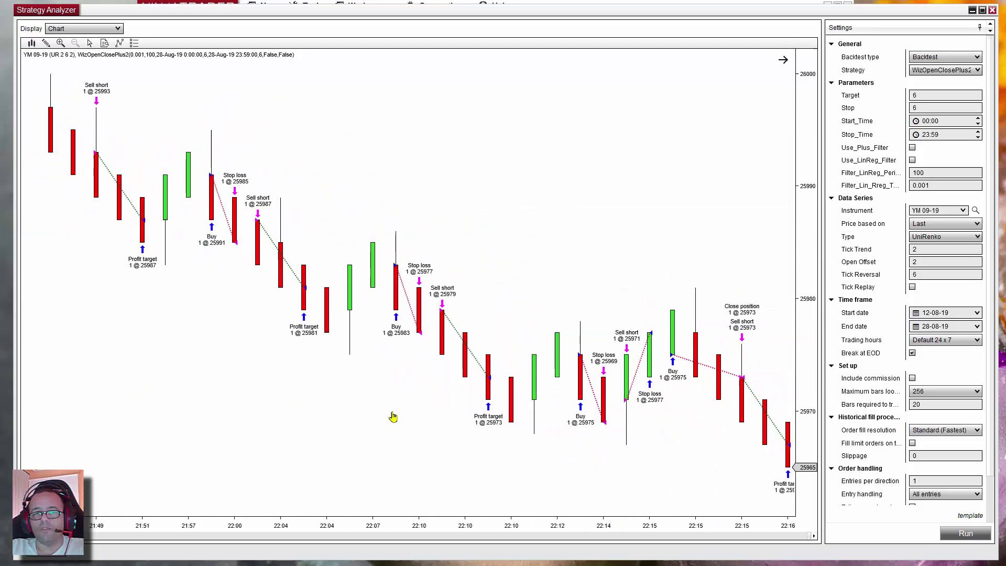
pyautogui.moveTo(516, 530); pyautogui.dragTo(427, 524)
pyautogui.moveTo(171, 377); pyautogui.dragTo(221, 385)
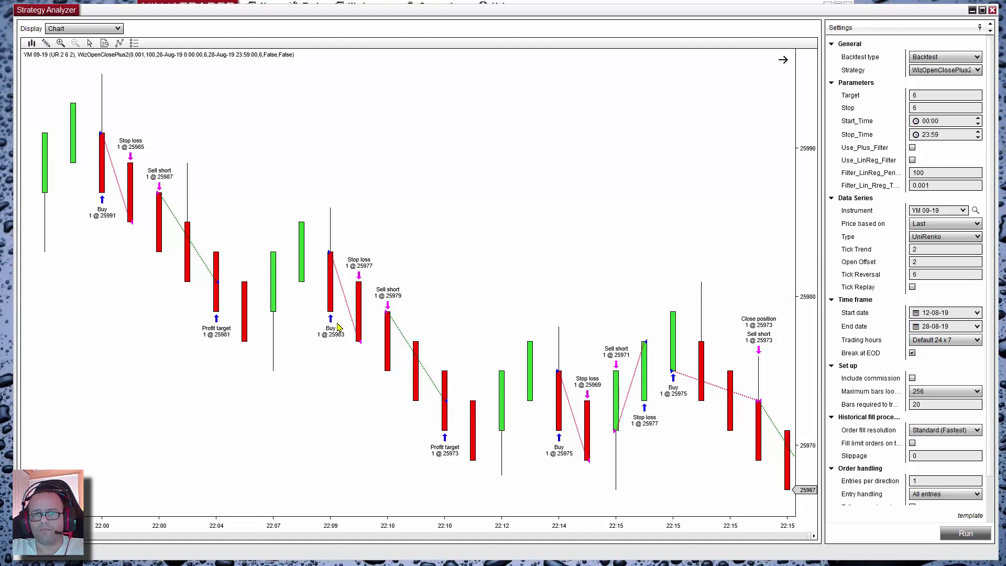
# Step: Draw upward arrow lines pointing to the two consecutive red bars at 21:47 and just before the 21:49 short entry
pyautogui.moveTo(124, 403); pyautogui.dragTo(629, 407)
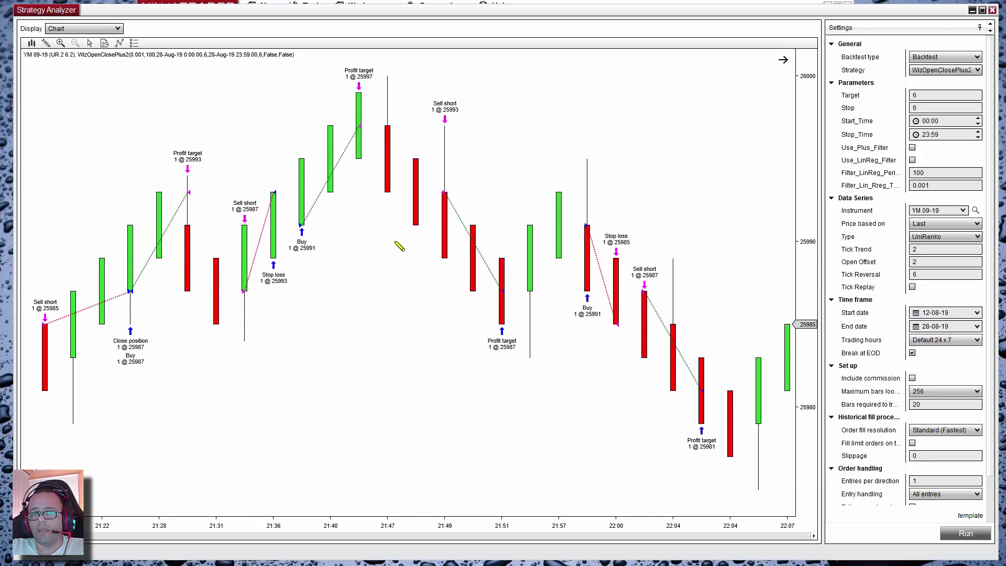
pyautogui.moveTo(387, 246); pyautogui.dragTo(388, 202)
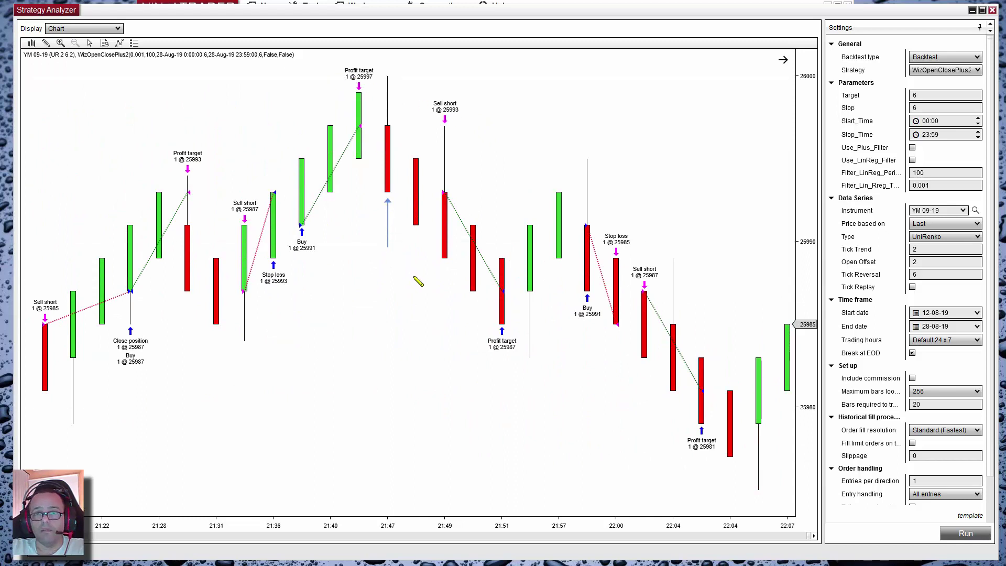
pyautogui.moveTo(416, 275); pyautogui.dragTo(416, 232)
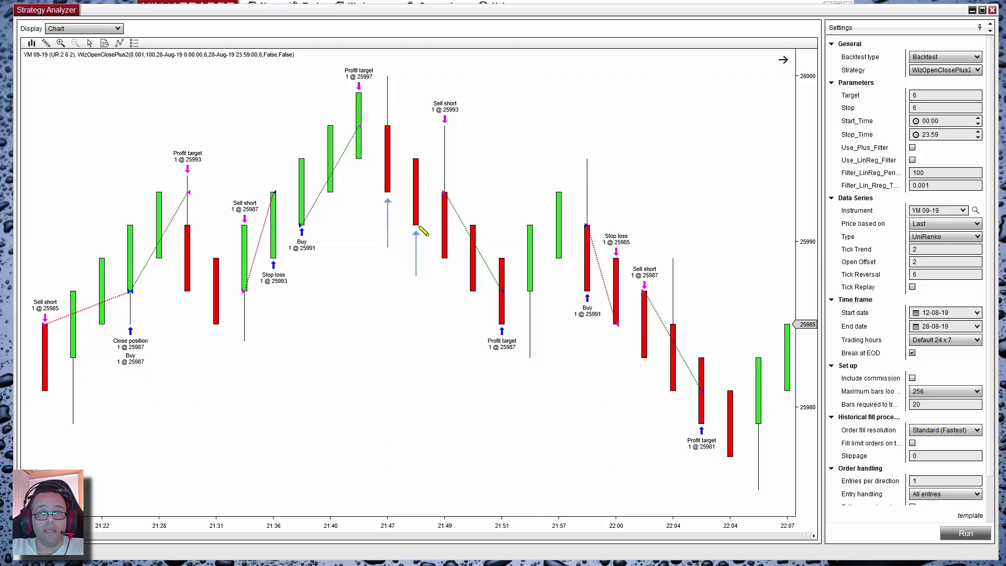
# Step: Draw a downward diagonal arrow line from the second marked red bar and move it to run from the 21:49 bar to the 21:51 profit target
pyautogui.moveTo(416, 225)
pyautogui.mouseDown()
pyautogui.moveTo(444, 292)
pyautogui.moveTo(480, 338)
pyautogui.moveTo(492, 337)
pyautogui.moveTo(484, 337)
pyautogui.mouseUp()
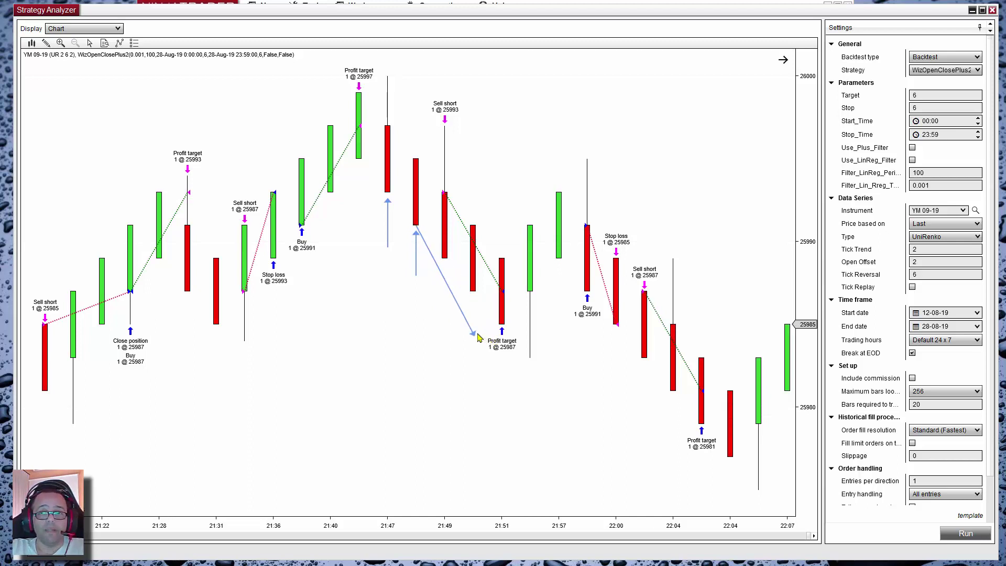
pyautogui.moveTo(420, 233); pyautogui.dragTo(438, 247)
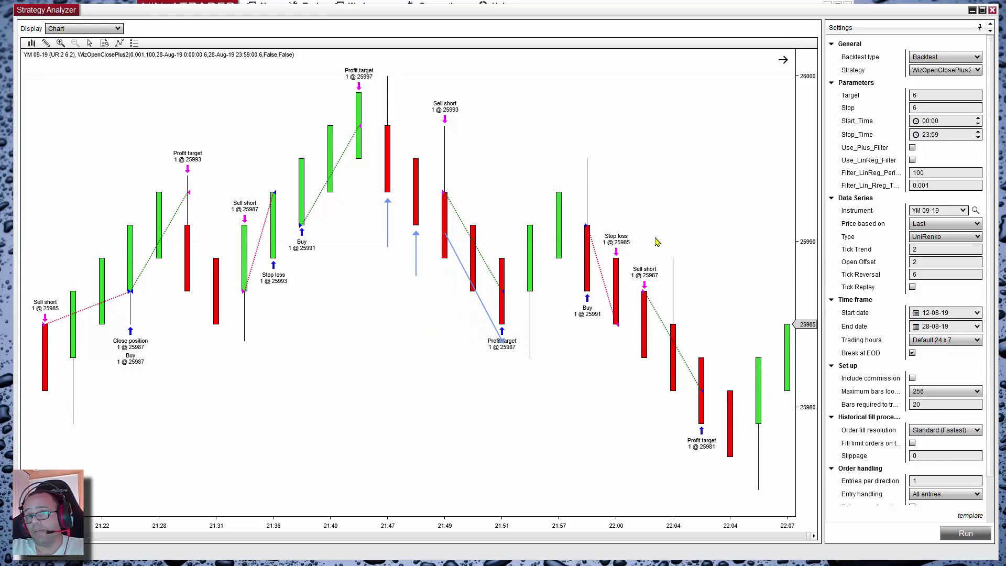
# Step: Set the order fill resolution to High with a 1 Tick value and rerun the backtest
pyautogui.click(942, 432)
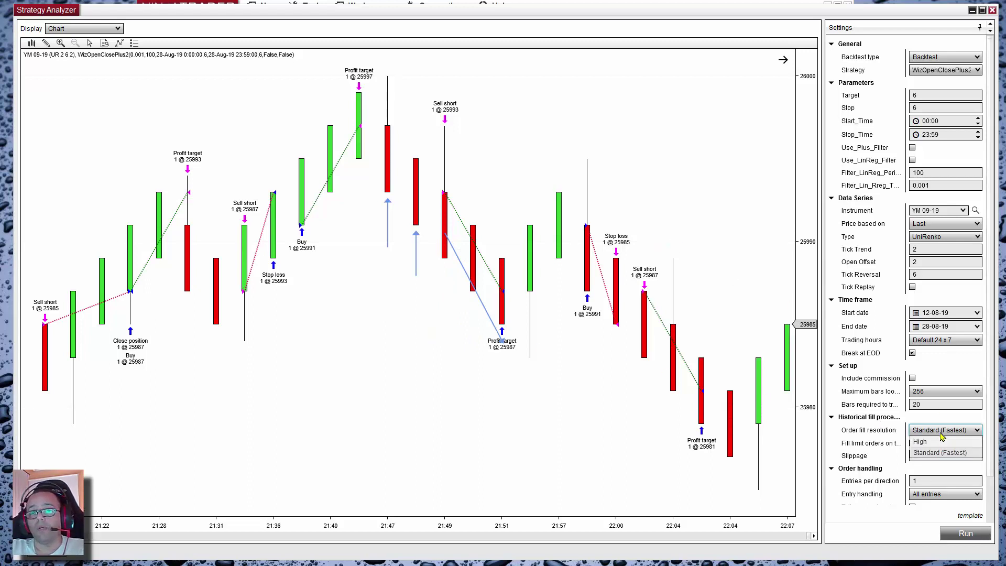
pyautogui.click(939, 442)
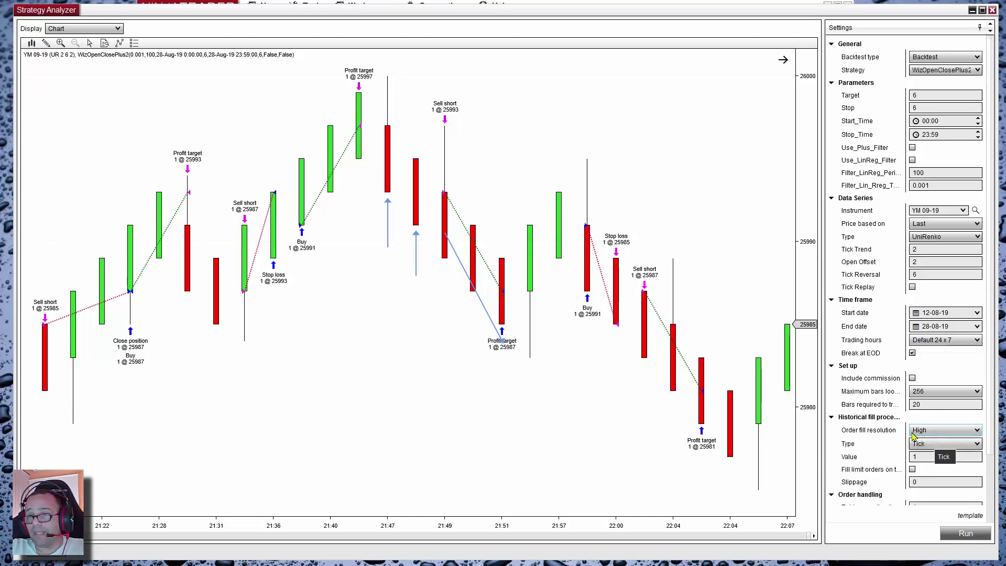
pyautogui.click(957, 534)
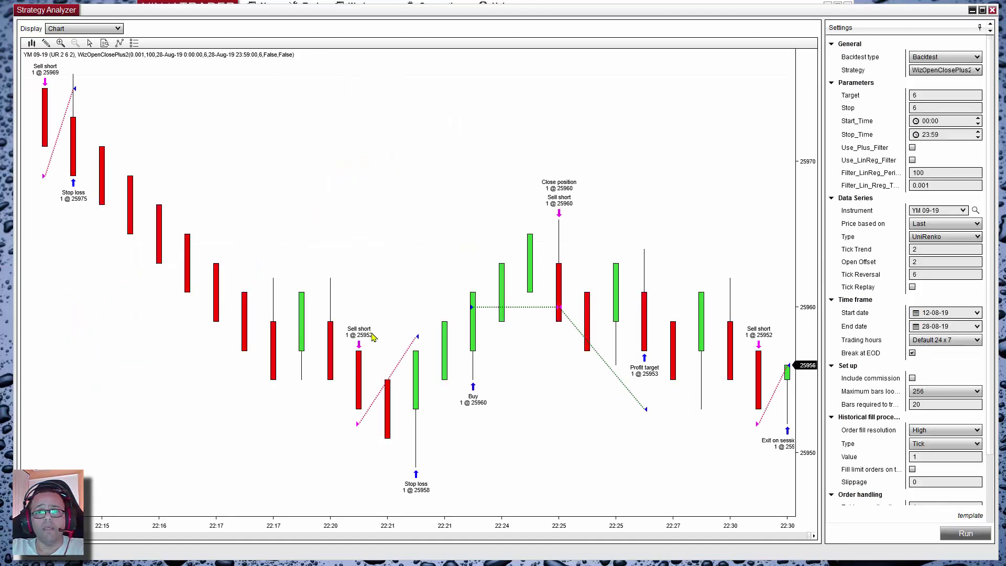
# Step: Examine the recalculated entries, stops and profit targets on the chart for the earlier trades between 21:49 and 22:15
pyautogui.moveTo(157, 359); pyautogui.dragTo(561, 406)
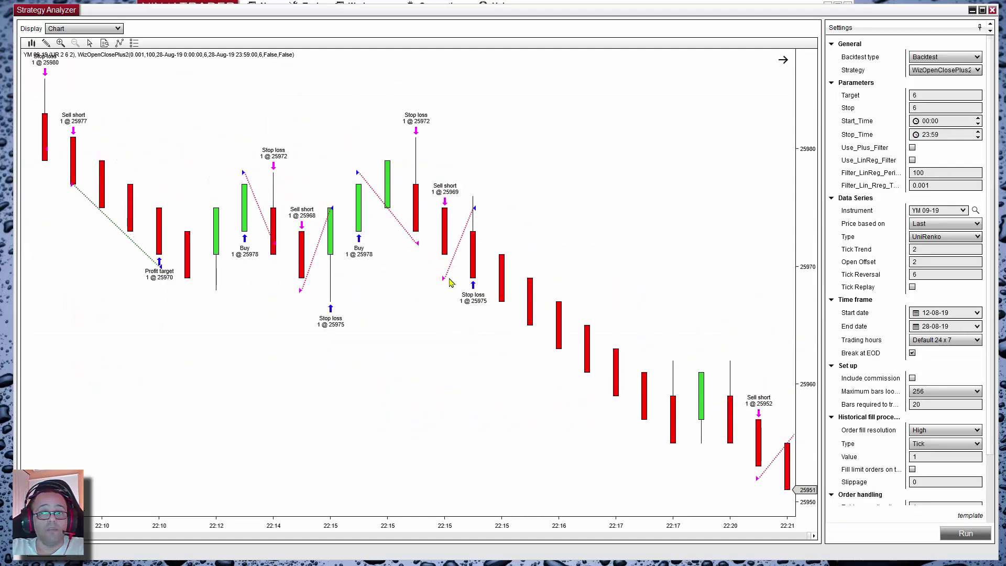
pyautogui.scroll(3, 377, 393)
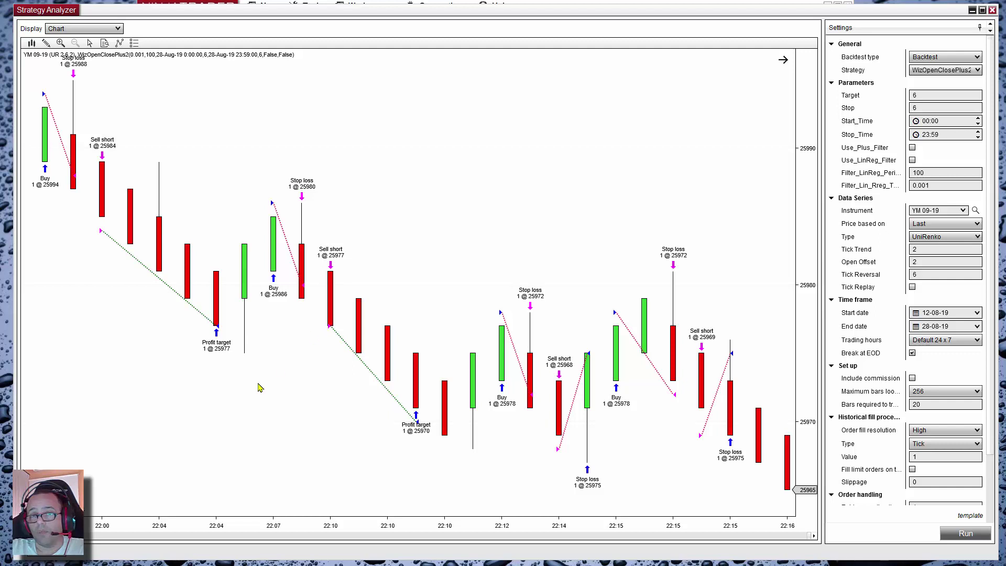
pyautogui.moveTo(259, 388); pyautogui.dragTo(381, 449)
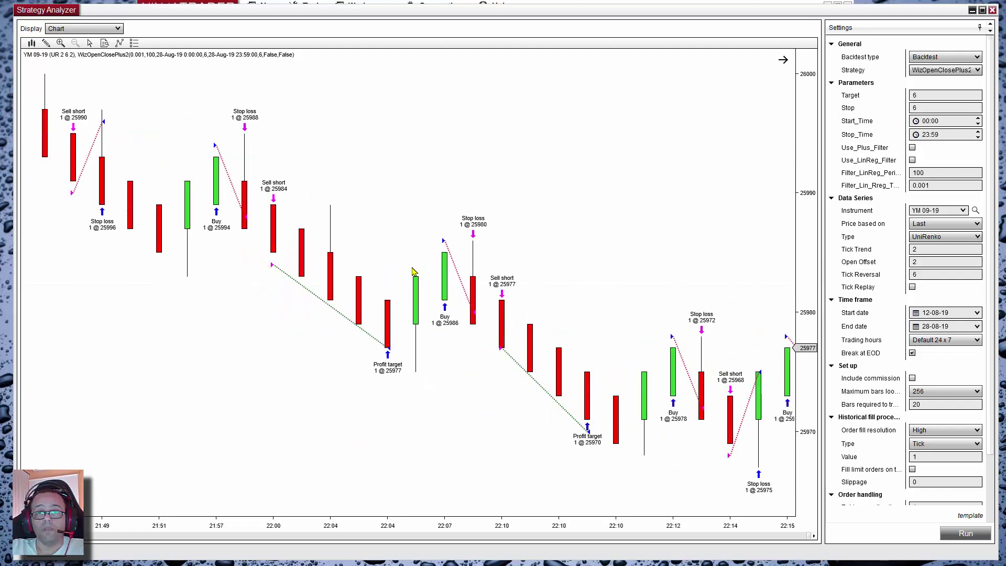
pyautogui.moveTo(491, 384); pyautogui.dragTo(322, 390)
# Step: Review the backtest's performance summary for all trades, then display the daily analysis with the cumulative net profit graph
pyautogui.click(74, 30)
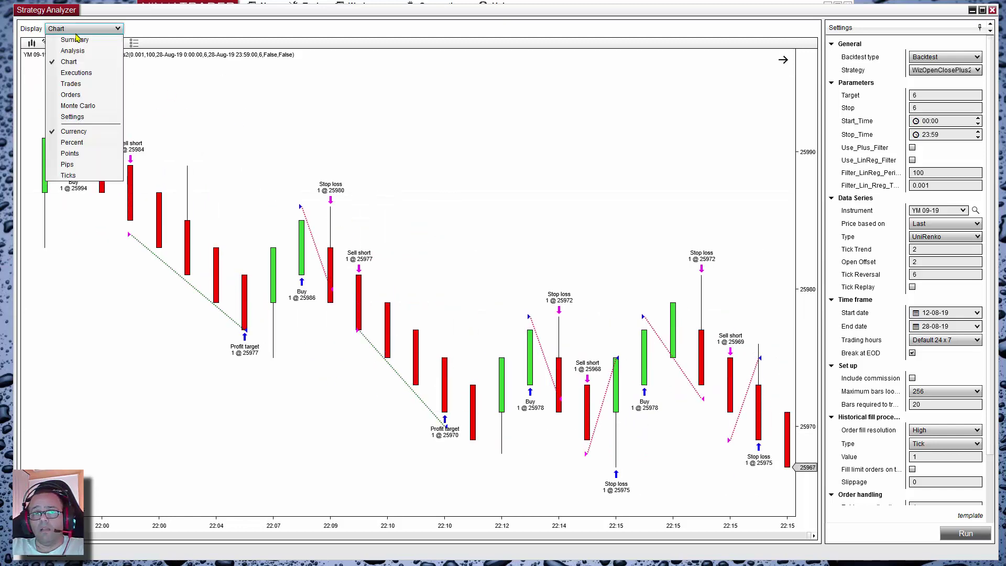
pyautogui.click(76, 40)
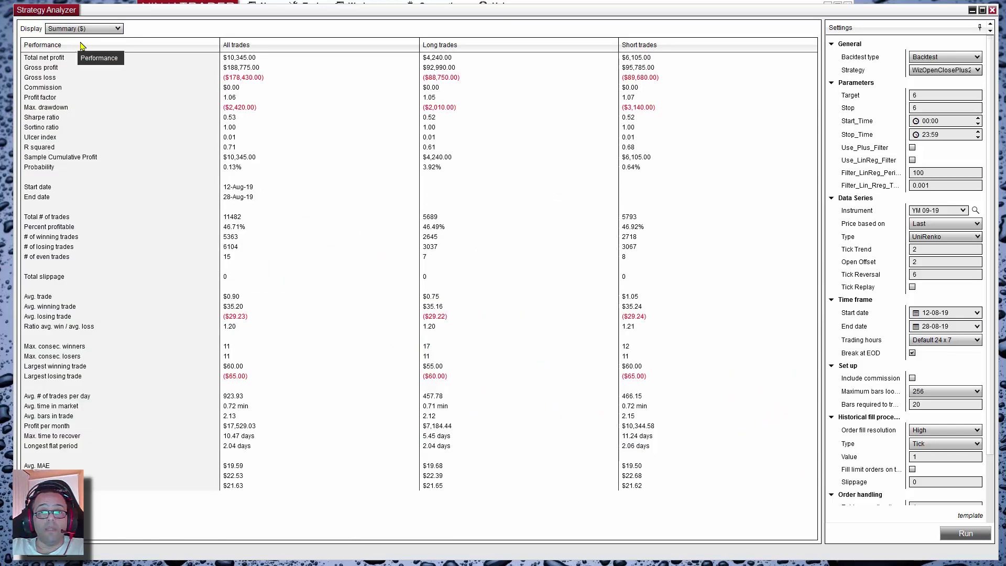
pyautogui.click(232, 100)
pyautogui.click(252, 60)
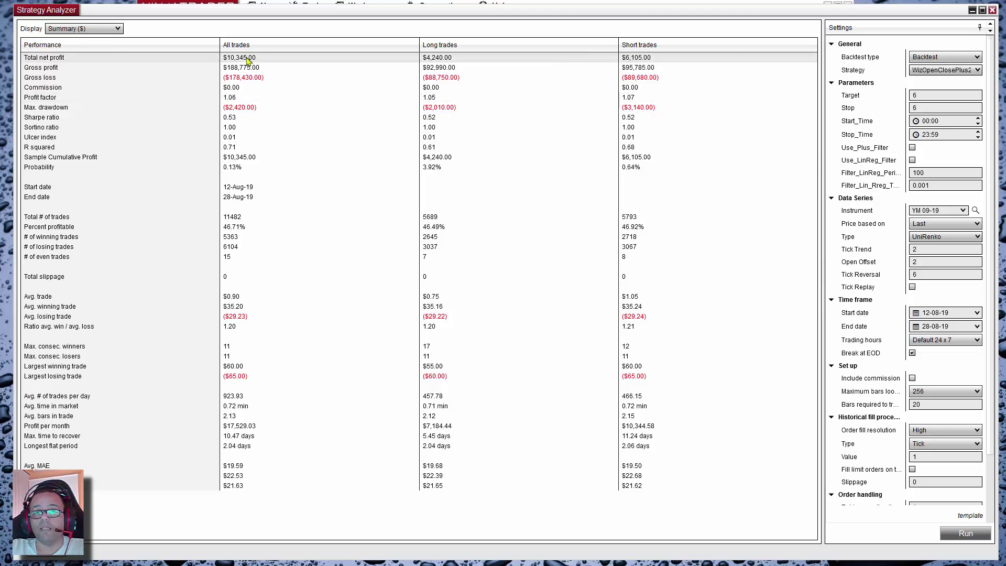
pyautogui.click(103, 30)
pyautogui.click(95, 50)
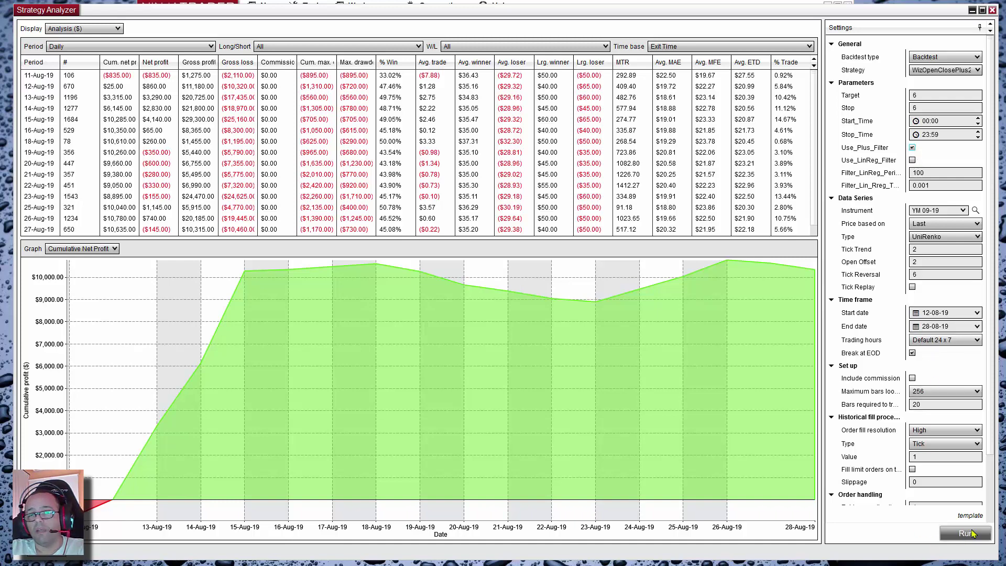
# Step: Run the backtest with Use_Plus_Filter enabled, then rerun it with Use_LinReg_Filter also enabled at a period of 100
pyautogui.click(971, 533)
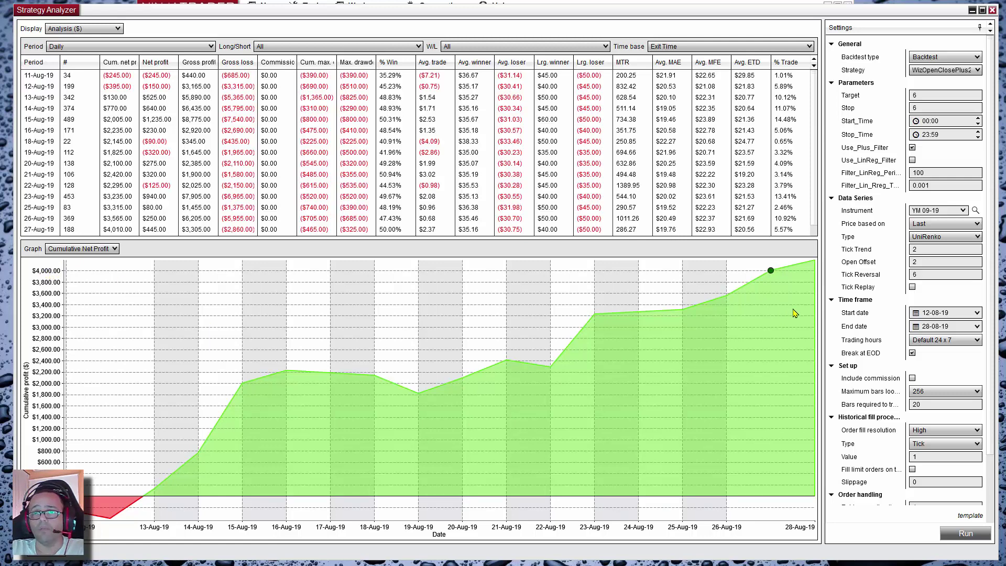
pyautogui.click(912, 161)
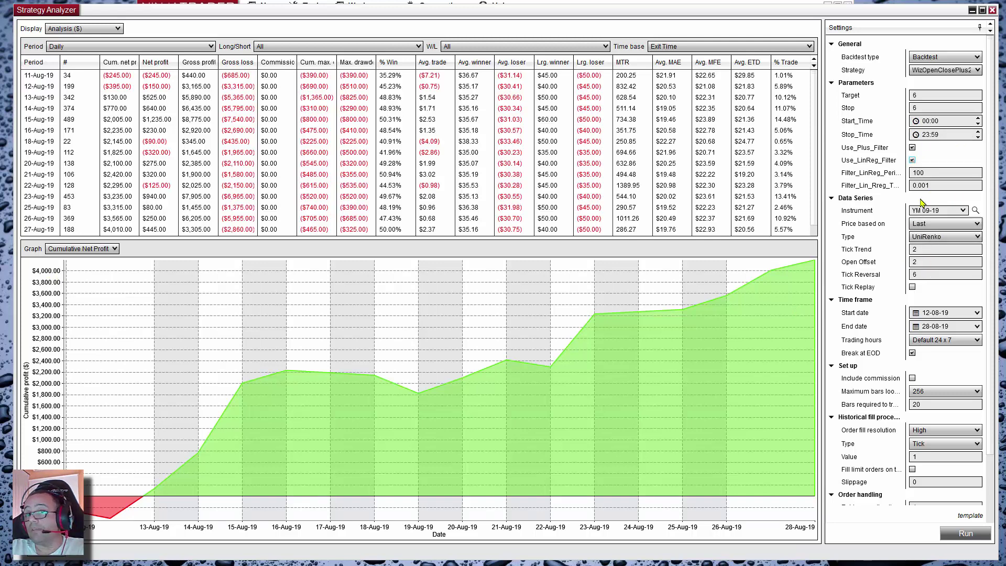
pyautogui.doubleClick(919, 173)
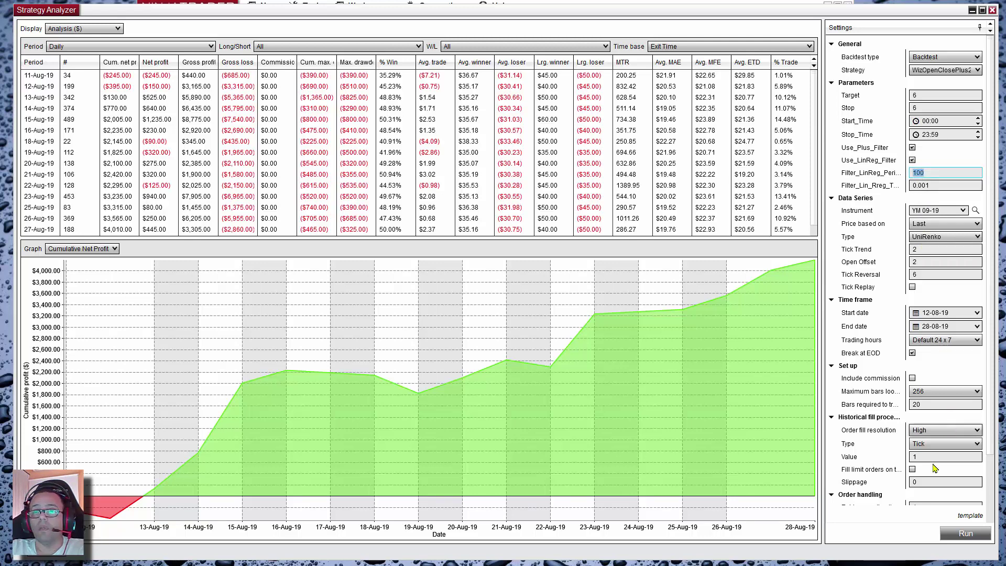
pyautogui.click(963, 534)
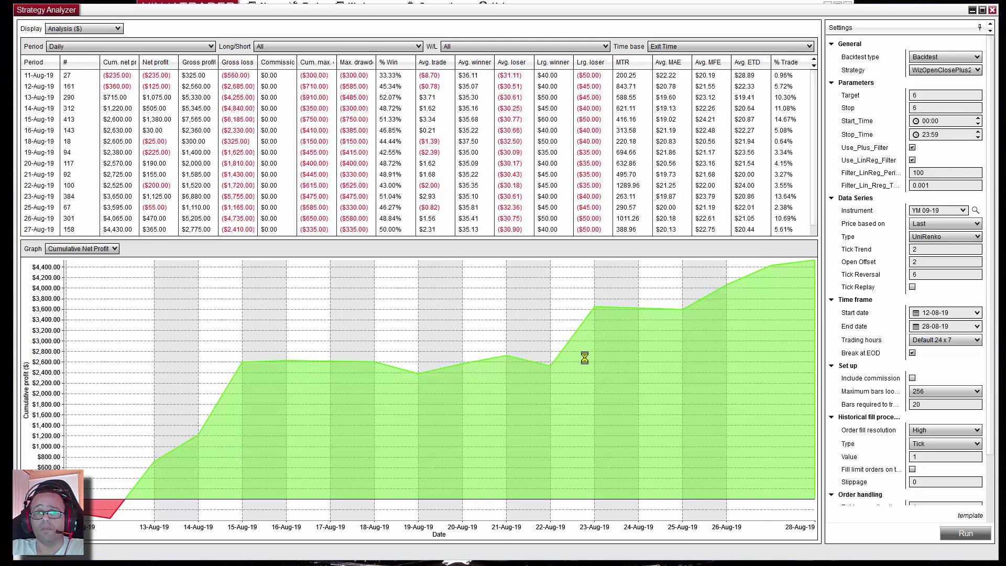
# Step: Set the linear regression filter period to 50 and rerun the backtest
pyautogui.doubleClick(929, 173)
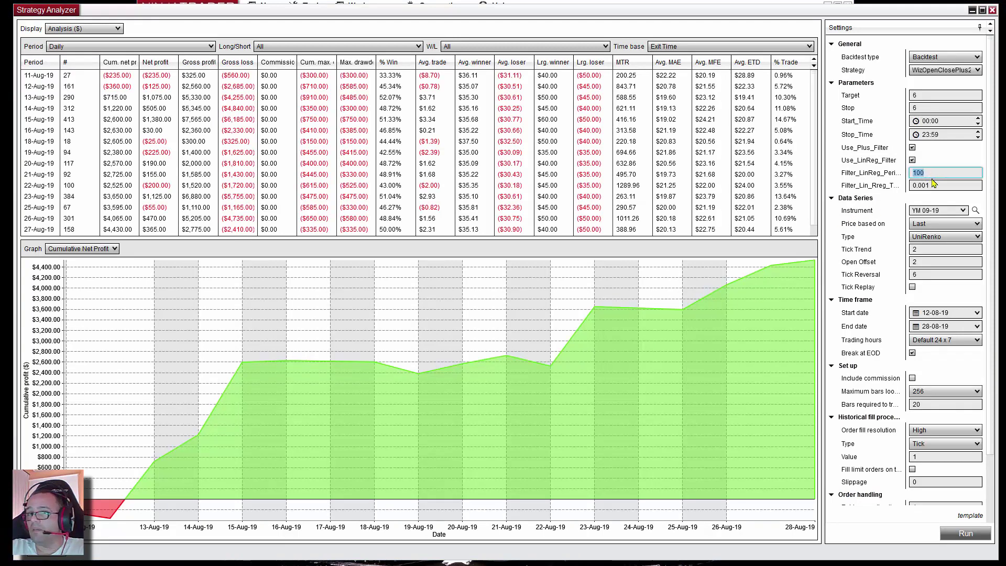
pyautogui.write('50')
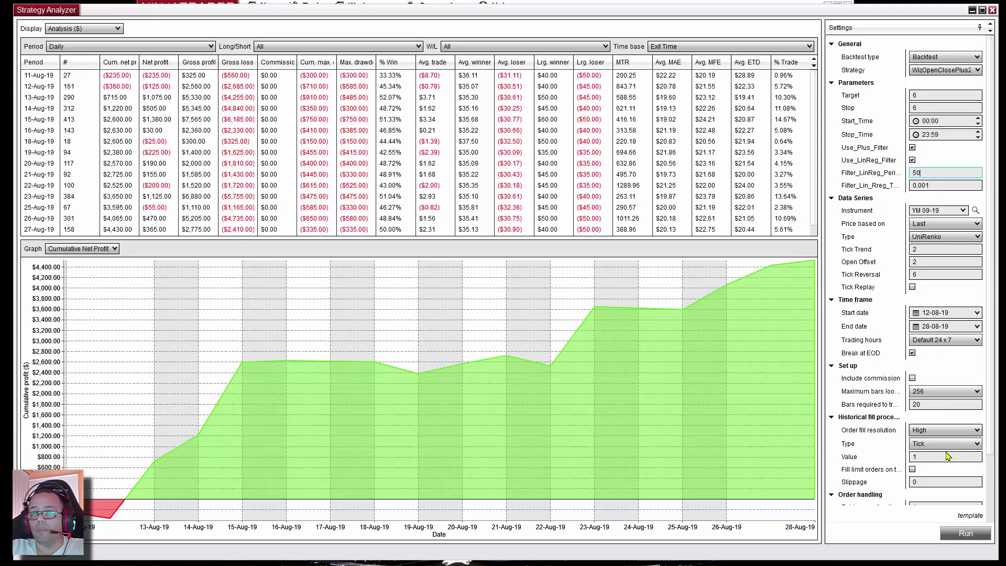
pyautogui.click(958, 534)
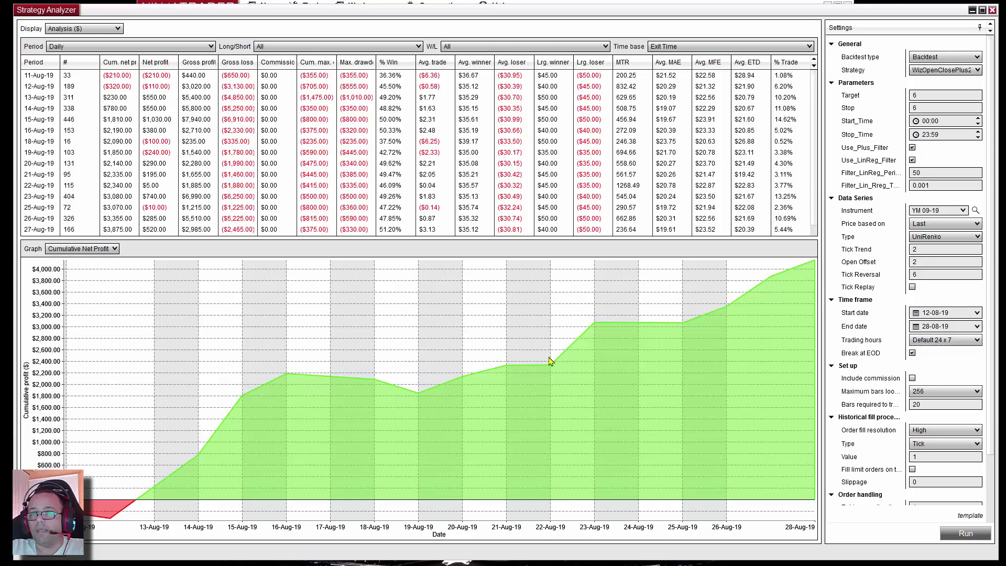
# Step: Try a linear regression filter period of 34 and rerun the backtest
pyautogui.click(933, 173)
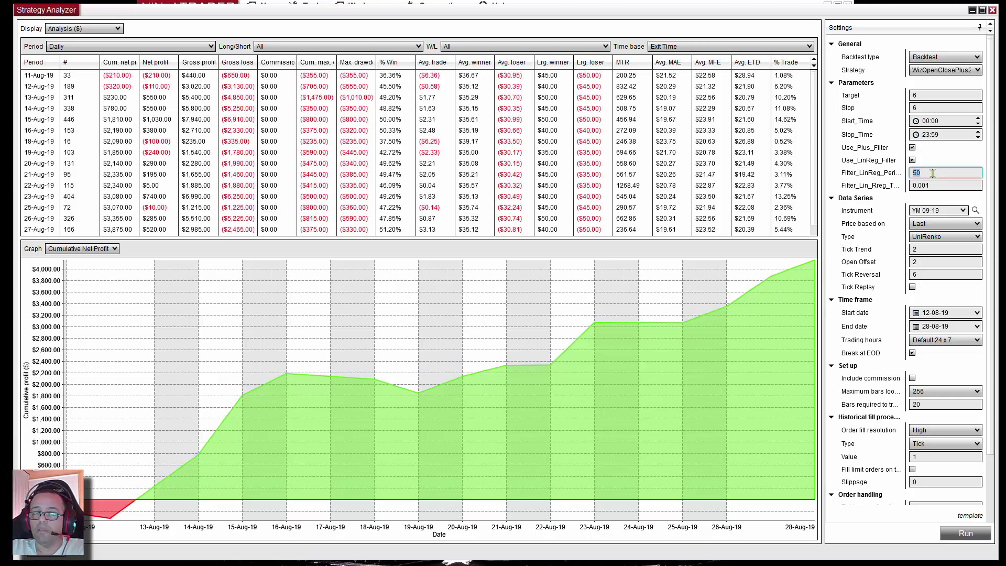
pyautogui.write('34')
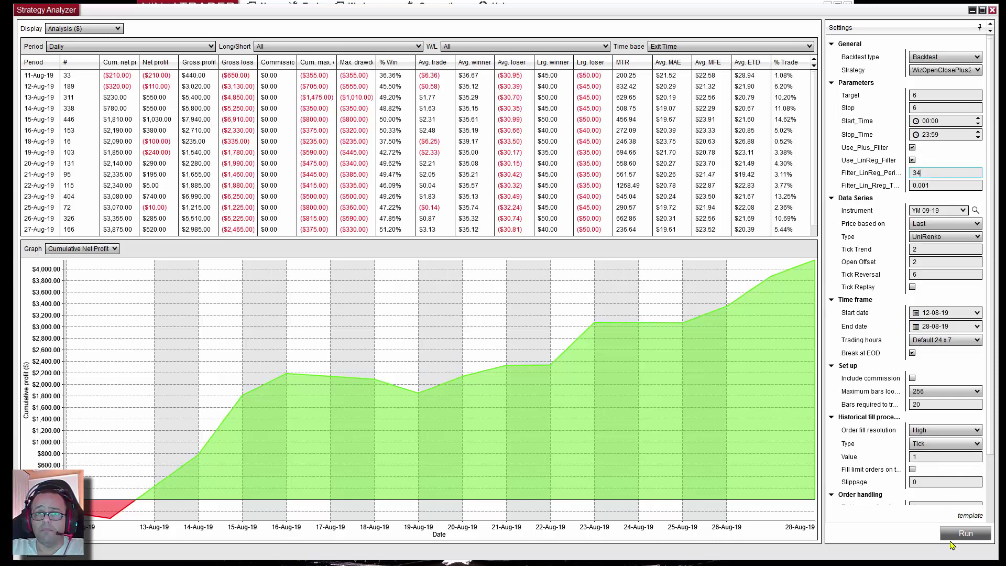
pyautogui.click(964, 533)
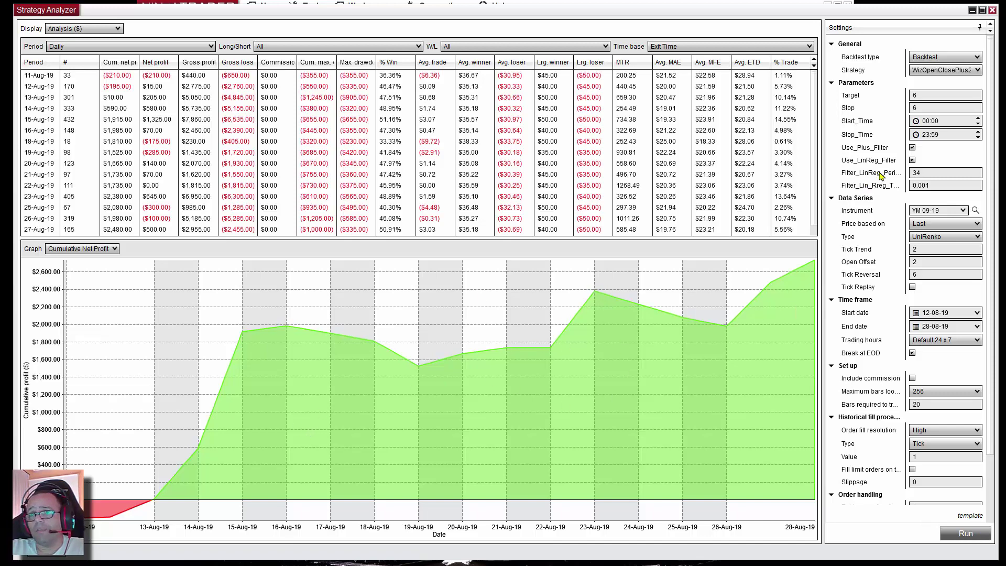
# Step: Return the linear regression filter period to 50 and run the backtest again
pyautogui.click(927, 173)
pyautogui.doubleClick(927, 173)
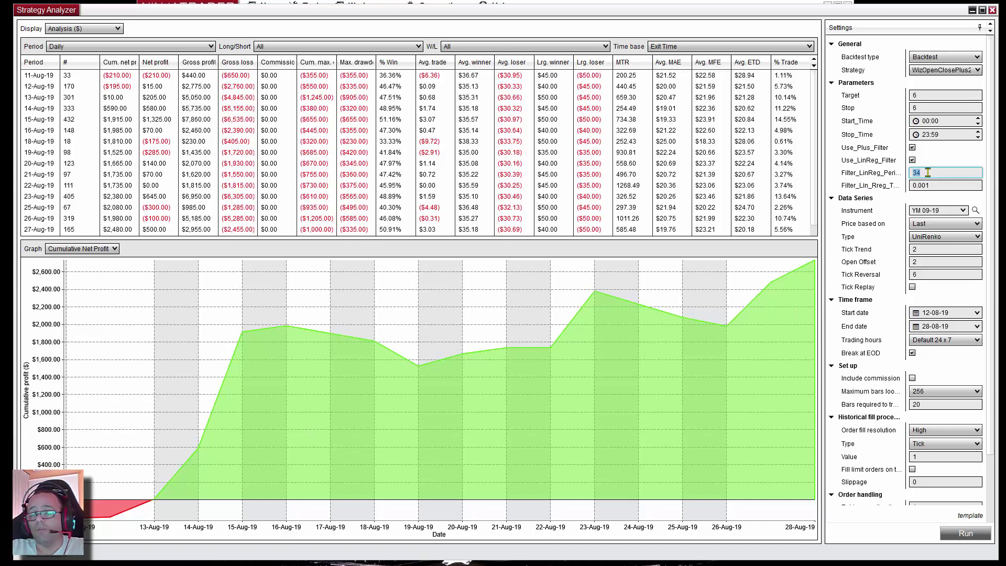
pyautogui.write('50')
pyautogui.click(959, 534)
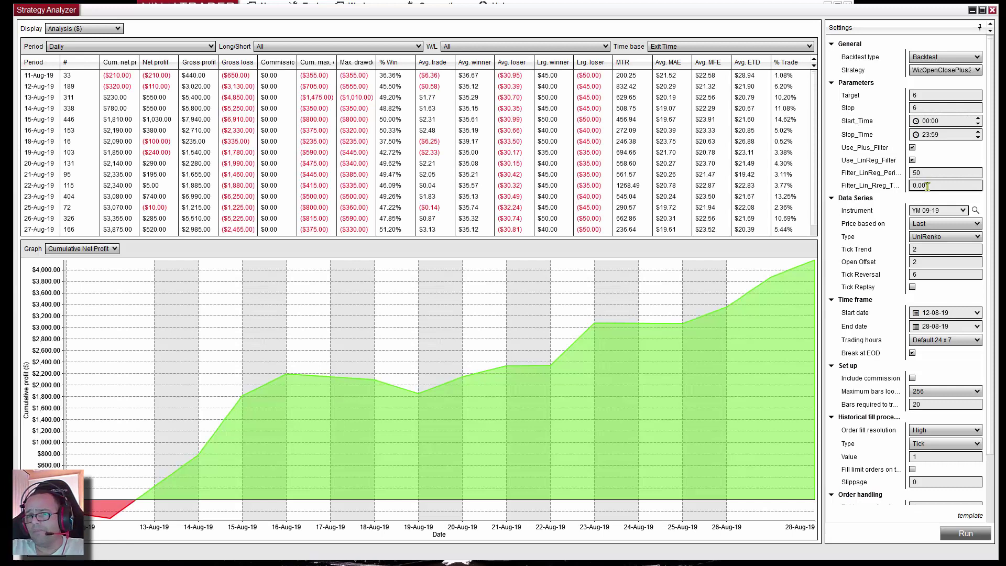
# Step: Set the Filter_Lin_Rreg_T… parameter to 0.01 and rerun the backtest
pyautogui.click(927, 186)
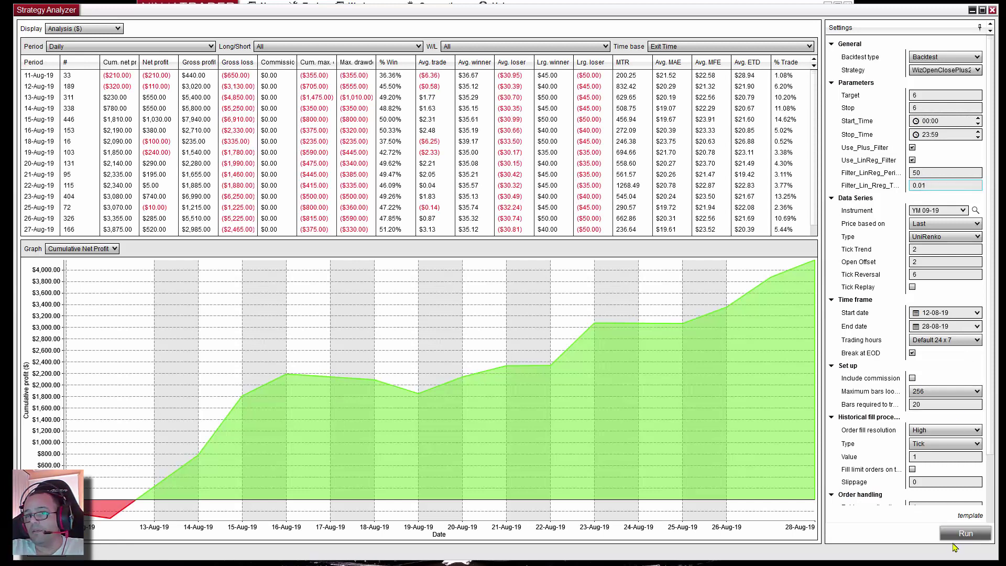
pyautogui.press('BackSpace')
pyautogui.press('Return')
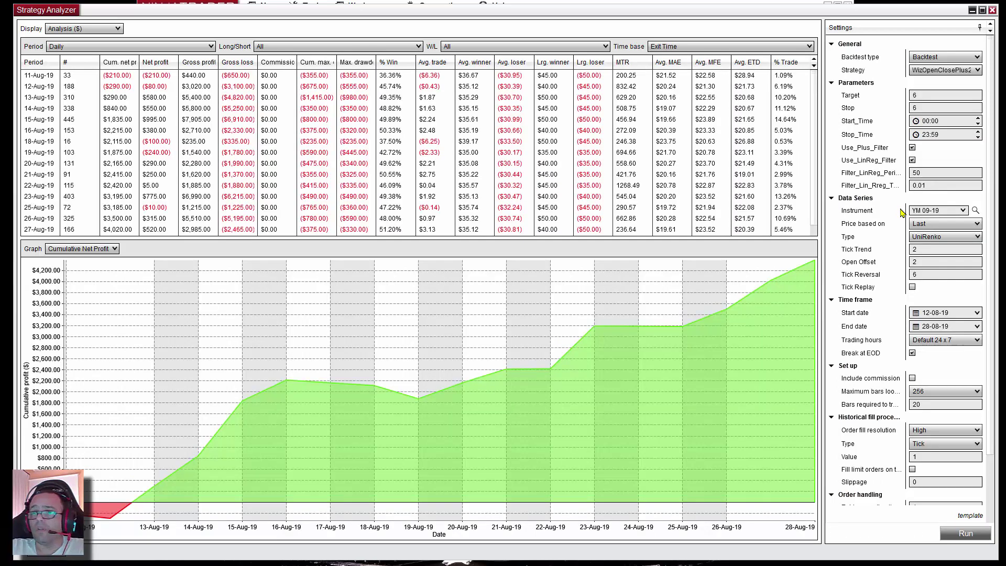
# Step: Set the Filter_Lin_Rreg_T… parameter to 0.1 and rerun the backtest
pyautogui.click(919, 185)
pyautogui.press('BackSpace')
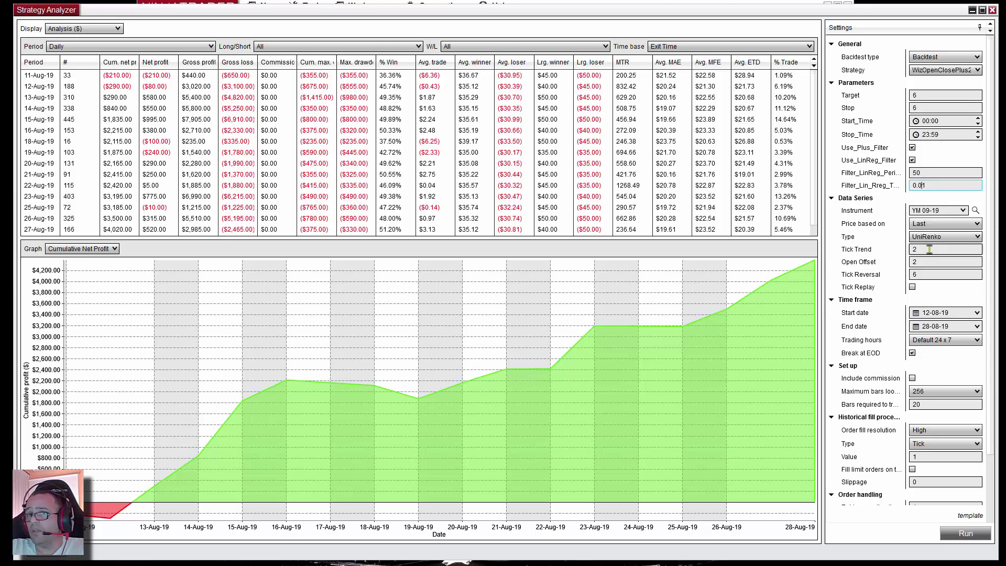
pyautogui.click(964, 534)
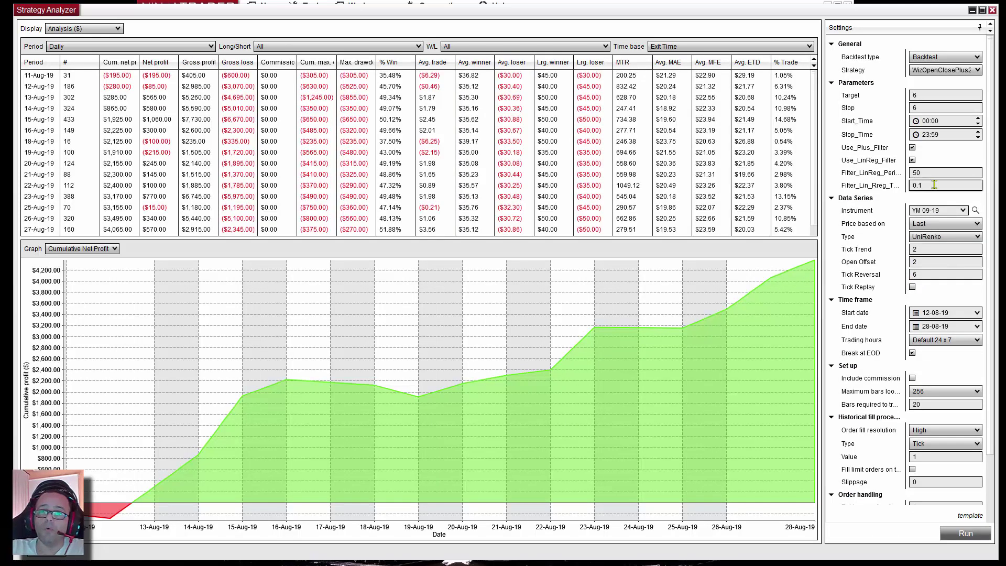
# Step: Set the Filter_Lin_Rreg_T… parameter to 1 and rerun the backtest
pyautogui.click(932, 185)
pyautogui.press('BackSpace')
pyautogui.press('BackSpace')
pyautogui.press('BackSpace')
pyautogui.write('1')
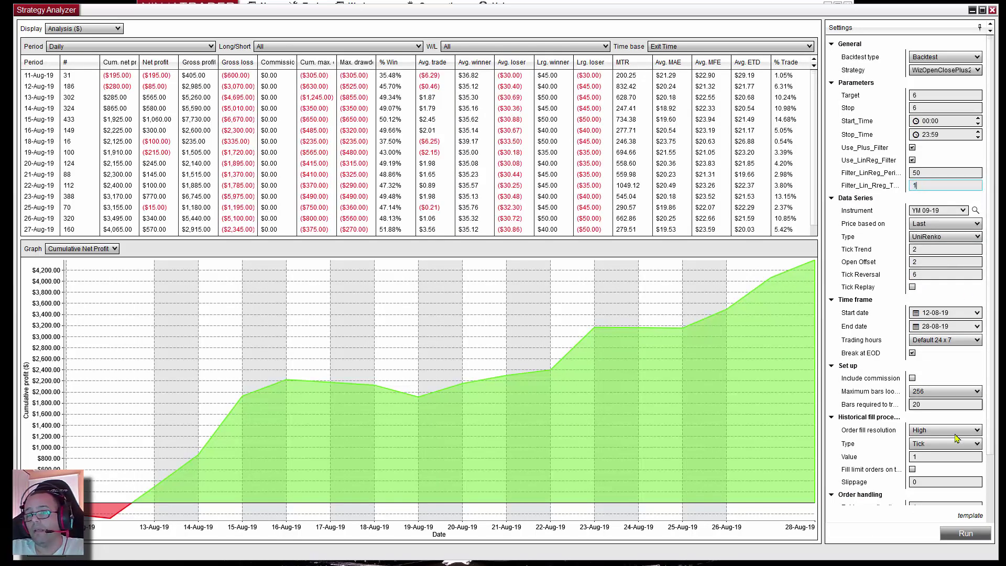
pyautogui.click(962, 534)
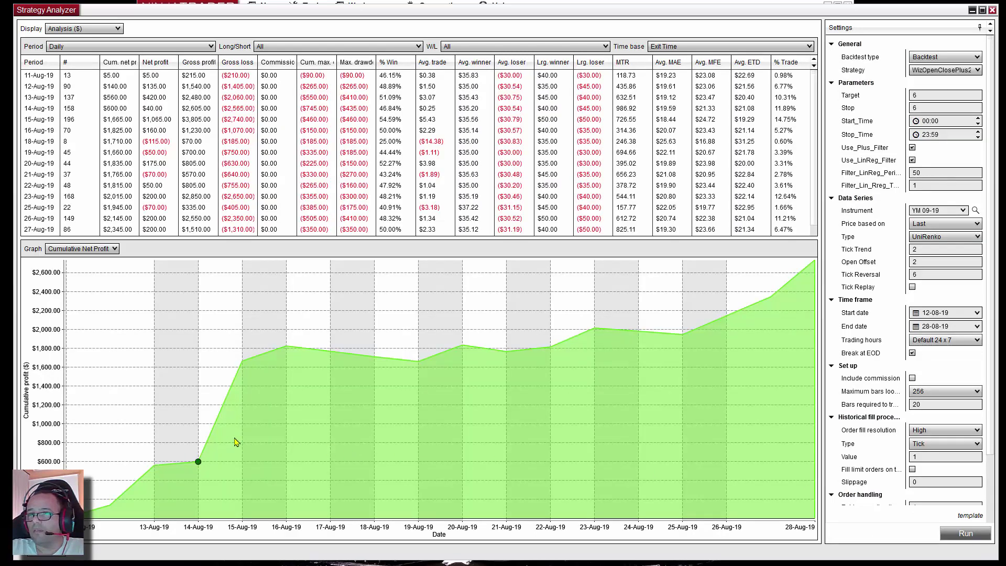
# Step: Set the Filter_Lin_Rreg_T… parameter to 0.5 and rerun the backtest
pyautogui.click(924, 183)
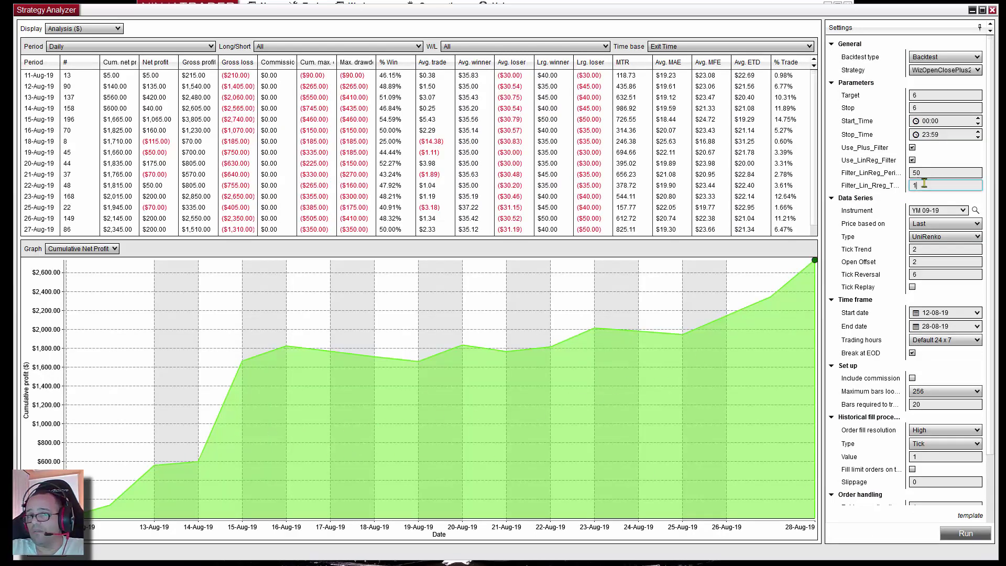
pyautogui.doubleClick(925, 183)
pyautogui.write('0')
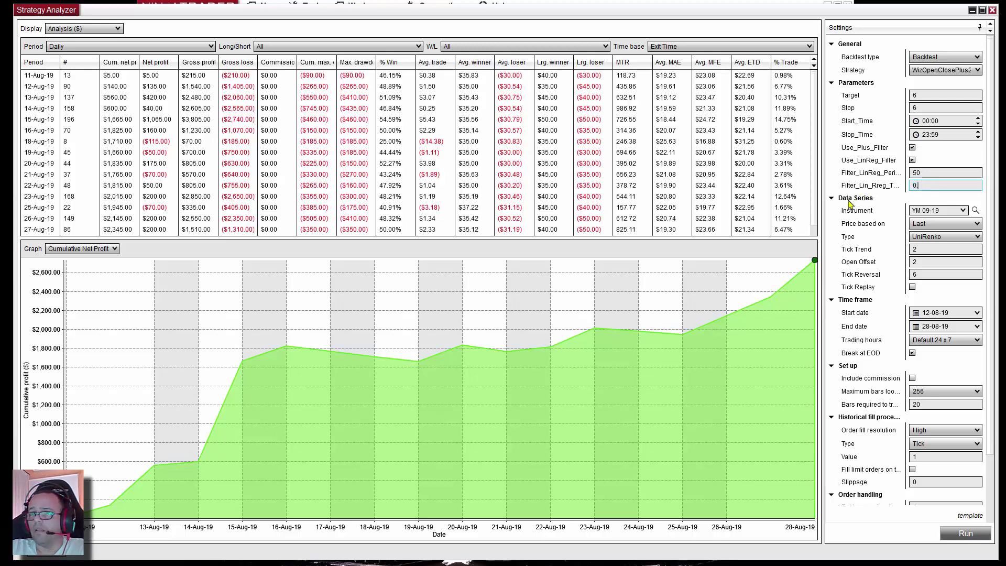
pyautogui.write('.5')
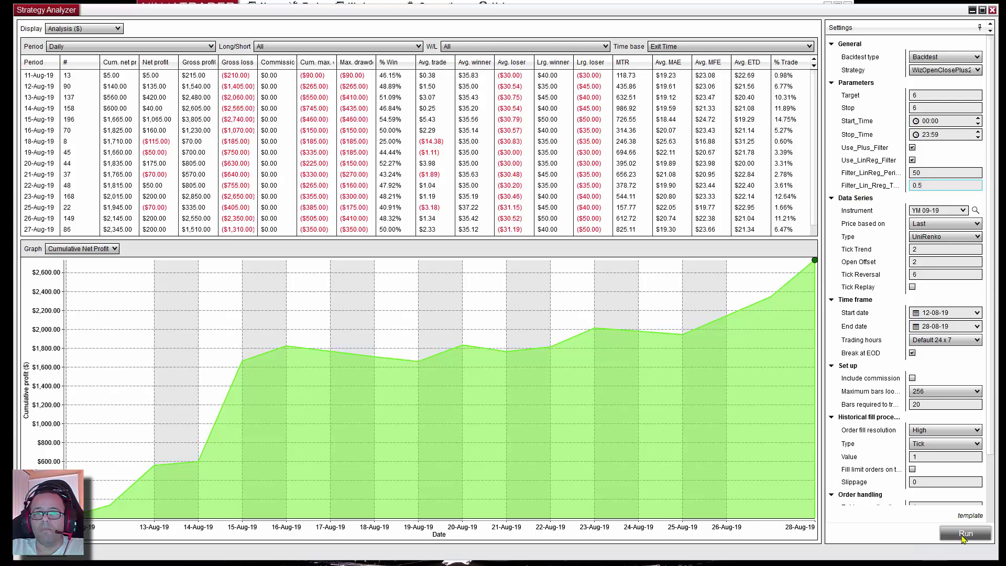
pyautogui.click(963, 537)
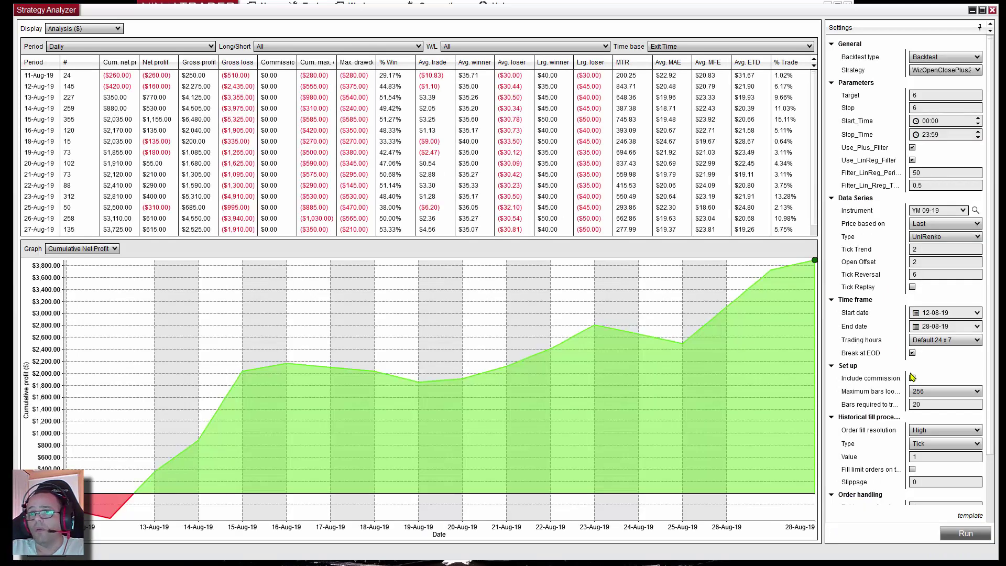
# Step: Set the Filter_Lin_Rreg_T… parameter back to 0.1 and rerun the backtest
pyautogui.click(926, 185)
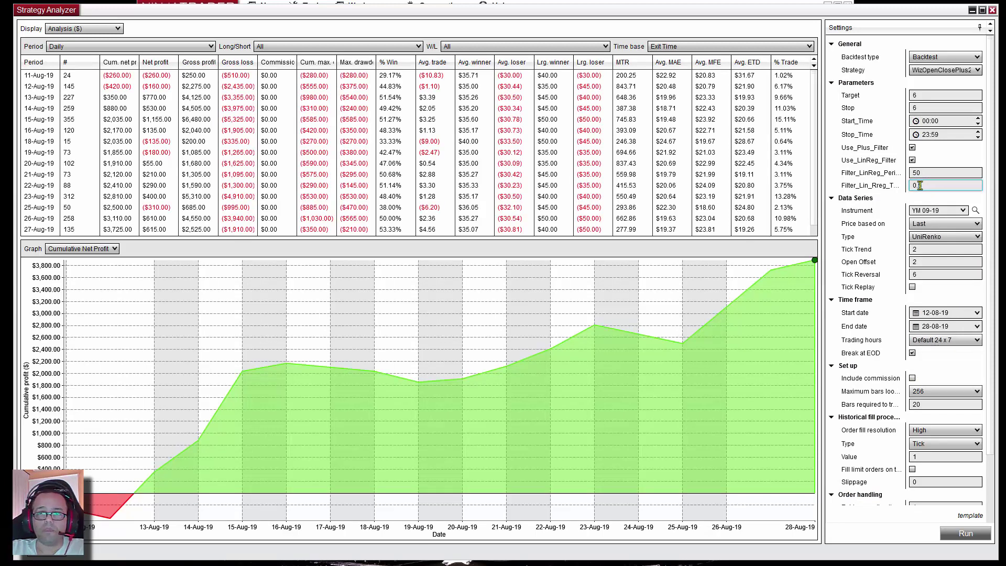
pyautogui.moveTo(919, 185); pyautogui.dragTo(928, 186)
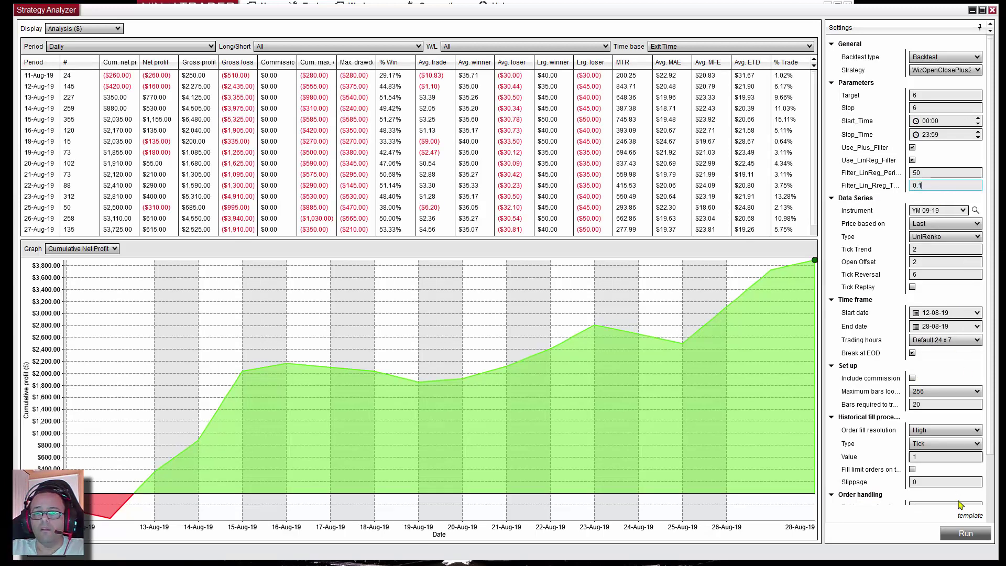
pyautogui.click(967, 532)
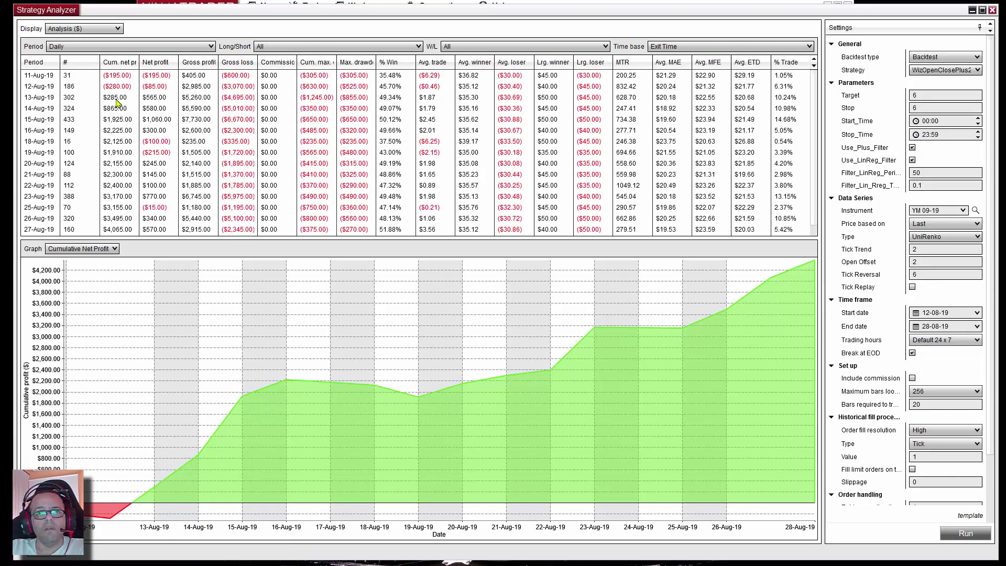
# Step: Show the backtest as a chart and examine the short entries, profit targets and stop losses on the earlier 28-Aug-19 bars
pyautogui.click(85, 30)
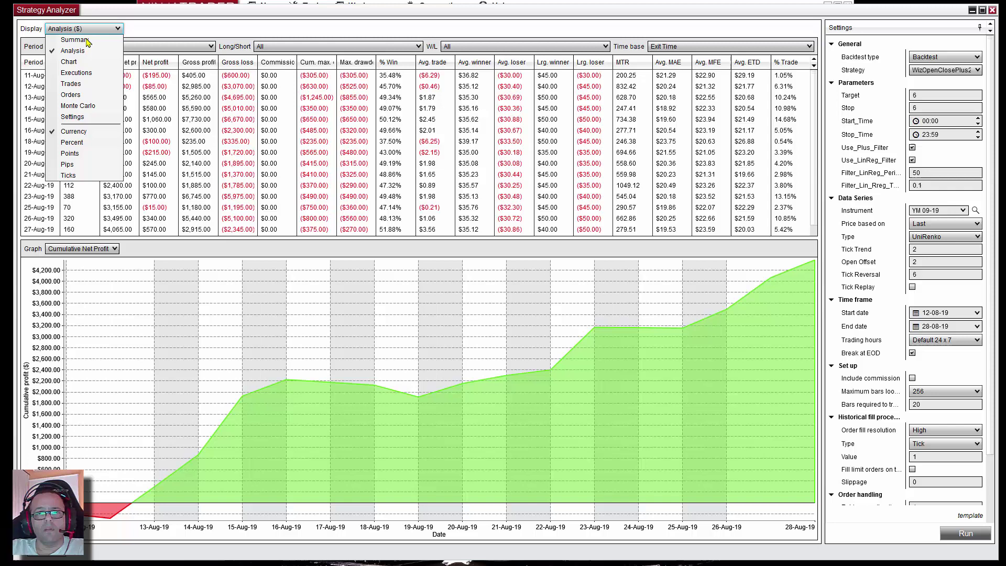
pyautogui.click(69, 61)
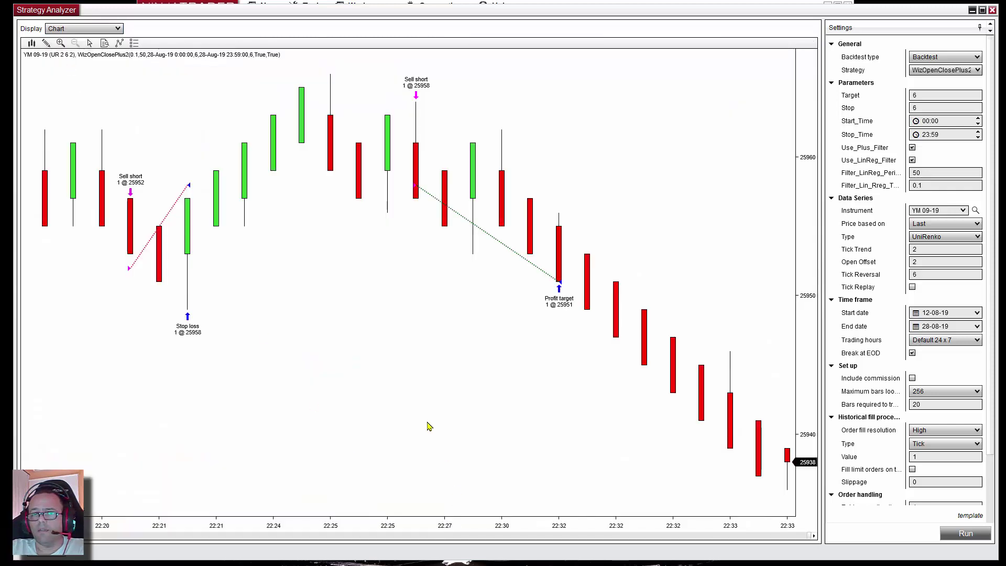
pyautogui.moveTo(388, 522); pyautogui.dragTo(477, 530)
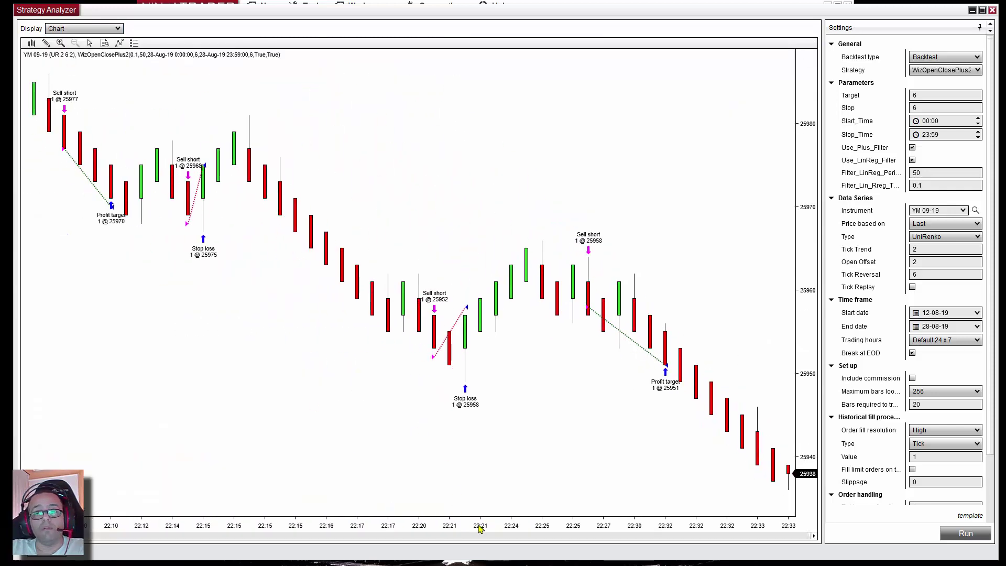
pyautogui.moveTo(566, 426); pyautogui.dragTo(535, 409)
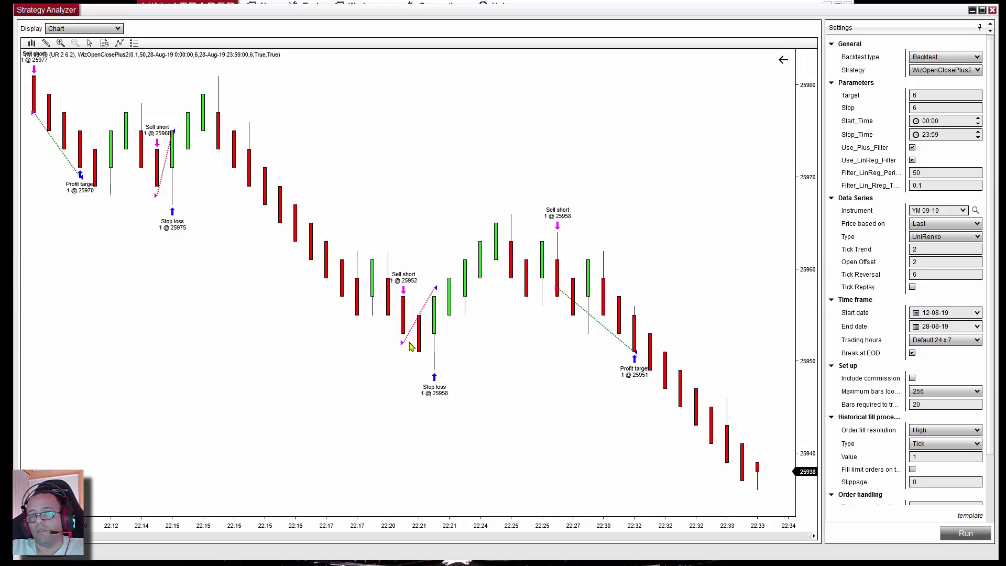
pyautogui.hscroll(-5, 302, 308)
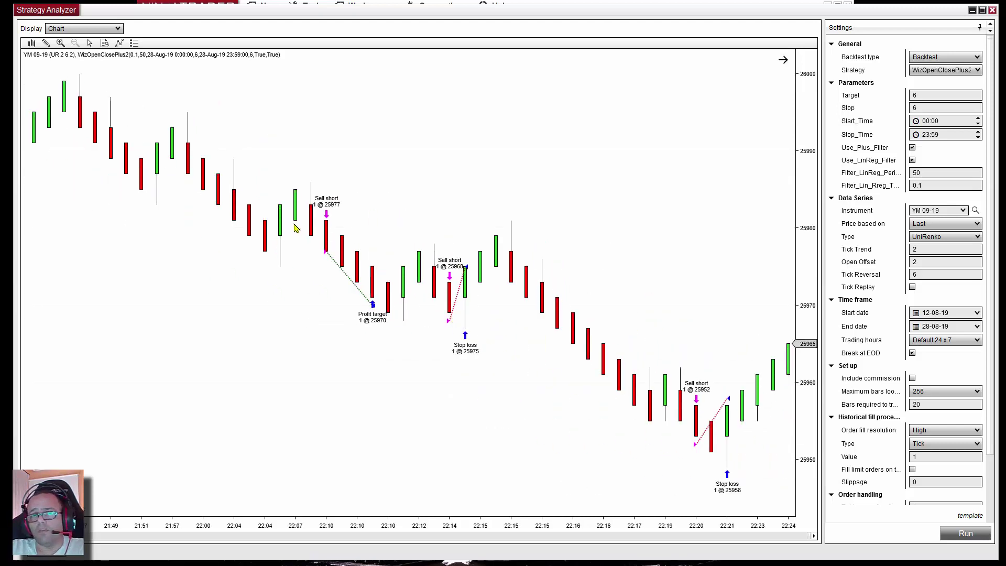
pyautogui.hscroll(-10, 346, 283)
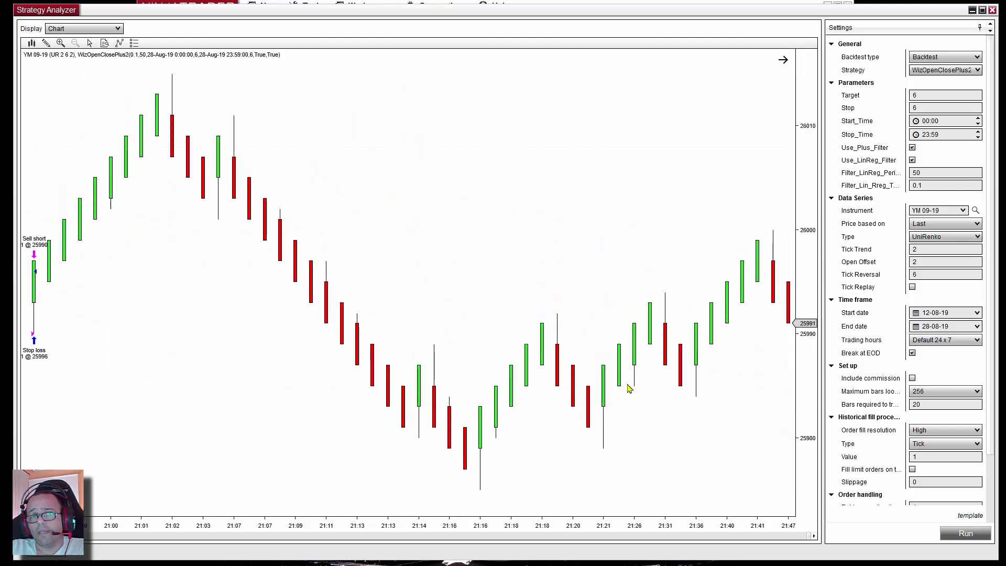
pyautogui.hscroll(-5, 403, 538)
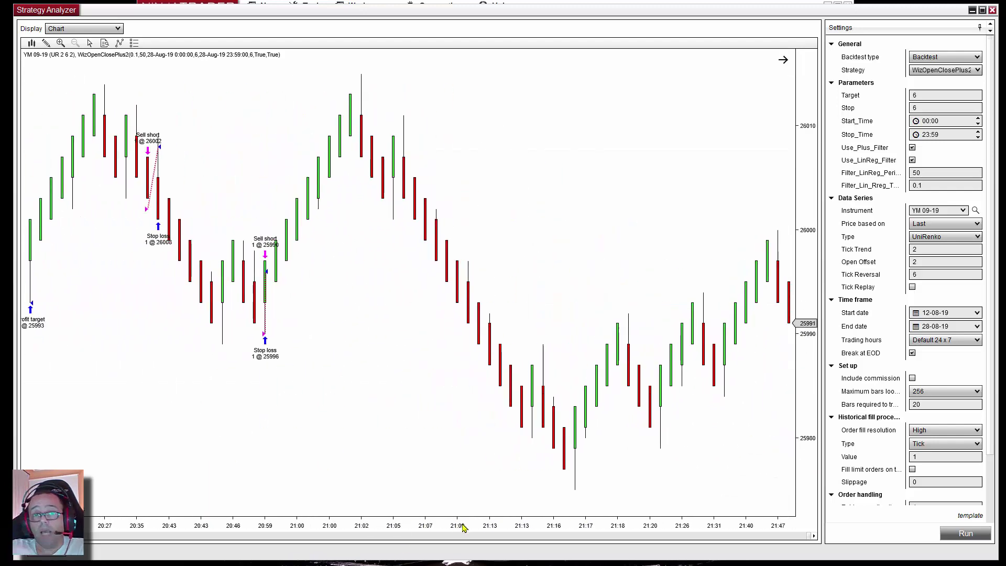
pyautogui.hscroll(-8, 327, 459)
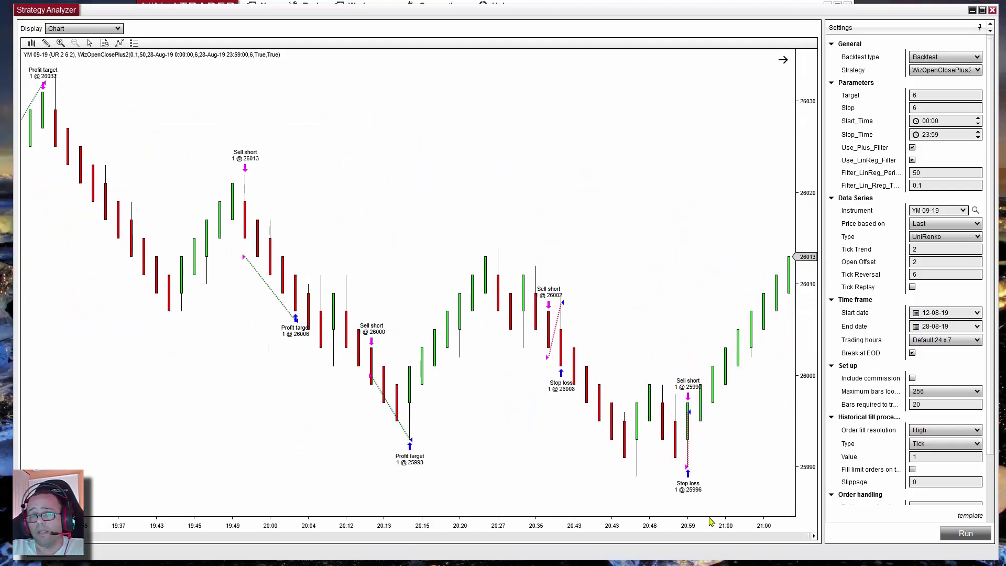
pyautogui.moveTo(710, 522); pyautogui.dragTo(561, 372)
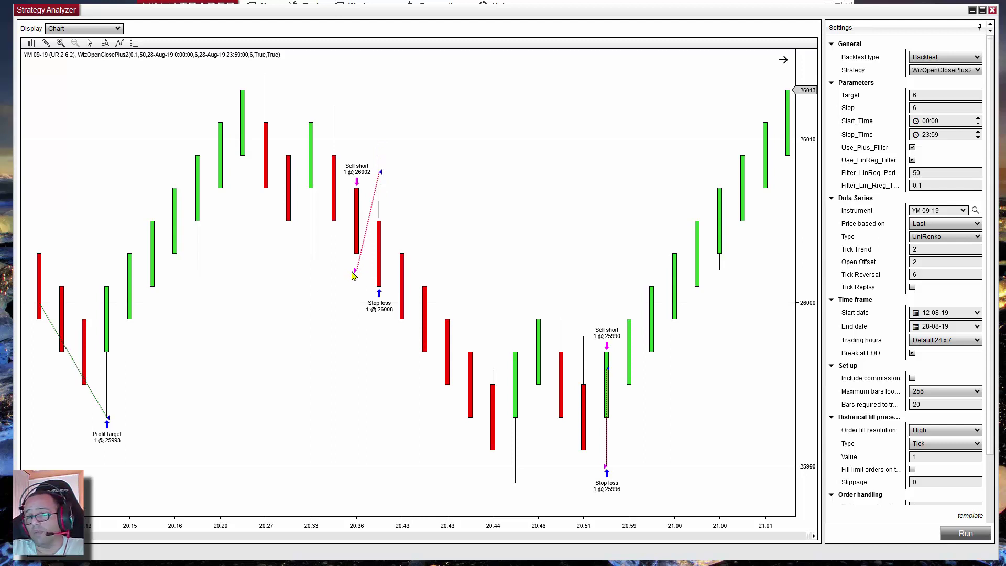
pyautogui.moveTo(409, 411); pyautogui.dragTo(467, 426)
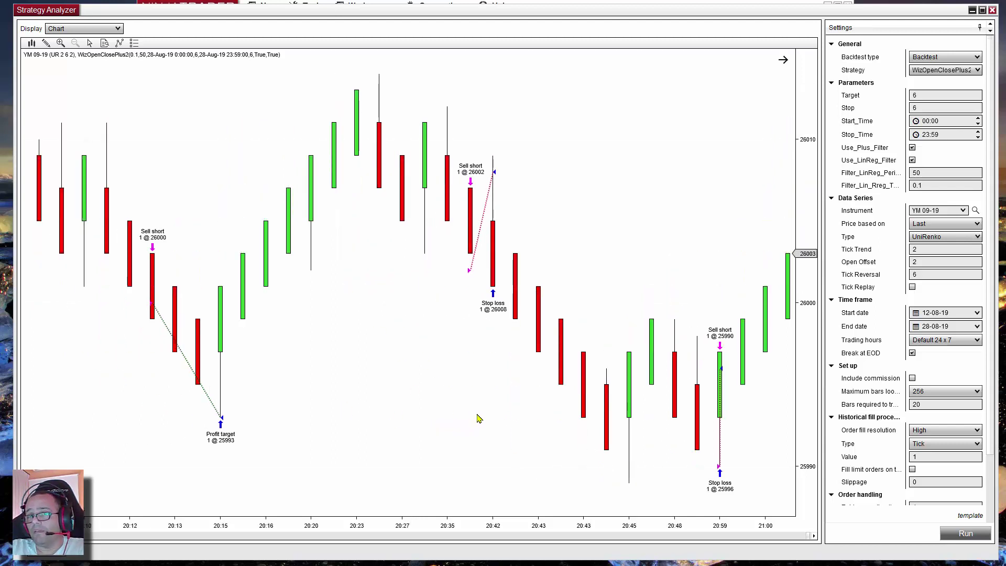
# Step: Set the Stop parameter to 10, rerun the backtest and display the results as Analysis
pyautogui.click(922, 108)
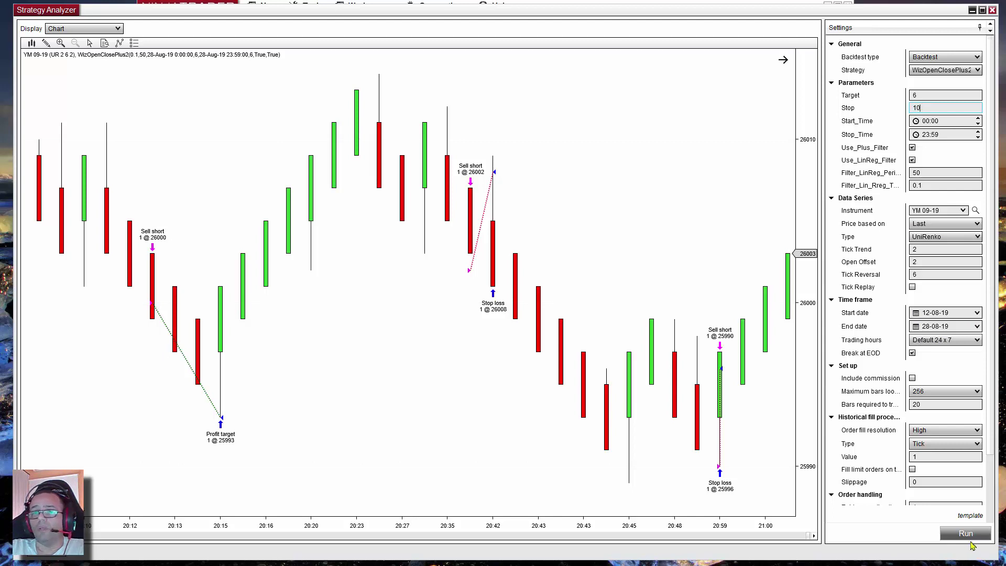
pyautogui.click(959, 534)
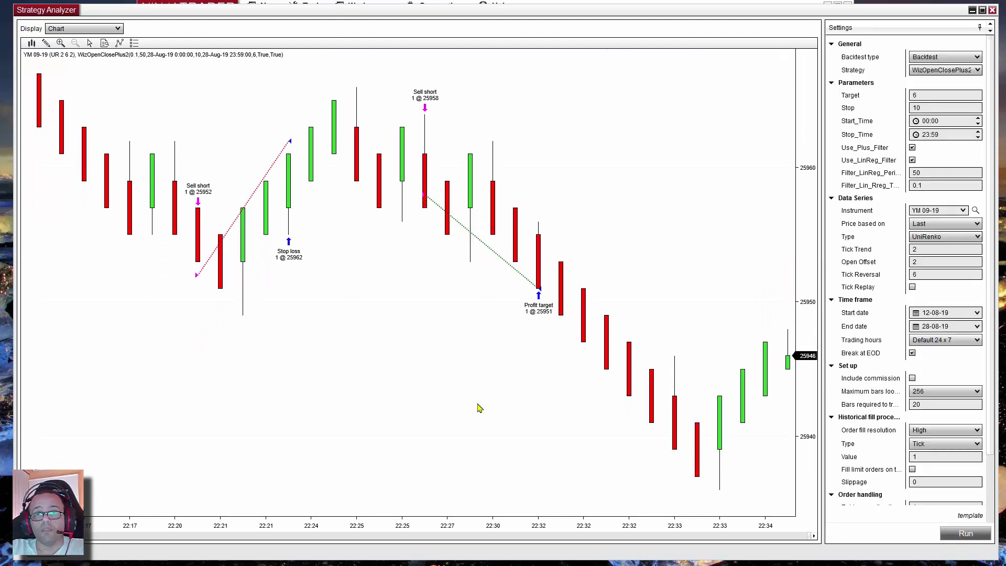
pyautogui.click(75, 30)
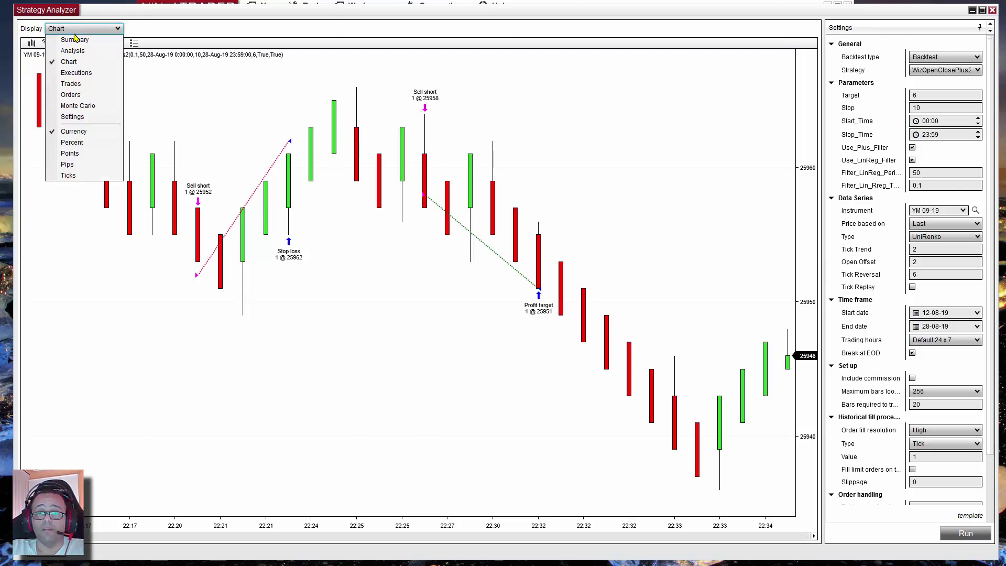
pyautogui.click(76, 50)
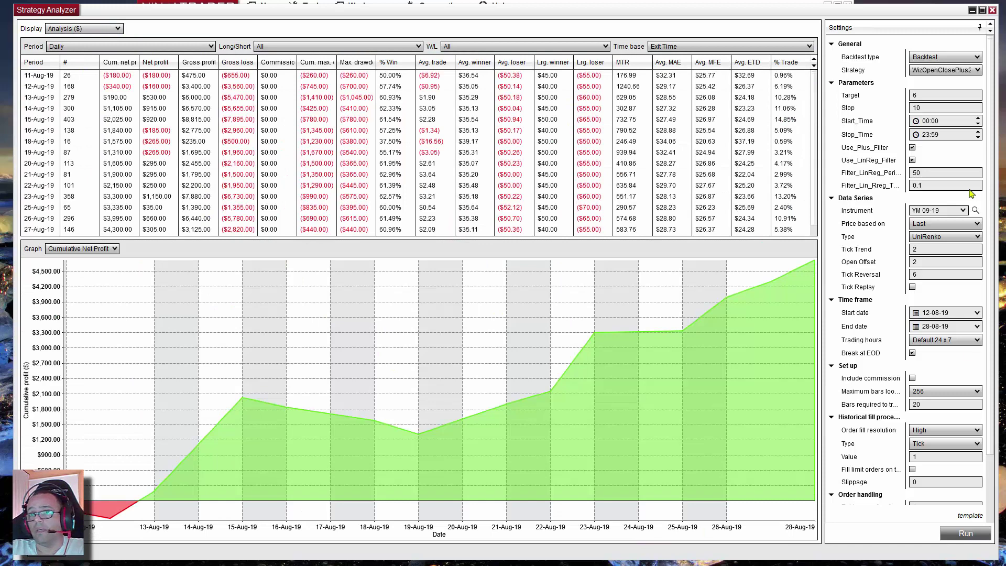
# Step: Set the Stop parameter to 15 and rerun the backtest
pyautogui.doubleClick(932, 106)
pyautogui.write('15')
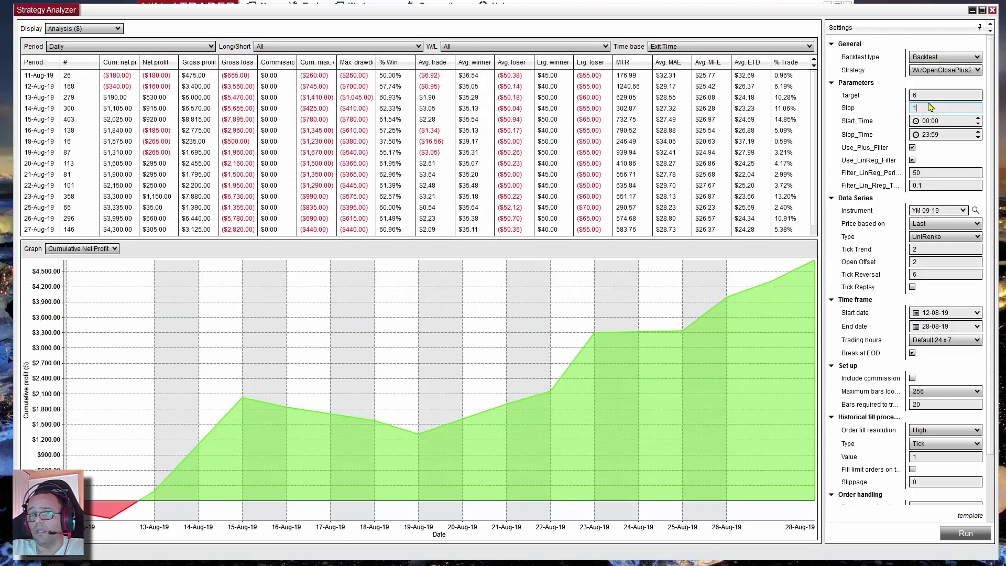
pyautogui.click(963, 532)
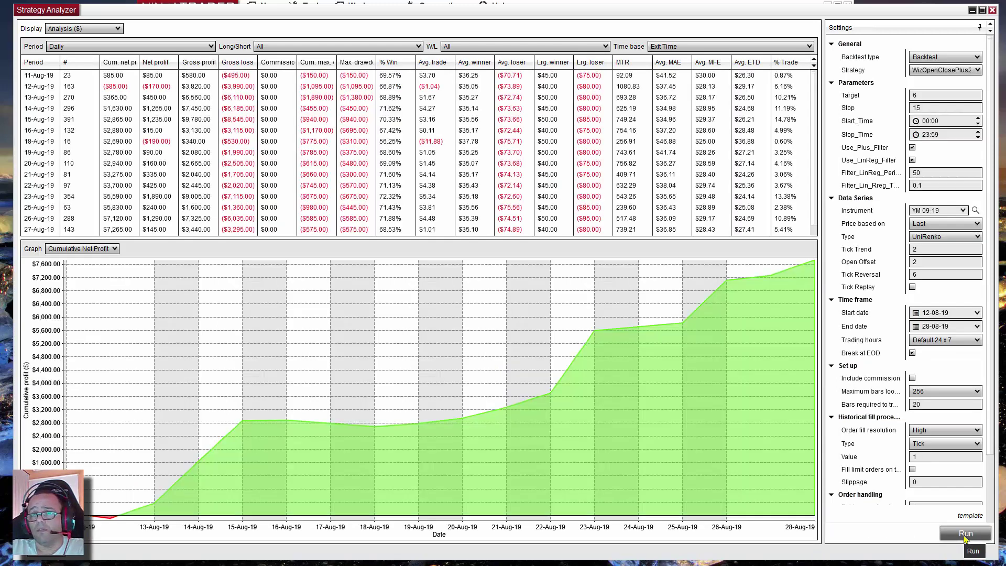
# Step: Set the Target parameter to 8 and rerun the backtest
pyautogui.click(930, 95)
pyautogui.write('8')
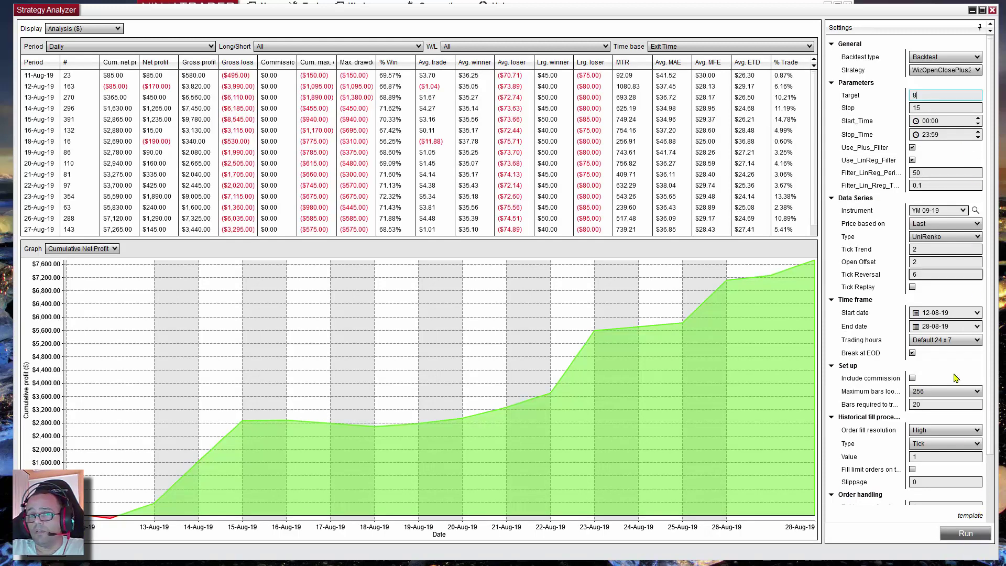
pyautogui.click(962, 533)
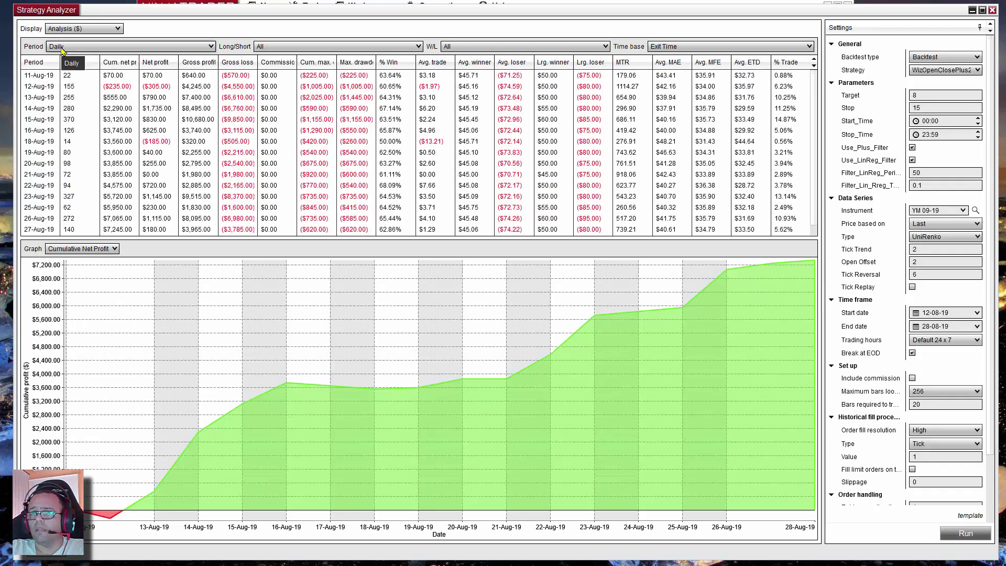
# Step: Graph the Net Profit by Hour of day, using Entry Time as the time base
pyautogui.click(62, 250)
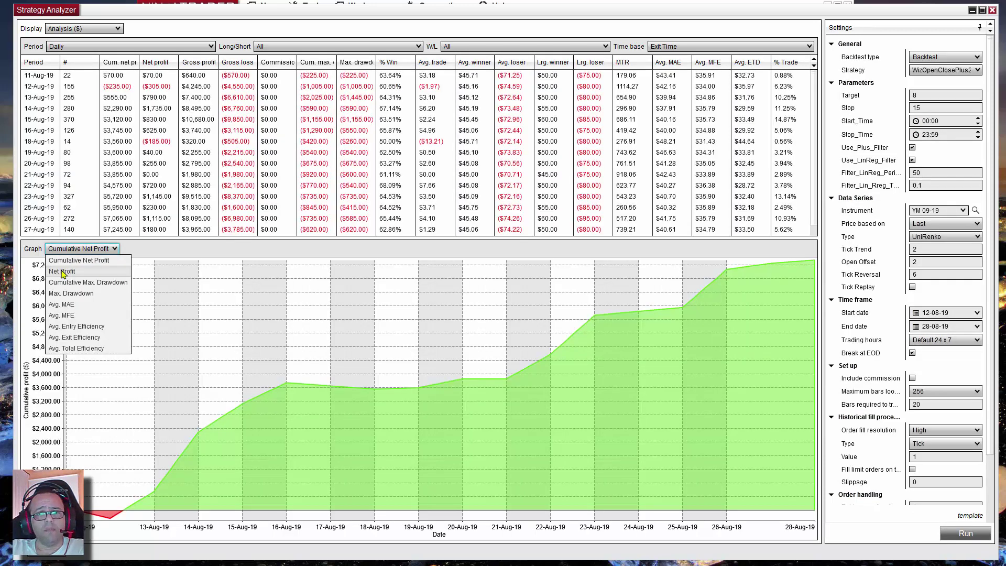
pyautogui.click(62, 272)
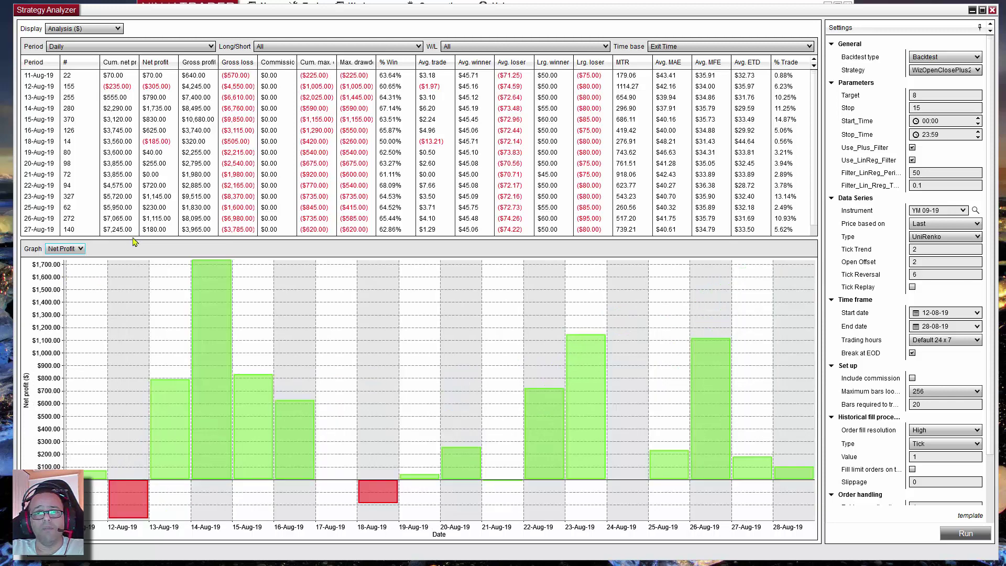
pyautogui.click(108, 47)
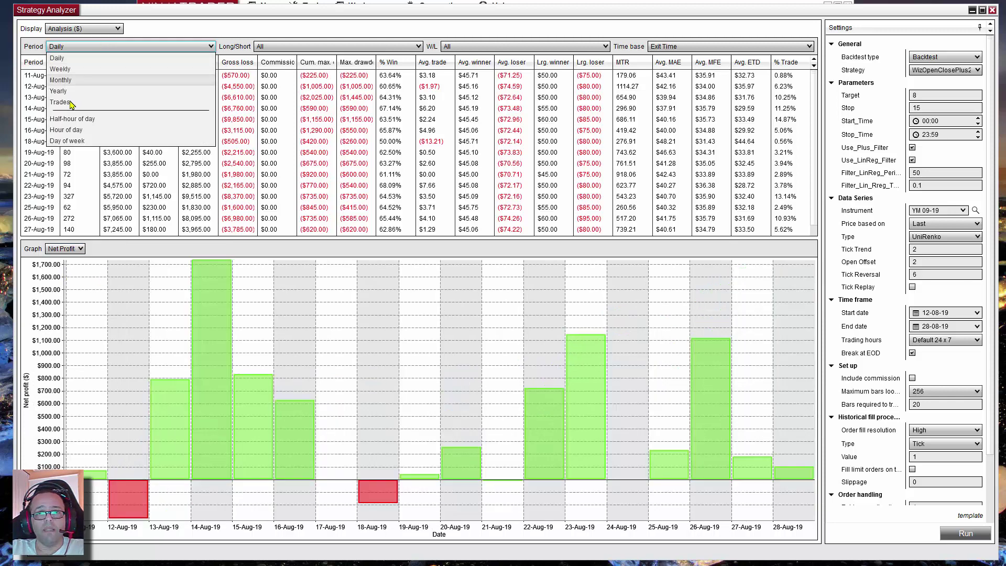
pyautogui.click(61, 131)
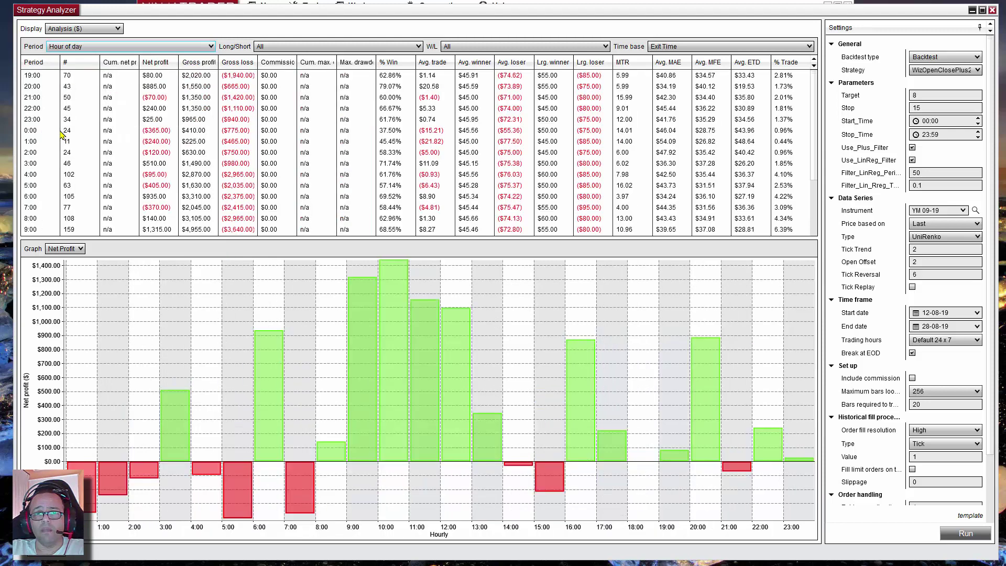
pyautogui.click(680, 47)
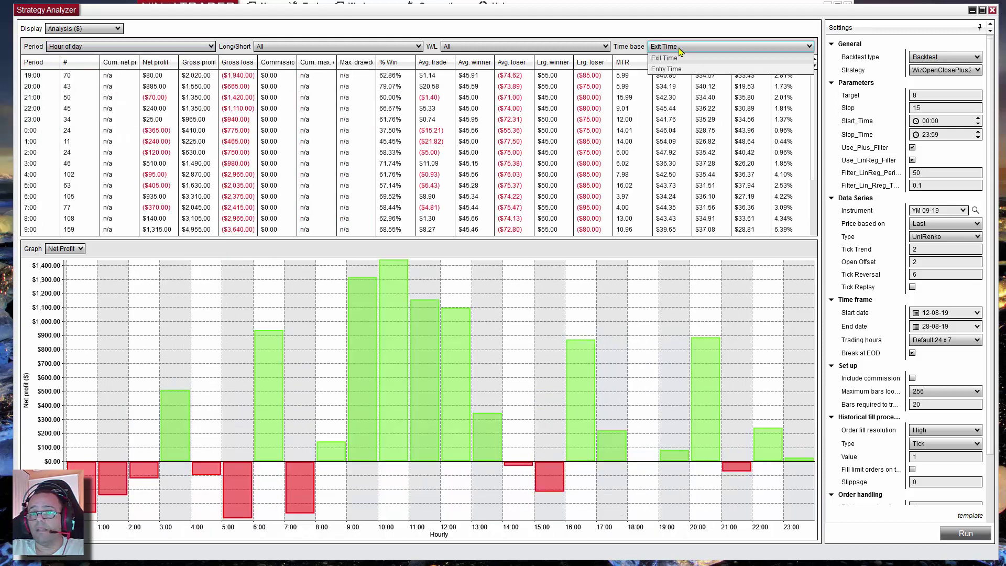
pyautogui.click(666, 69)
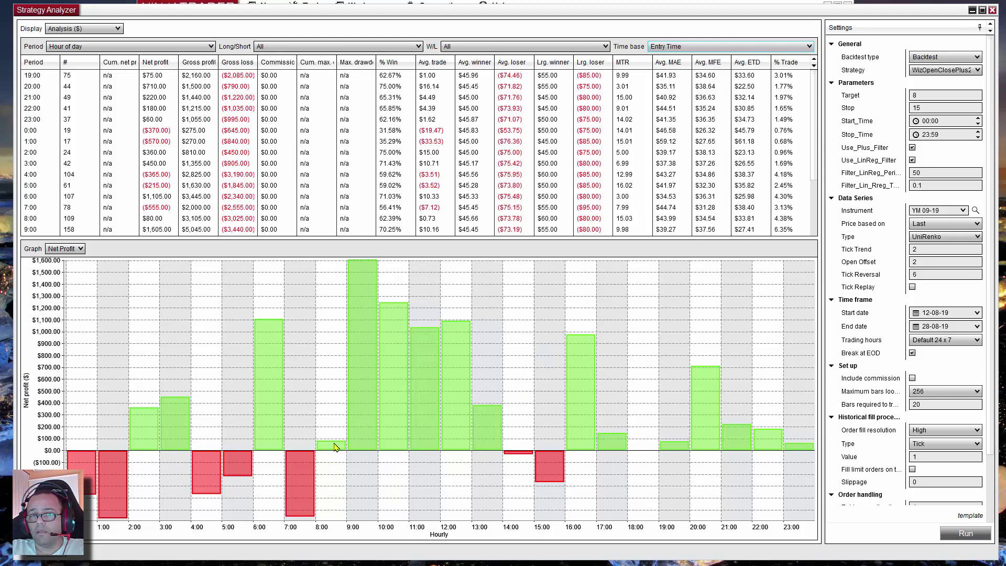
pyautogui.moveTo(508, 441)
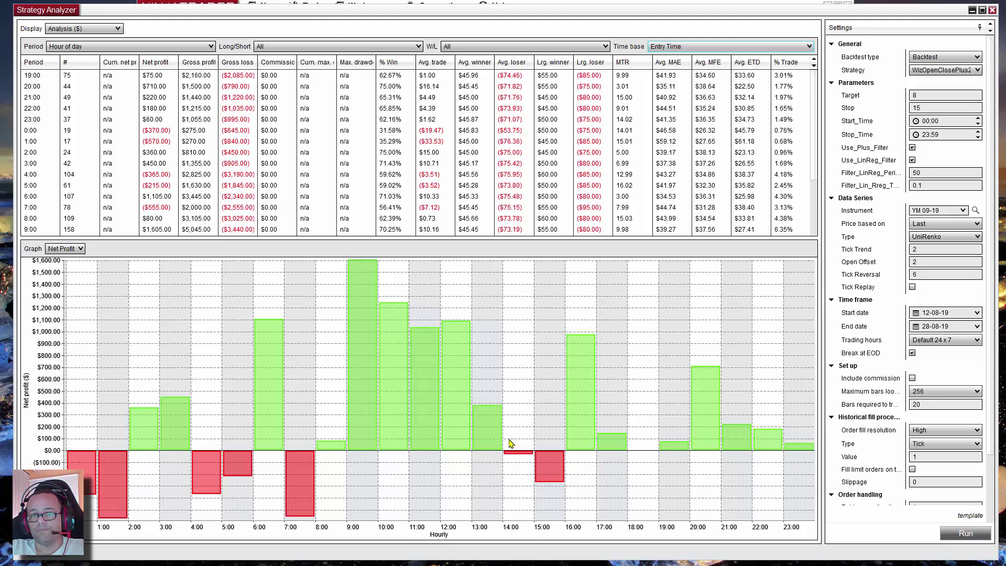
# Step: Limit trading to a Start_Time of 08:00 and a Stop_Time of 12:45, and rerun the backtest
pyautogui.click(929, 123)
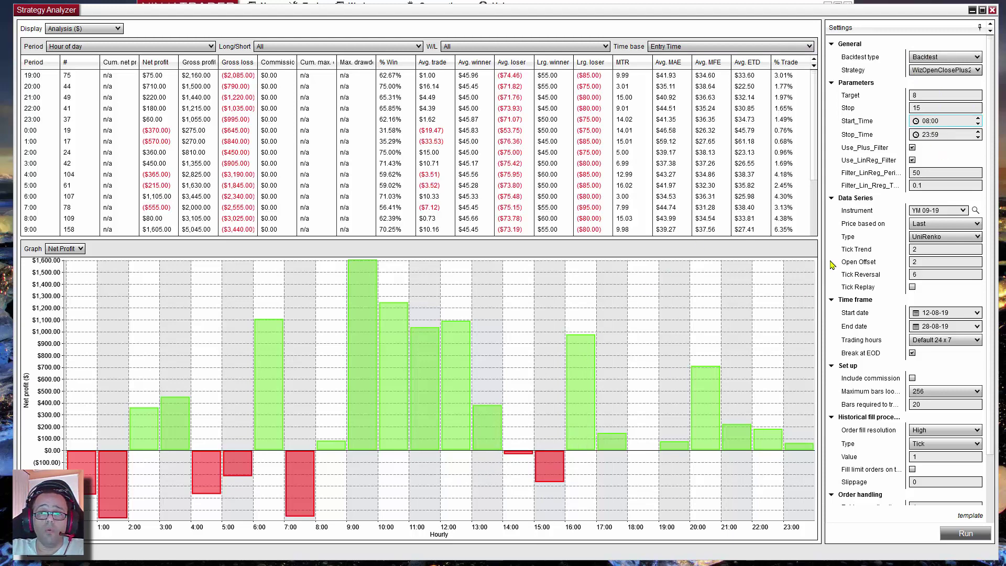
pyautogui.click(945, 135)
pyautogui.doubleClick(945, 135)
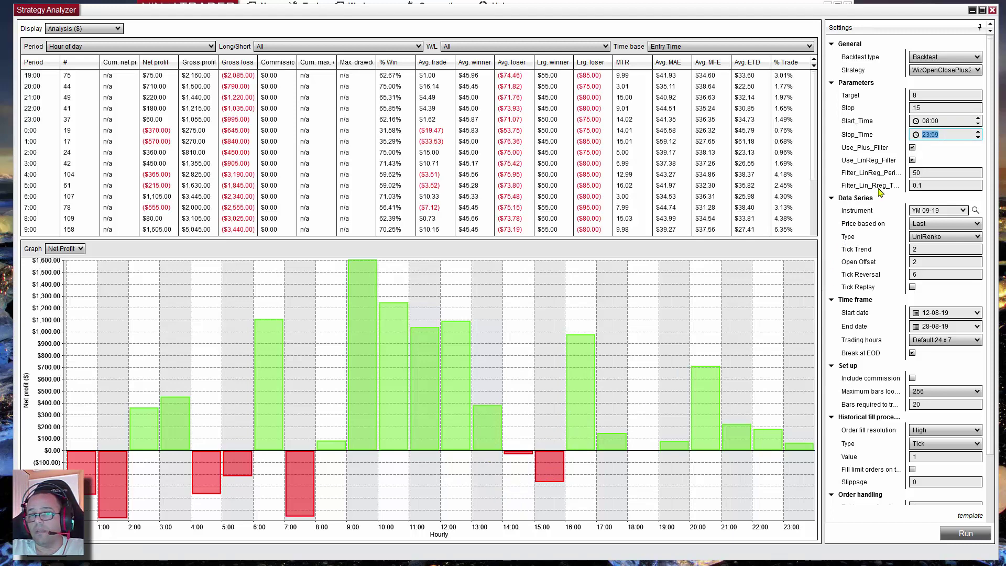
pyautogui.write('12:')
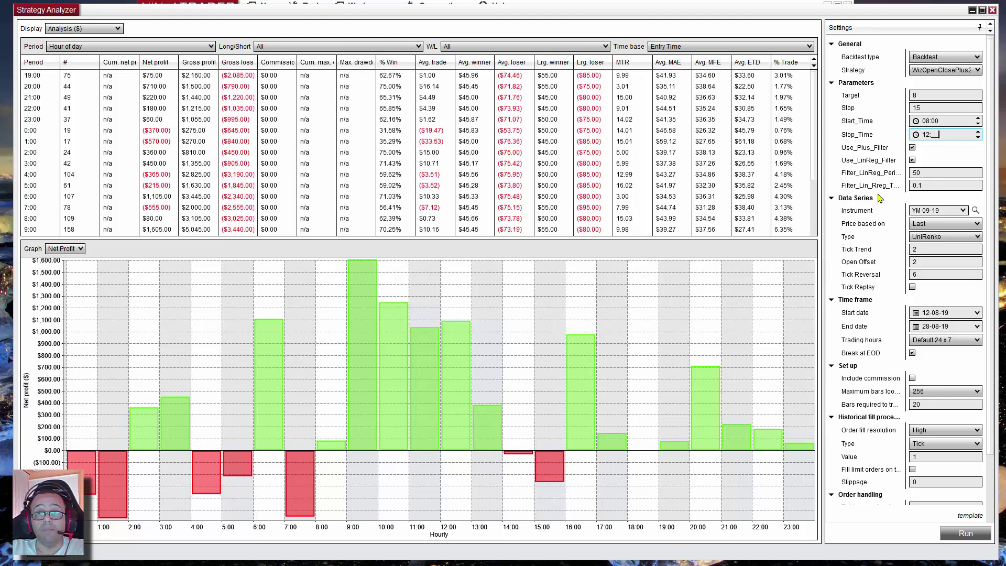
pyautogui.write('45')
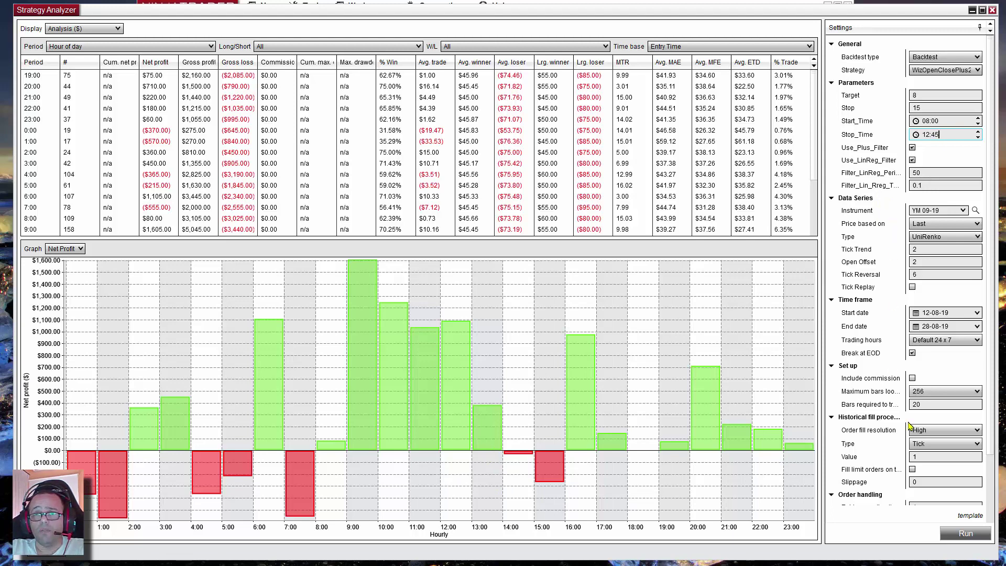
pyautogui.click(960, 533)
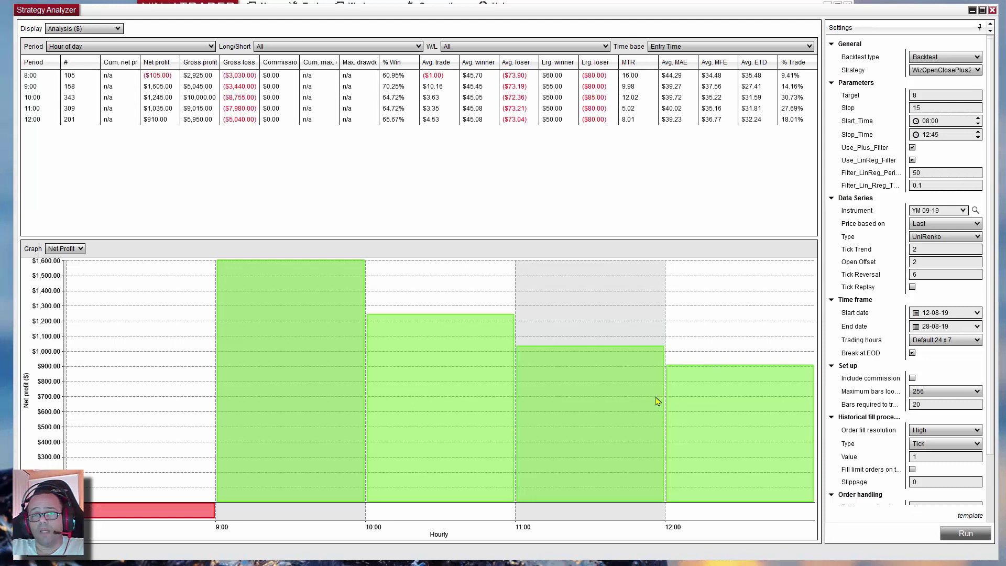
# Step: Switch the analysis period to Daily and graph the Cumulative Net Profit
pyautogui.click(58, 249)
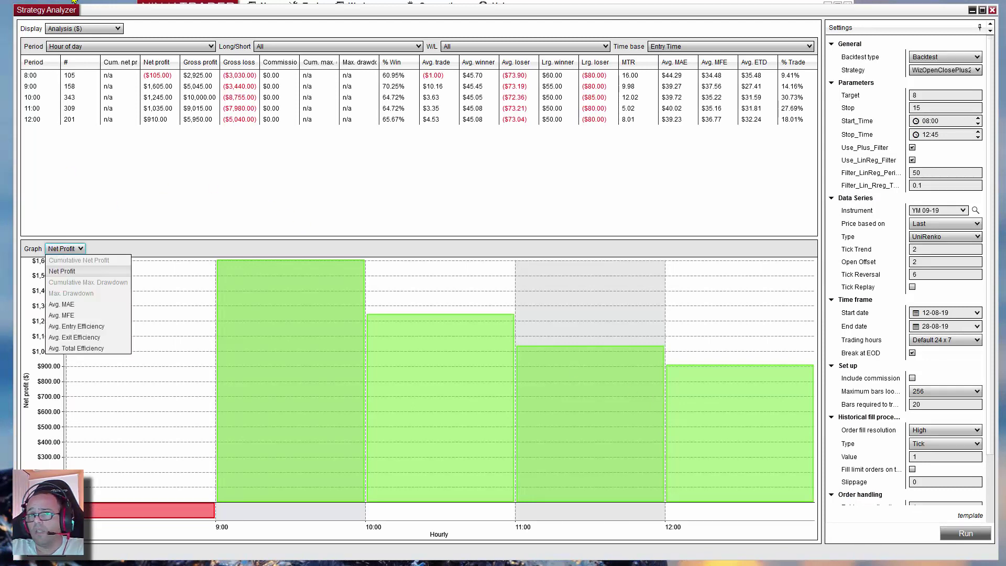
pyautogui.click(74, 48)
pyautogui.click(74, 49)
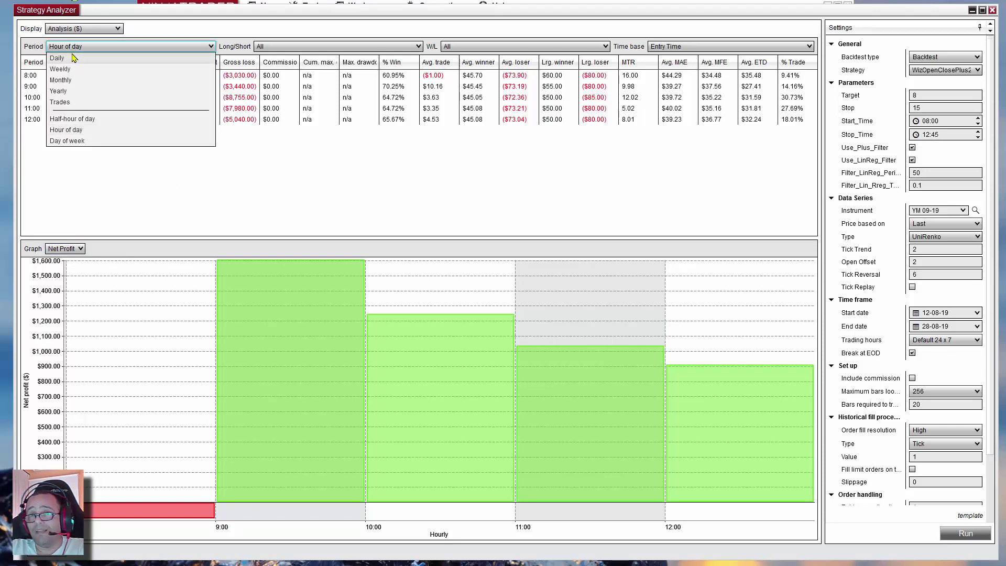
pyautogui.click(58, 59)
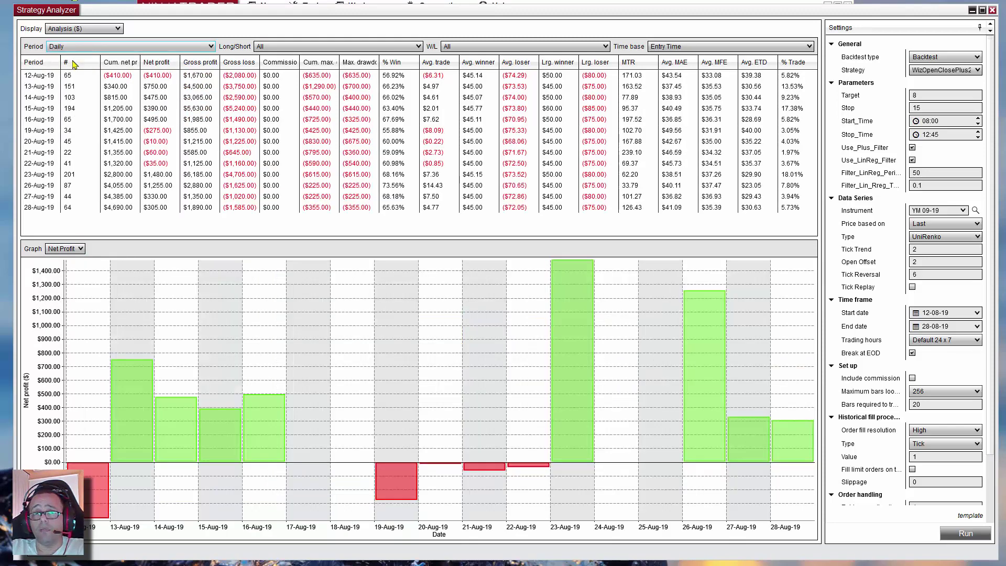
pyautogui.click(64, 249)
pyautogui.click(73, 260)
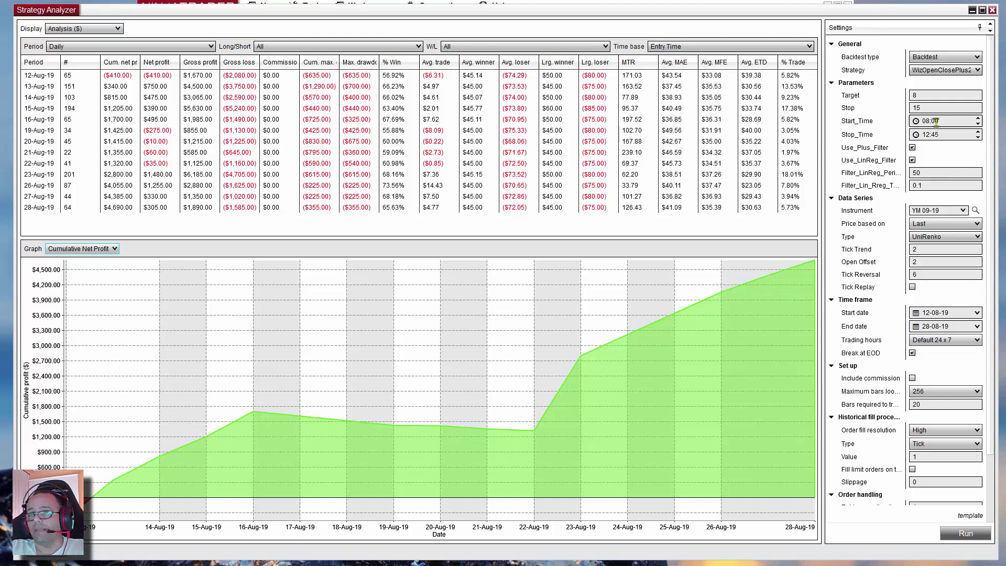
# Step: Extend trading to the full day with a Start_Time of 00:00 and a Stop_Time of 23:59
pyautogui.click(955, 122)
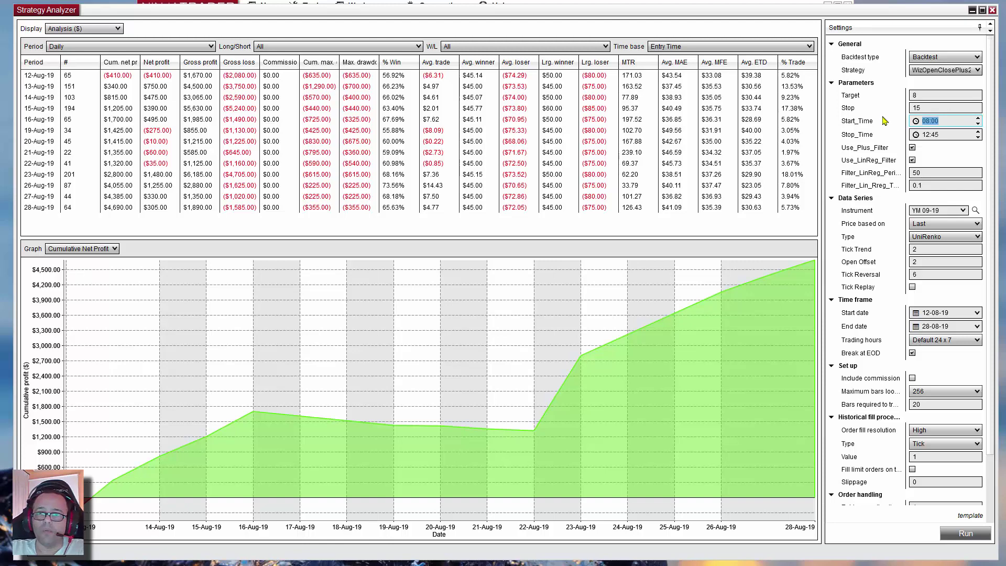
pyautogui.write('0')
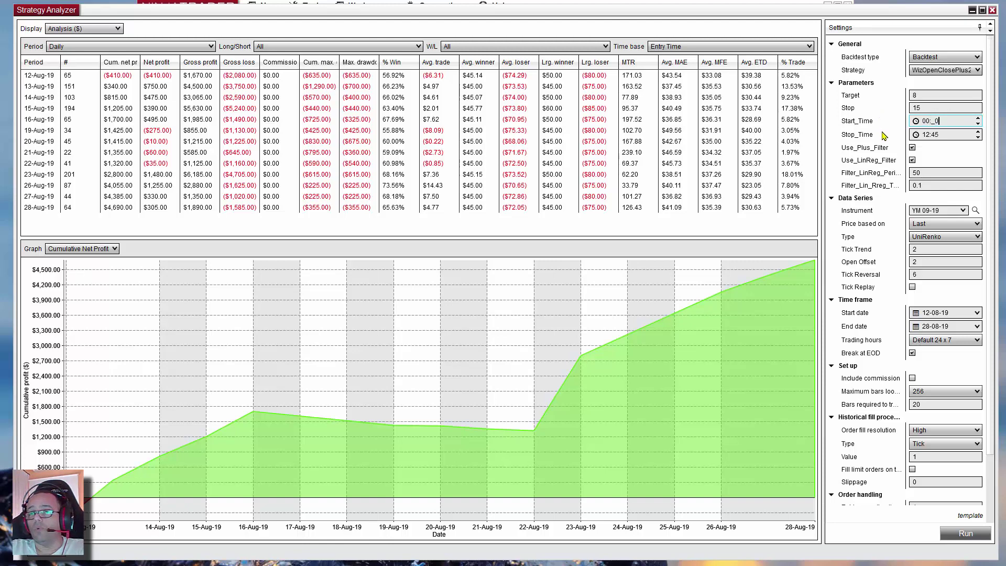
pyautogui.write('0')
pyautogui.press('Tab')
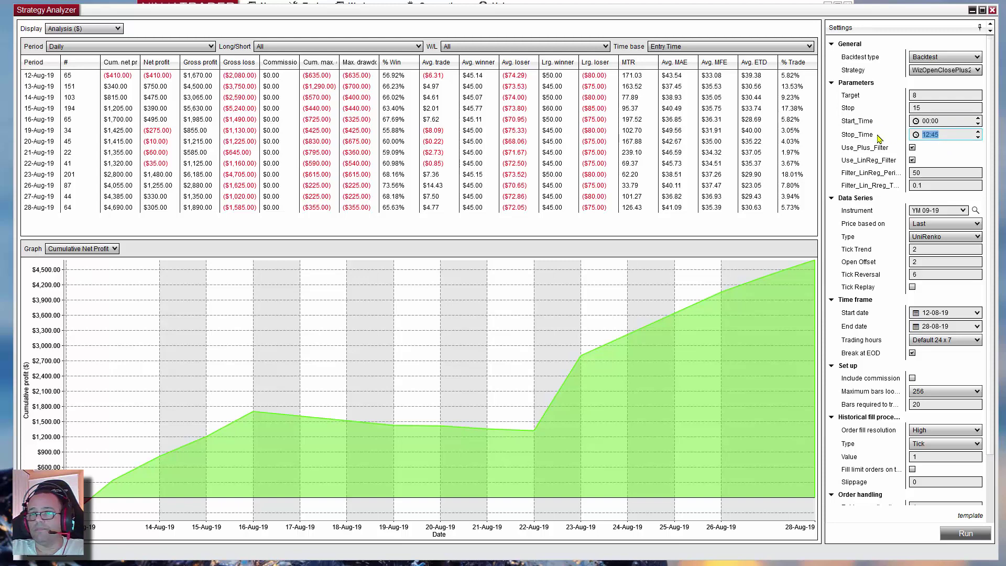
pyautogui.write('23:')
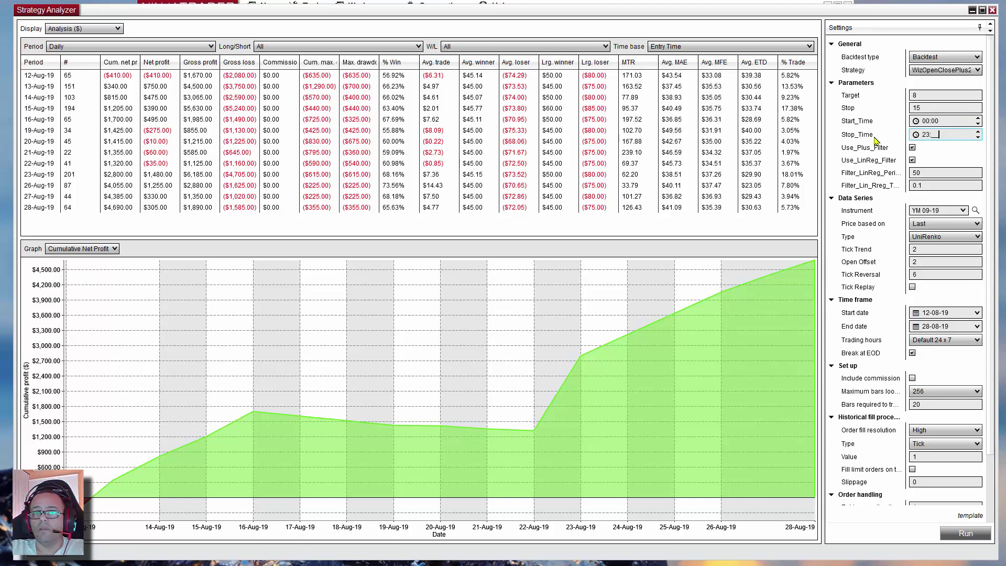
pyautogui.write('59')
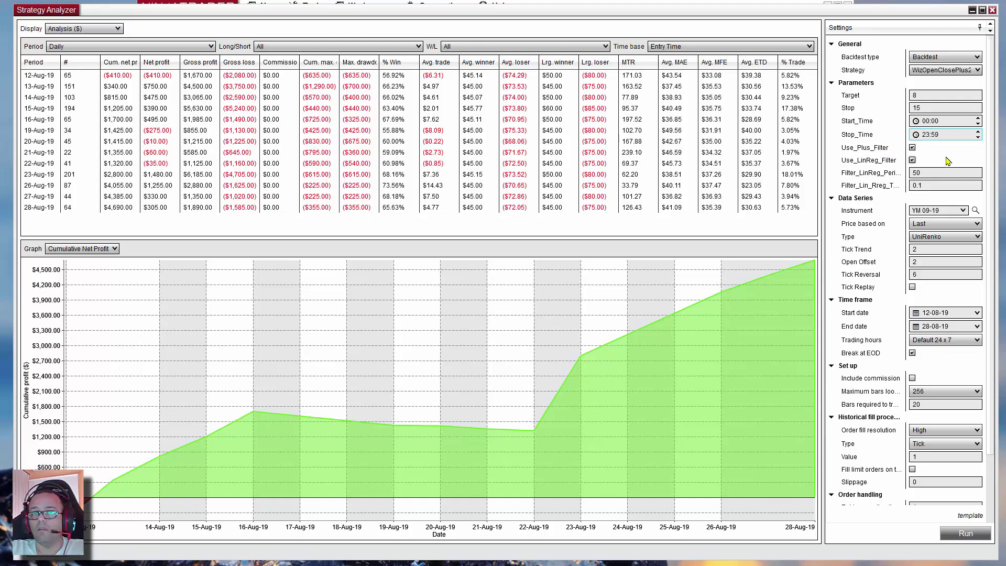
# Step: Change the backtest type to Optimization and set the Target range from a minimum of 5 to a maximum of 20
pyautogui.click(947, 58)
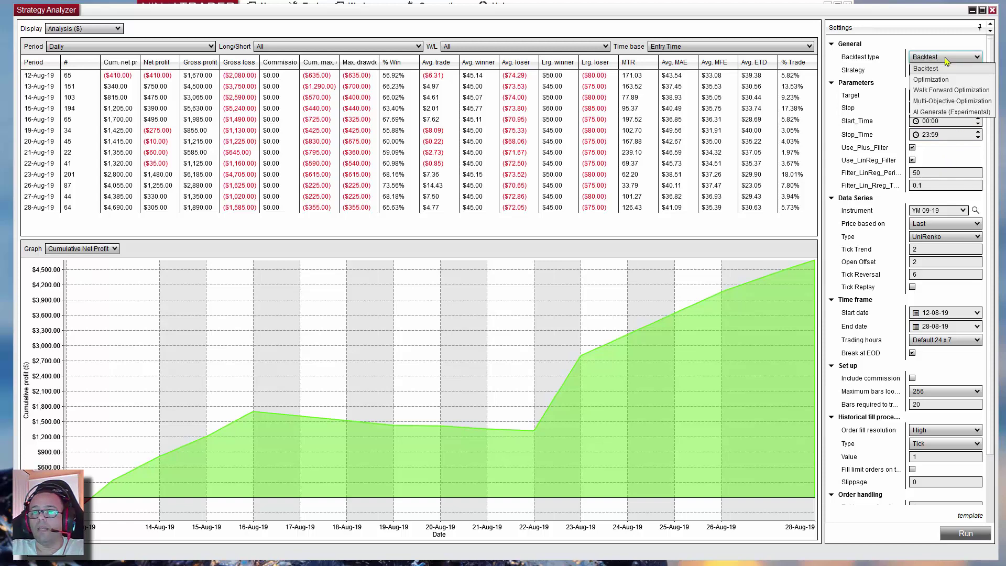
pyautogui.click(931, 80)
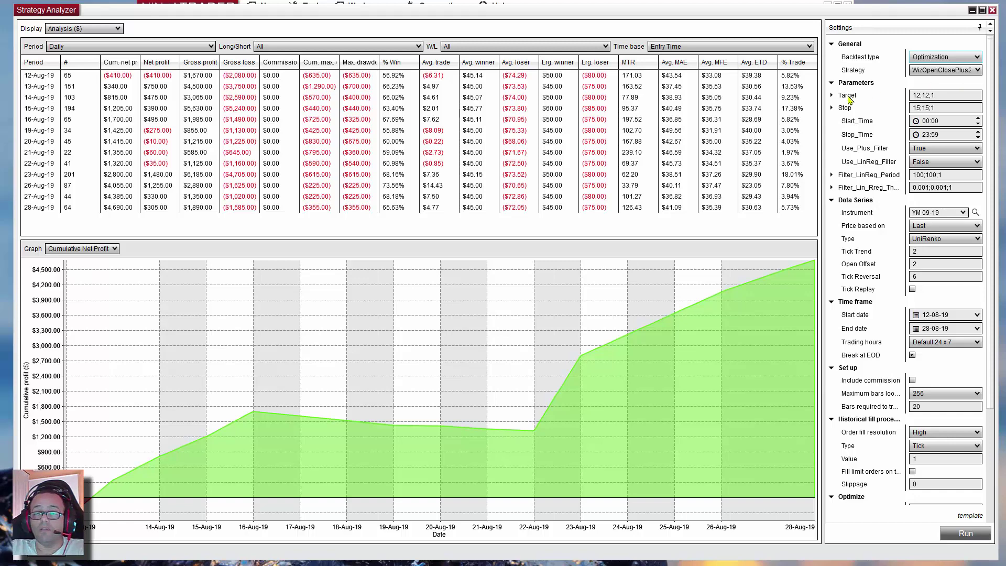
pyautogui.click(832, 95)
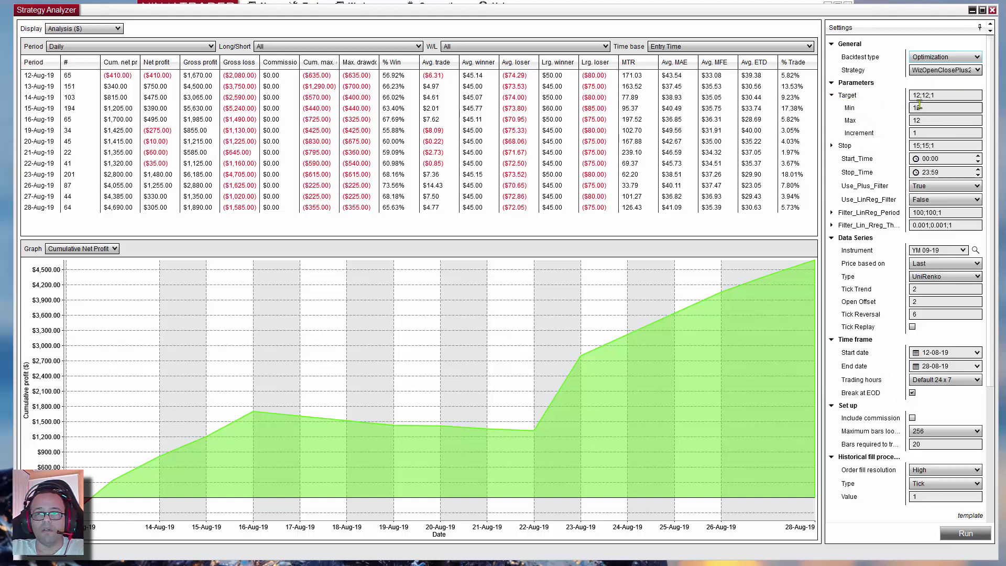
pyautogui.click(893, 106)
pyautogui.write('5')
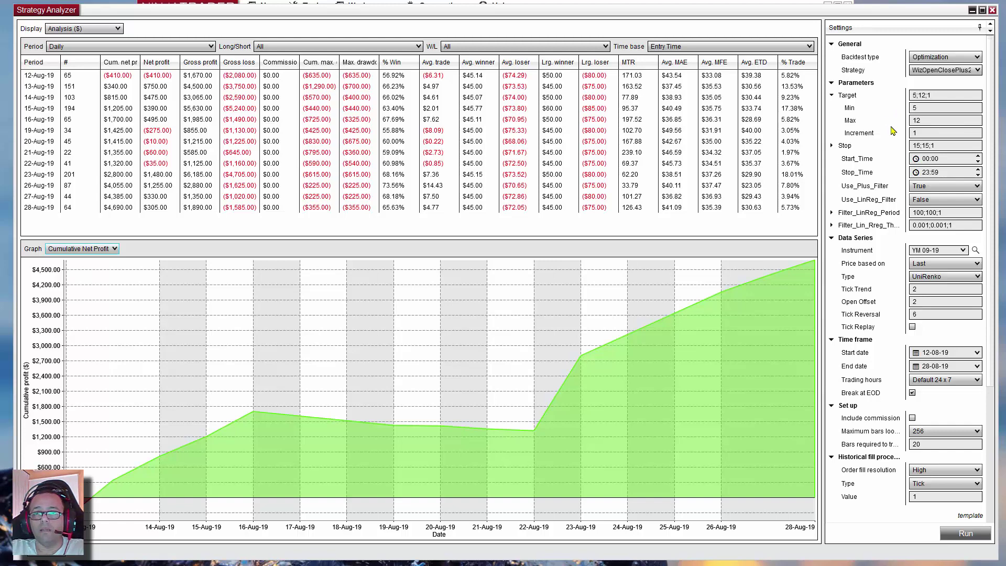
pyautogui.click(941, 121)
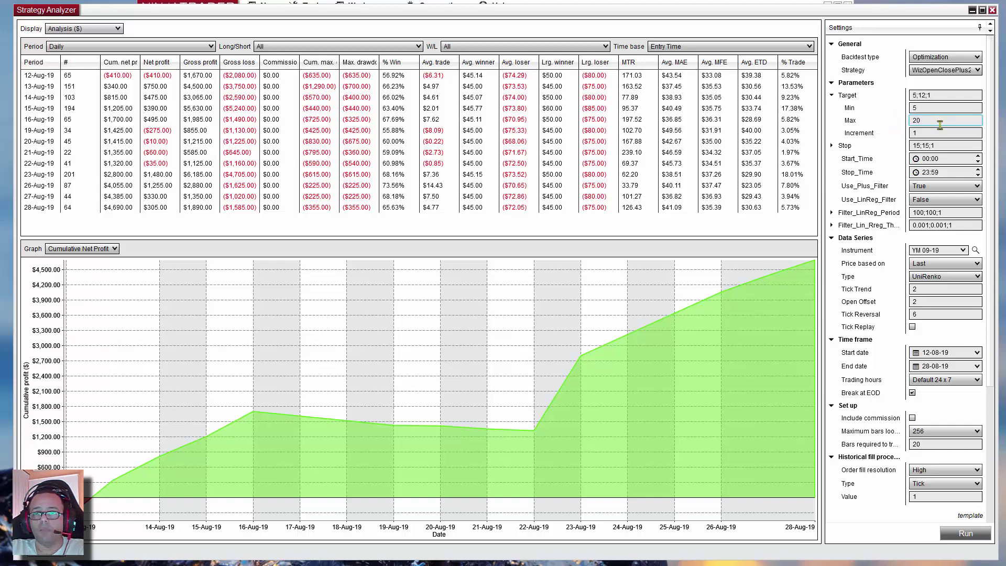
# Step: Set the Stop parameter's optimization range from a minimum of 5 to a maximum of 20
pyautogui.click(832, 146)
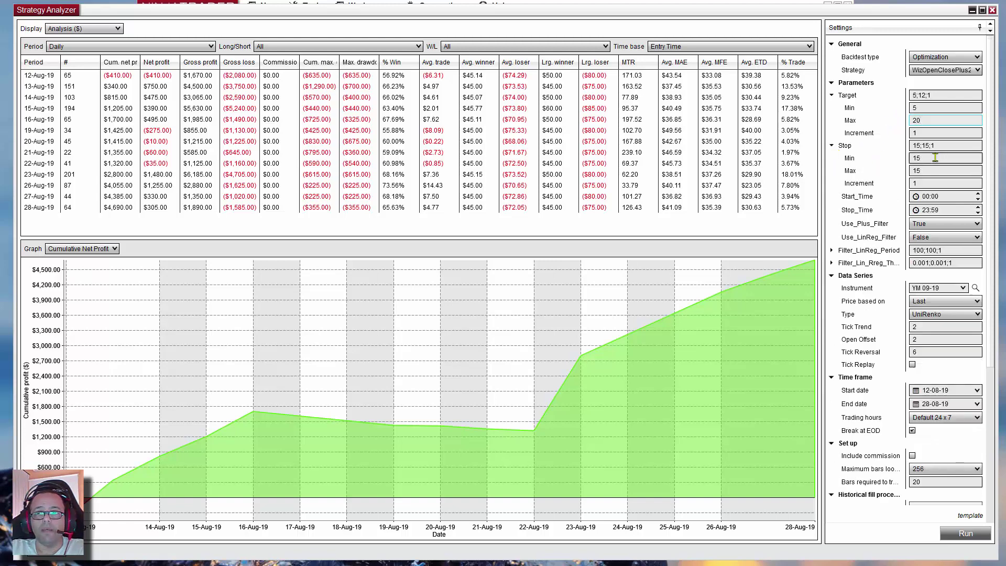
pyautogui.click(936, 158)
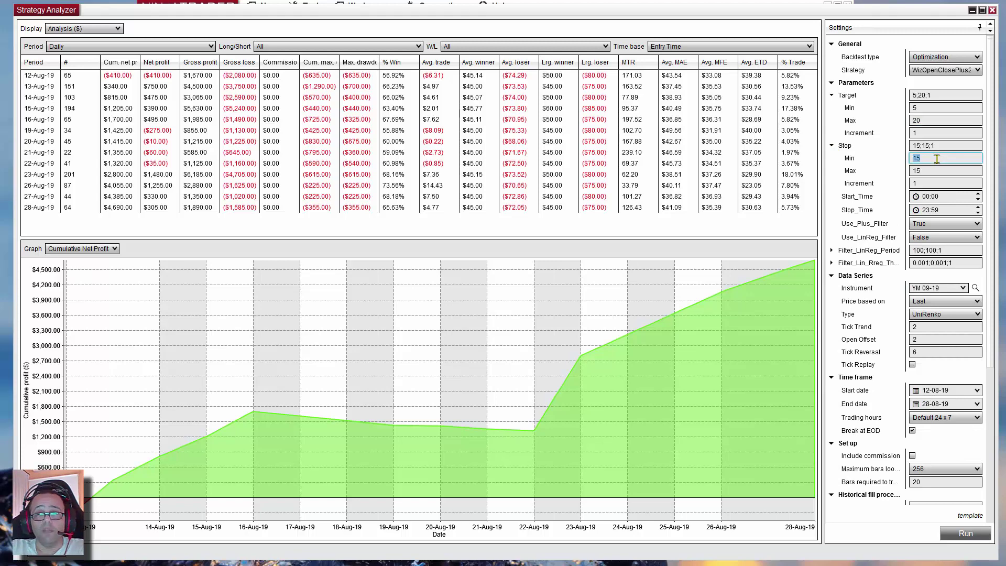
pyautogui.write('5')
pyautogui.click(936, 171)
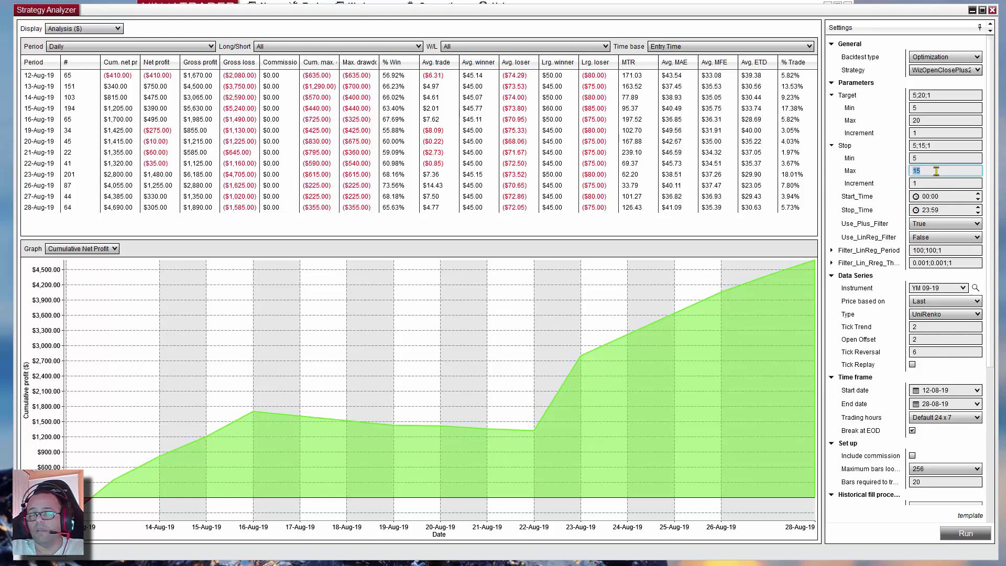
pyautogui.write('20')
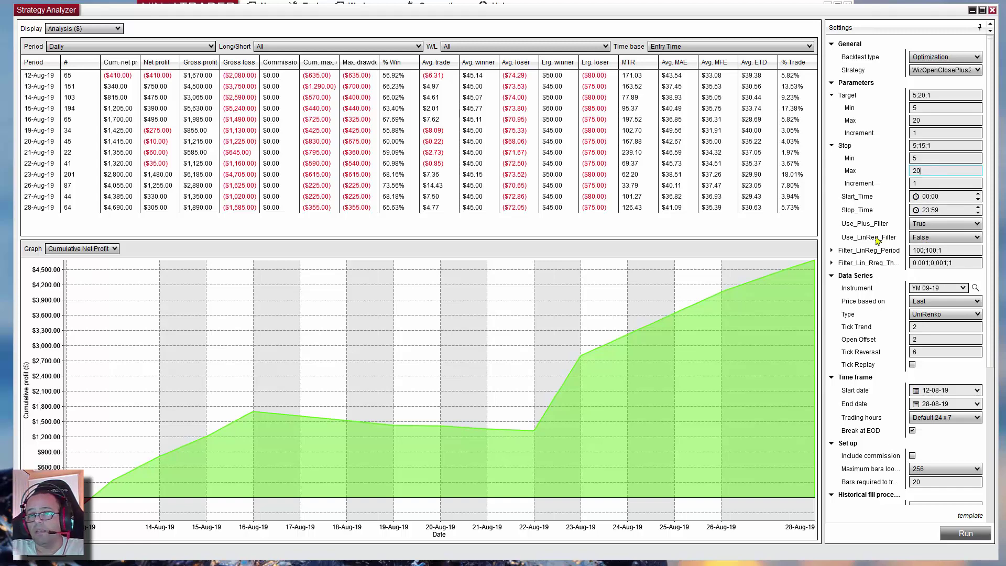
# Step: Set both Use_Plus_Filter and Use_LinReg_Filter to Optimize
pyautogui.click(954, 224)
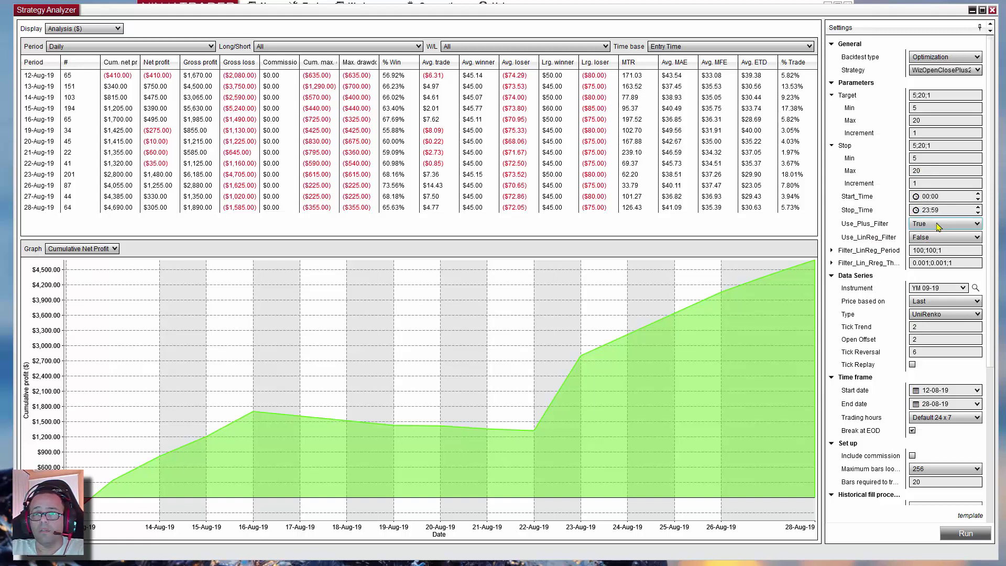
pyautogui.click(977, 224)
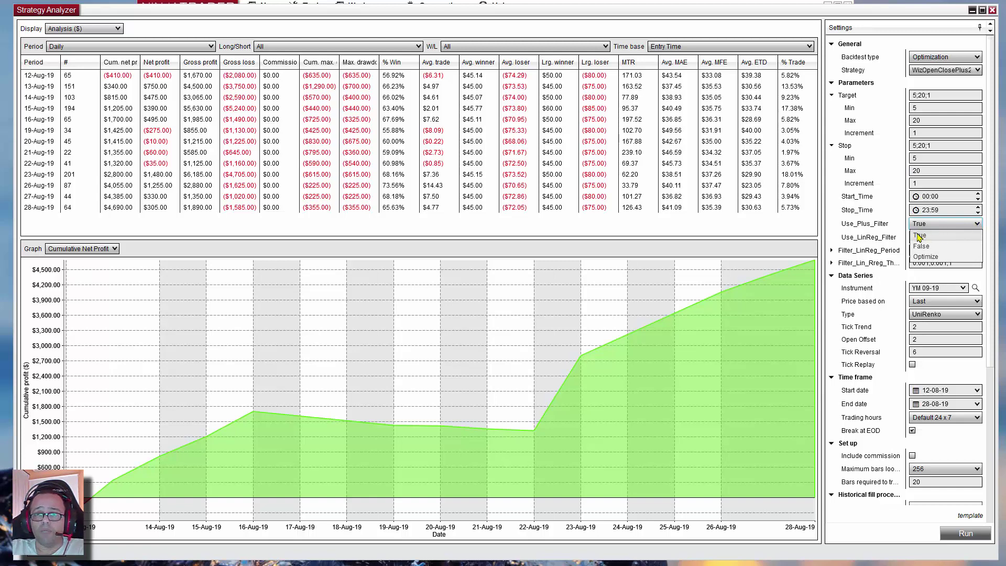
pyautogui.click(924, 257)
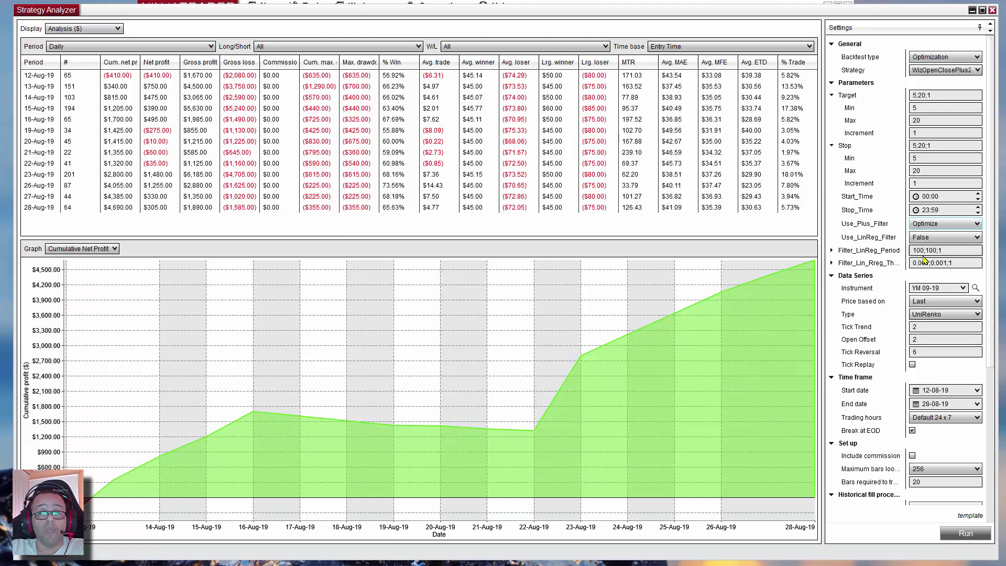
pyautogui.click(978, 238)
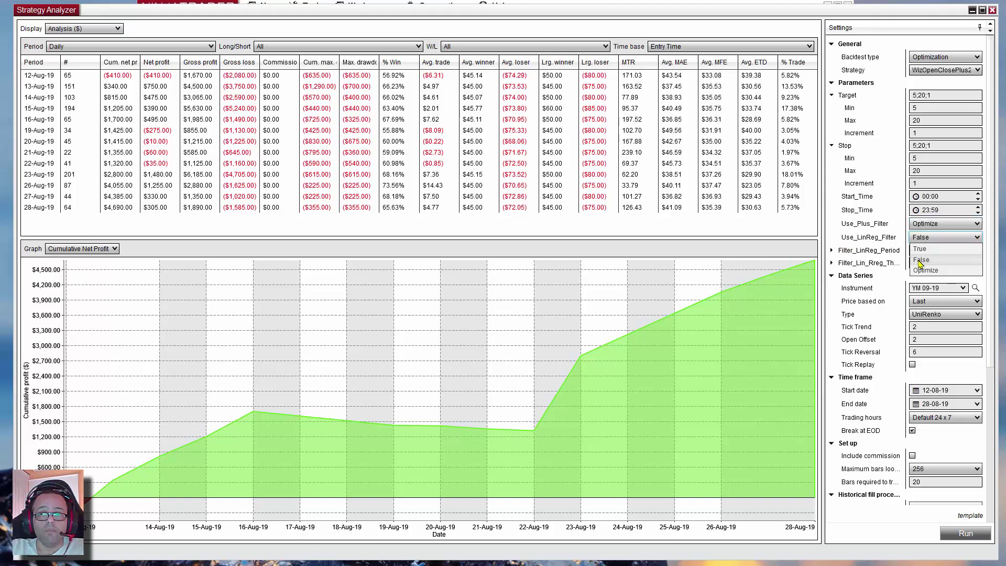
pyautogui.click(933, 271)
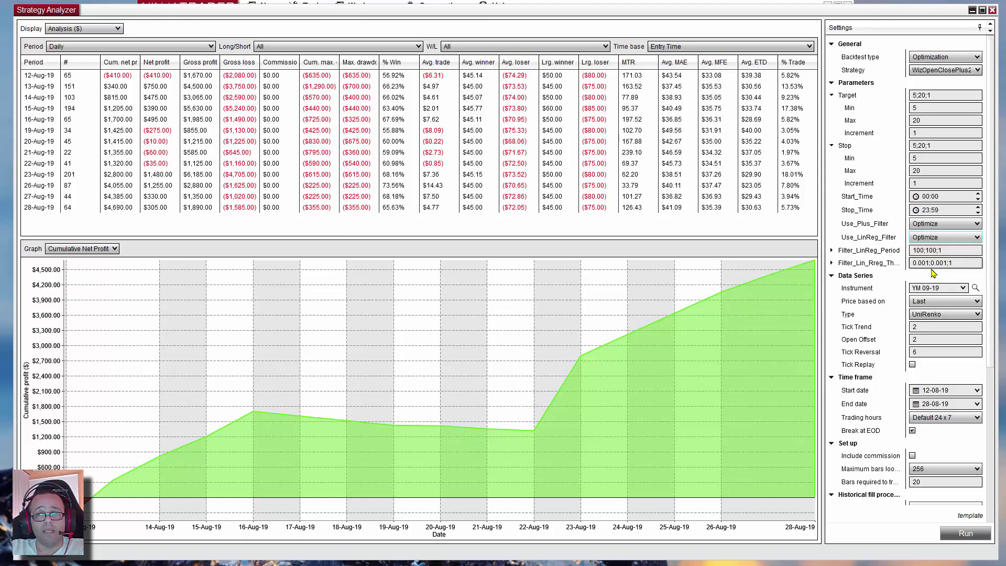
# Step: Set the Filter_LinReg_Period optimization range to a minimum of 40 and a maximum of 80, with an increment of 2
pyautogui.click(832, 251)
pyautogui.click(936, 263)
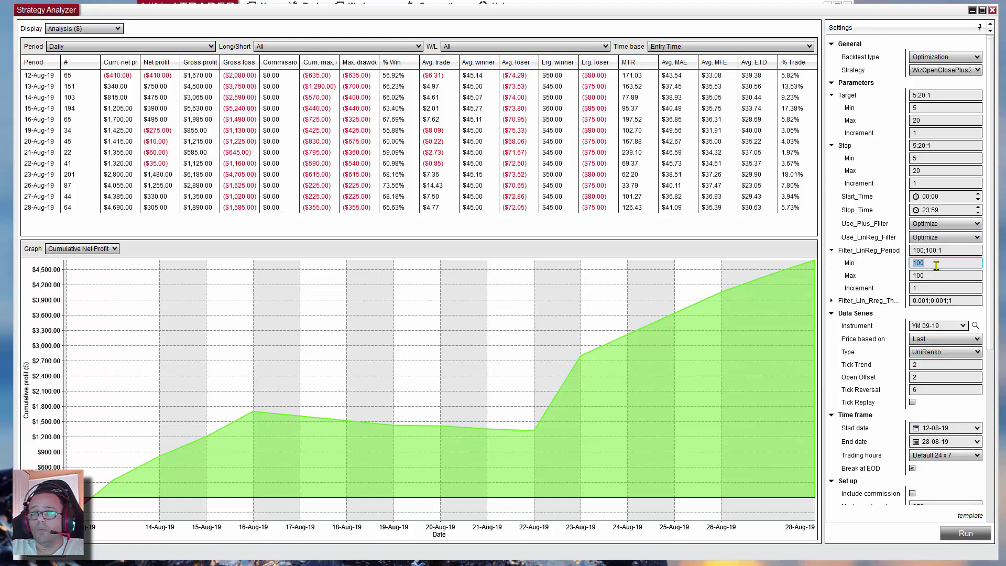
pyautogui.write('40')
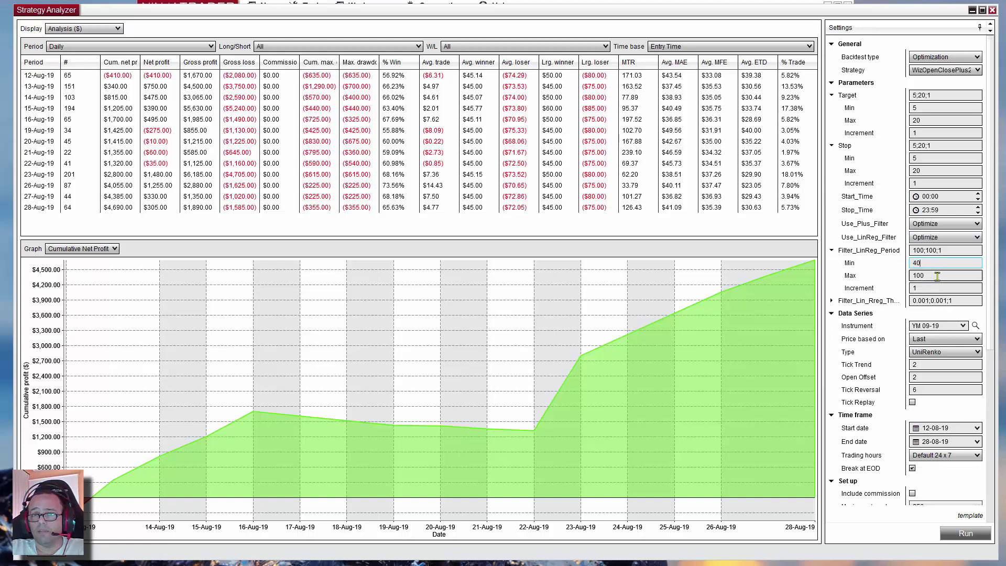
pyautogui.click(937, 275)
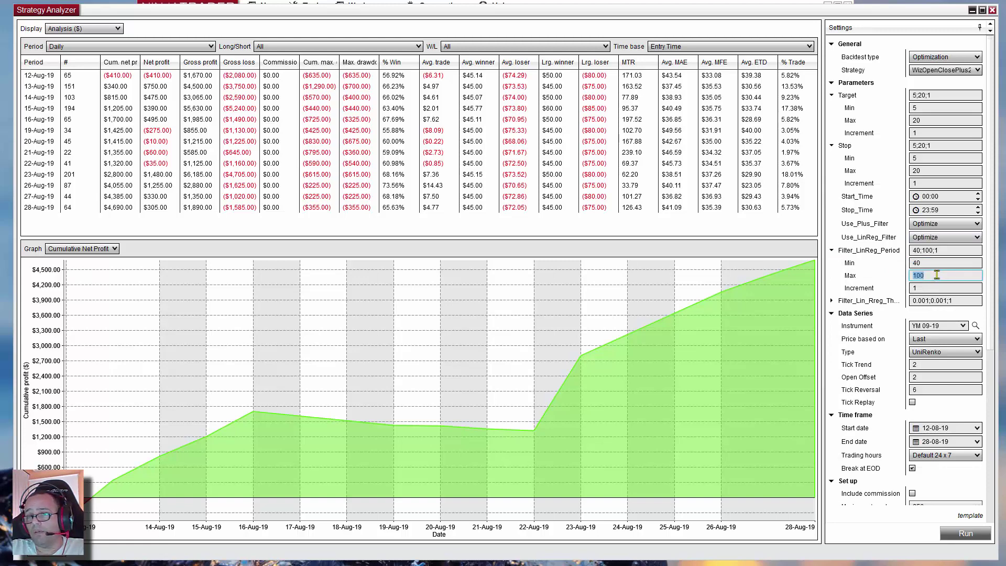
pyautogui.write('80')
pyautogui.click(932, 287)
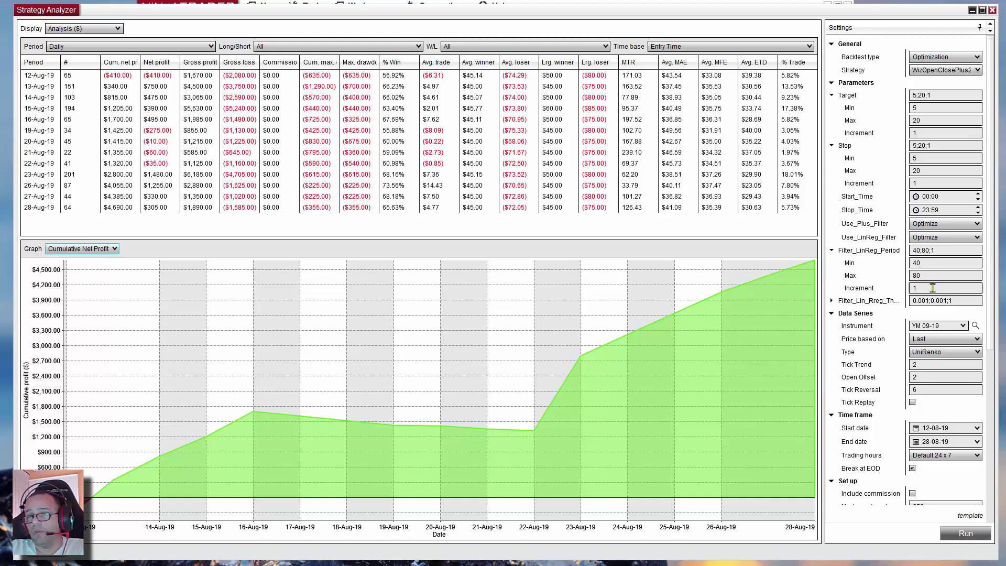
pyautogui.click(933, 287)
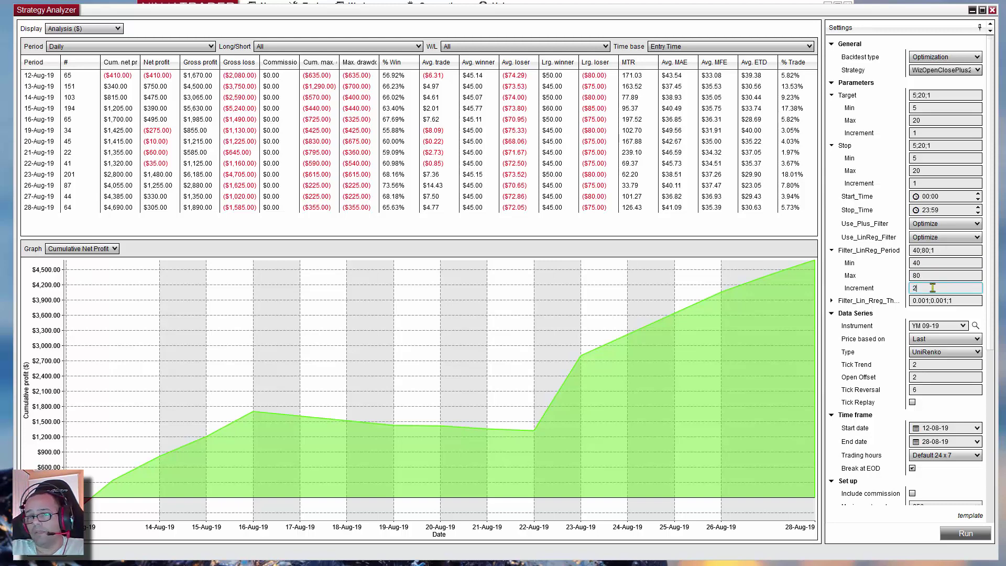
pyautogui.write('2')
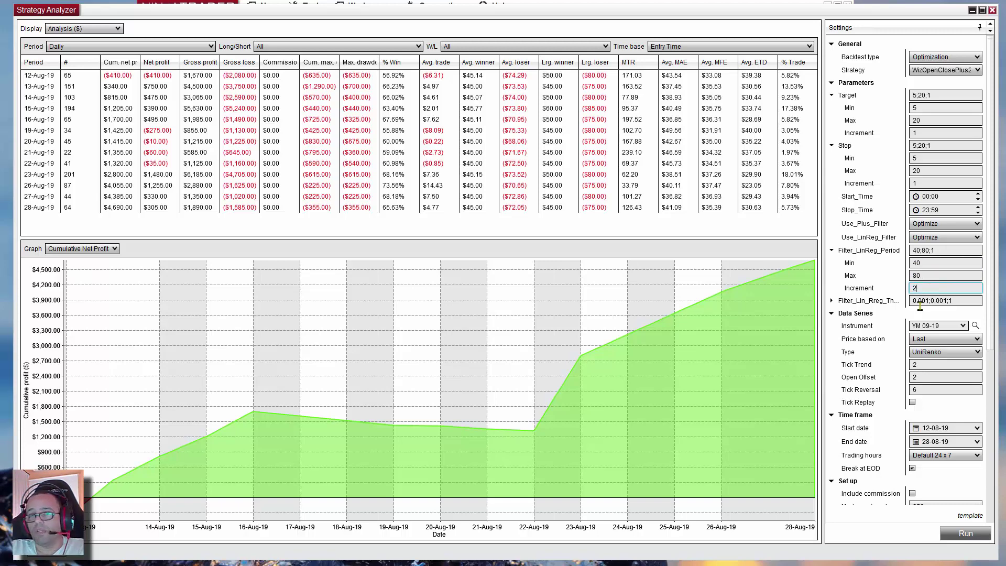
pyautogui.click(832, 302)
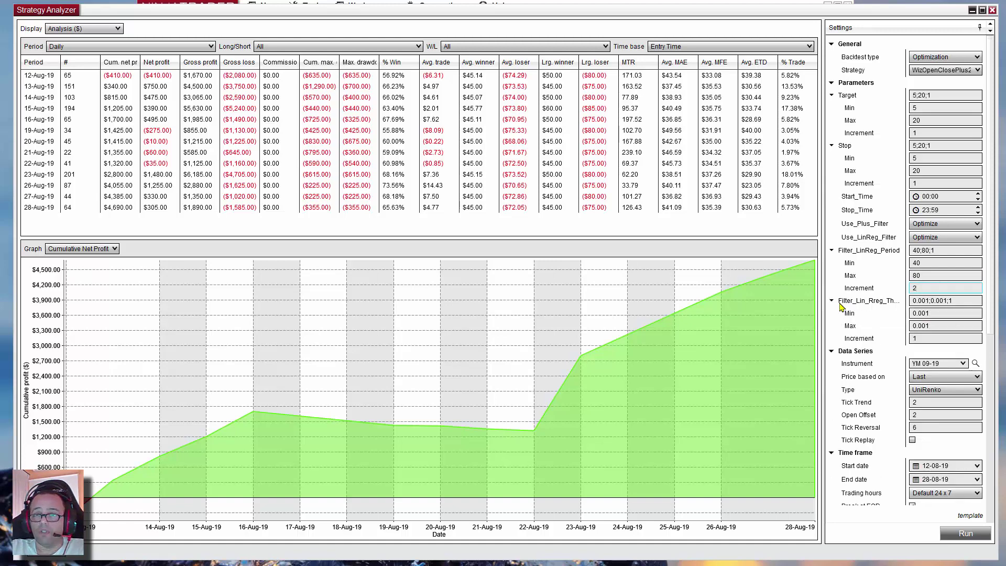
pyautogui.click(833, 301)
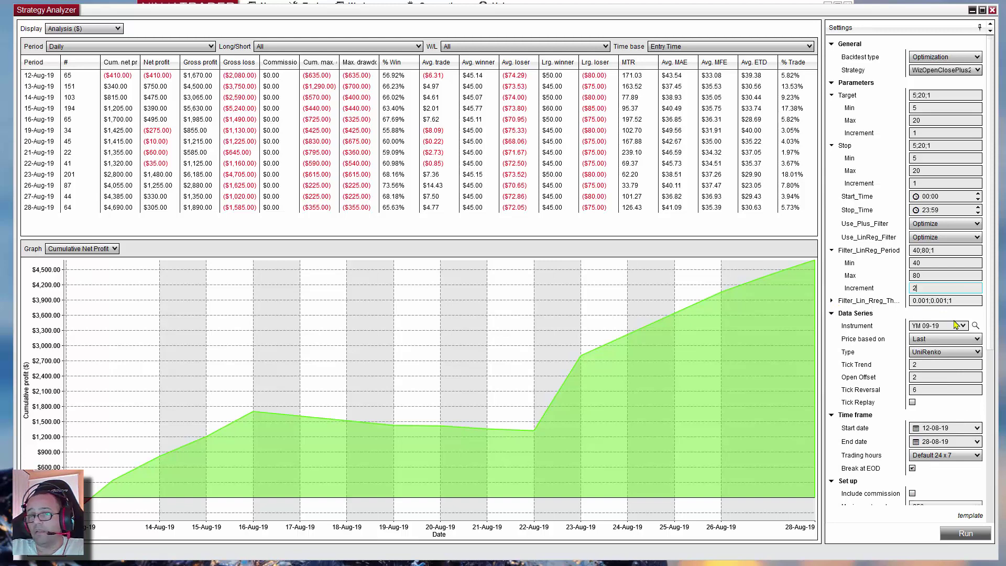
# Step: Choose Max. net profit as the measure to optimize on
pyautogui.moveTo(992, 350); pyautogui.dragTo(979, 438)
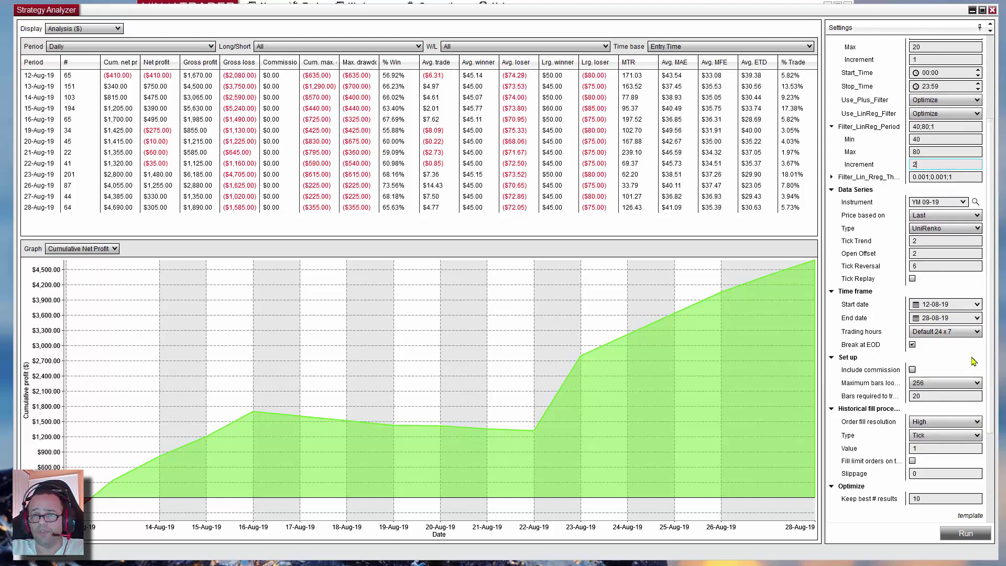
pyautogui.scroll(-5, 992, 375)
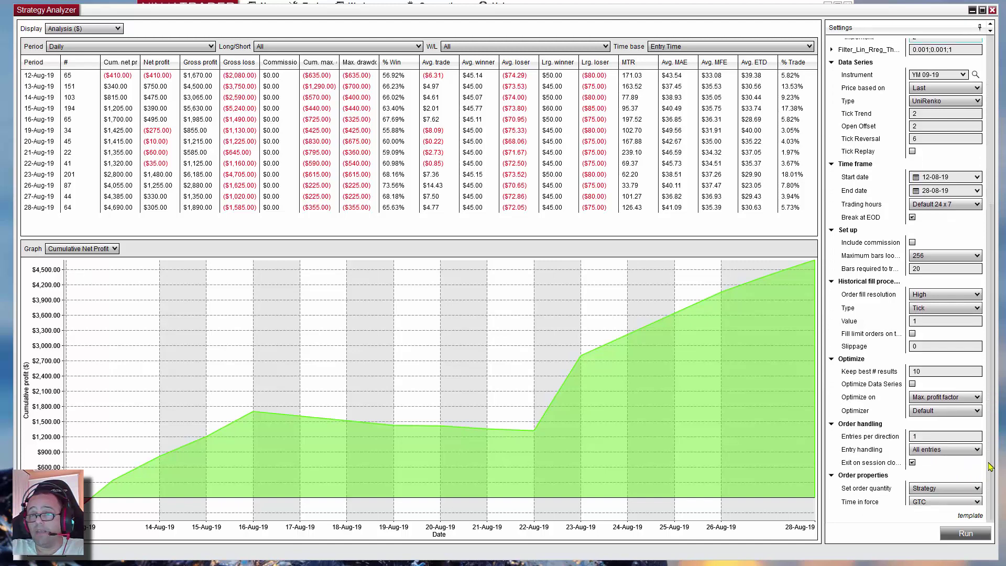
pyautogui.click(979, 394)
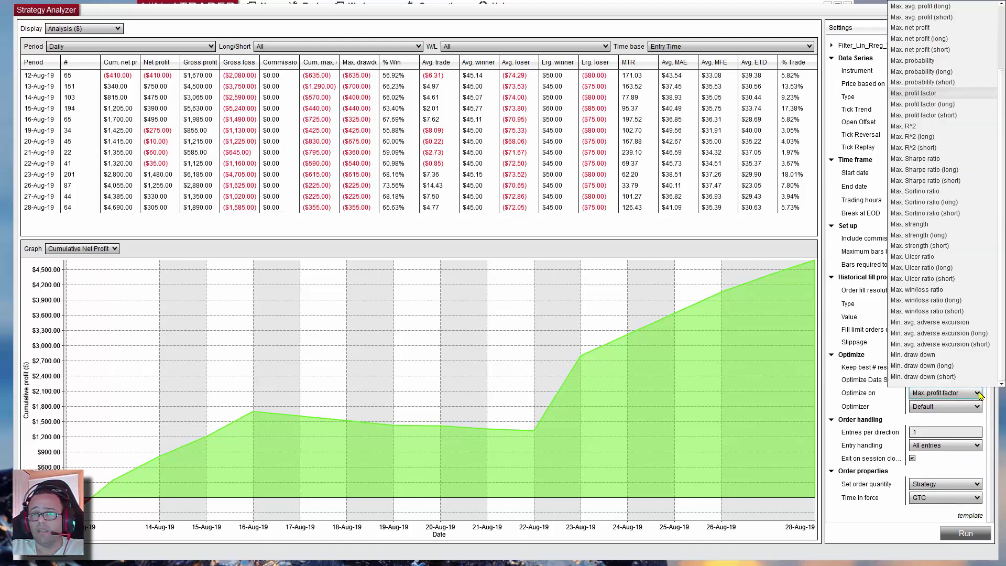
pyautogui.click(922, 28)
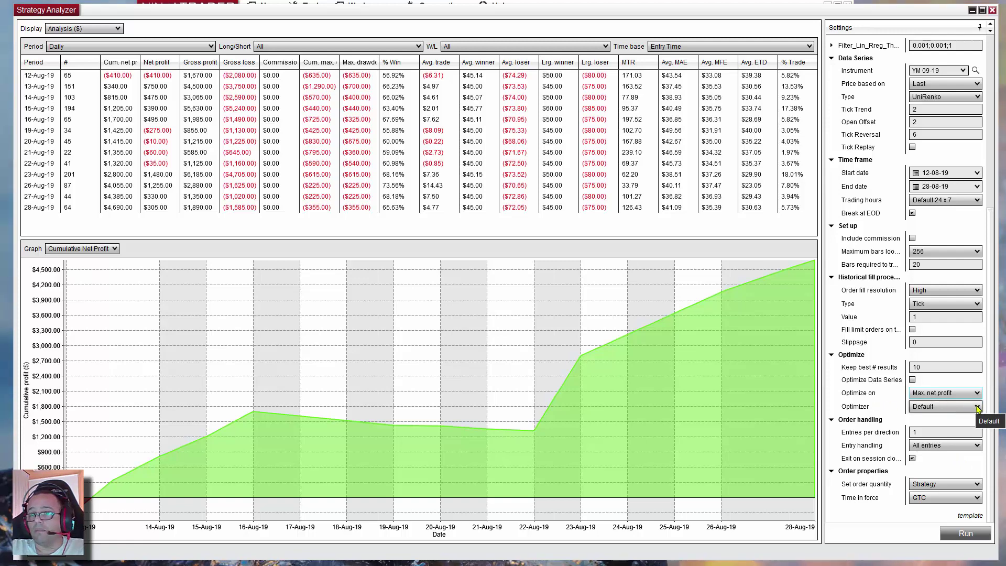
# Step: Choose the Genetic optimizer for the strategy optimization and expand its GO properties
pyautogui.click(944, 407)
pyautogui.click(932, 430)
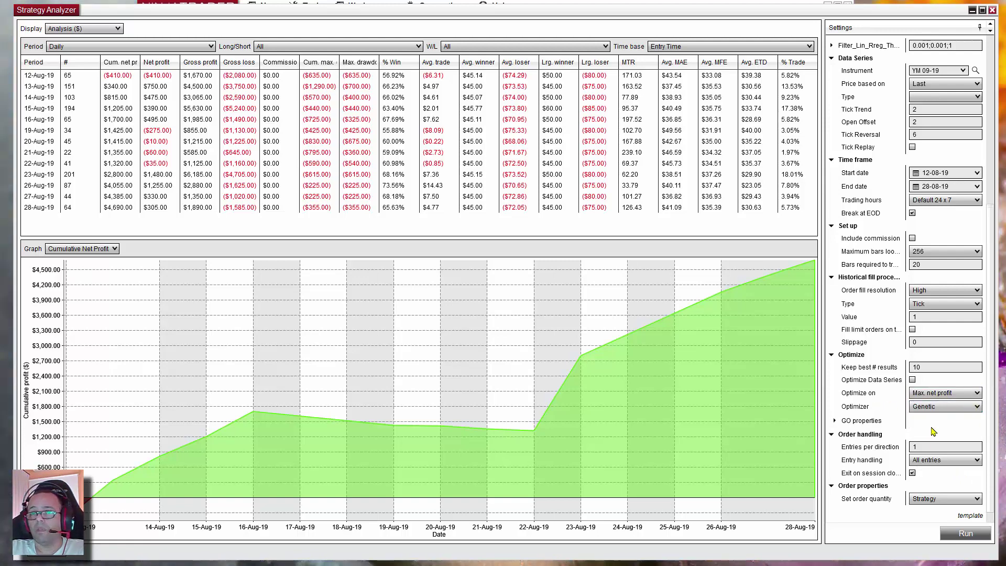
pyautogui.click(835, 422)
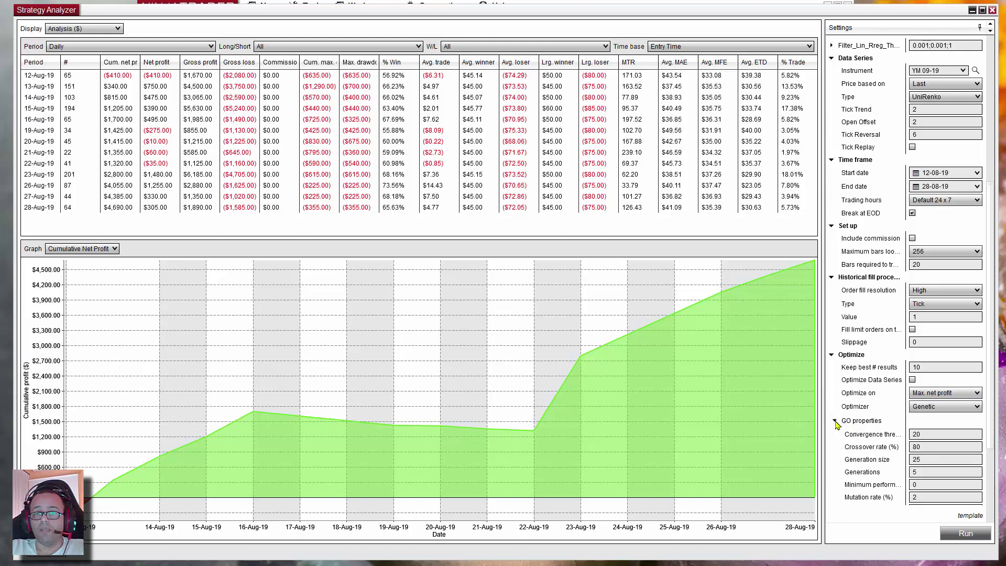
# Step: Set the genetic optimizer's generation size to 100 and generations to 10, and run the optimization
pyautogui.scroll(-3, 908, 422)
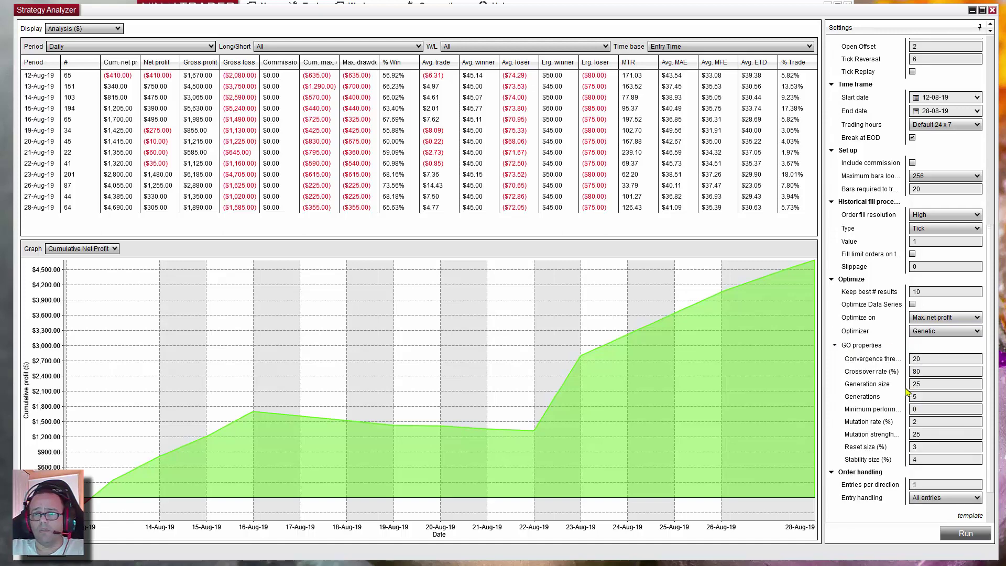
pyautogui.click(926, 385)
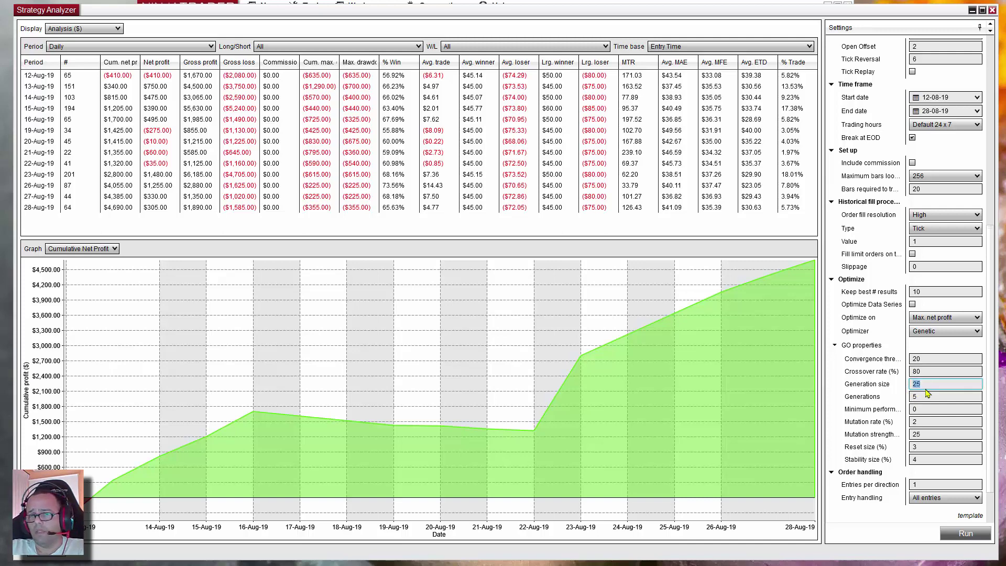
pyautogui.write('100')
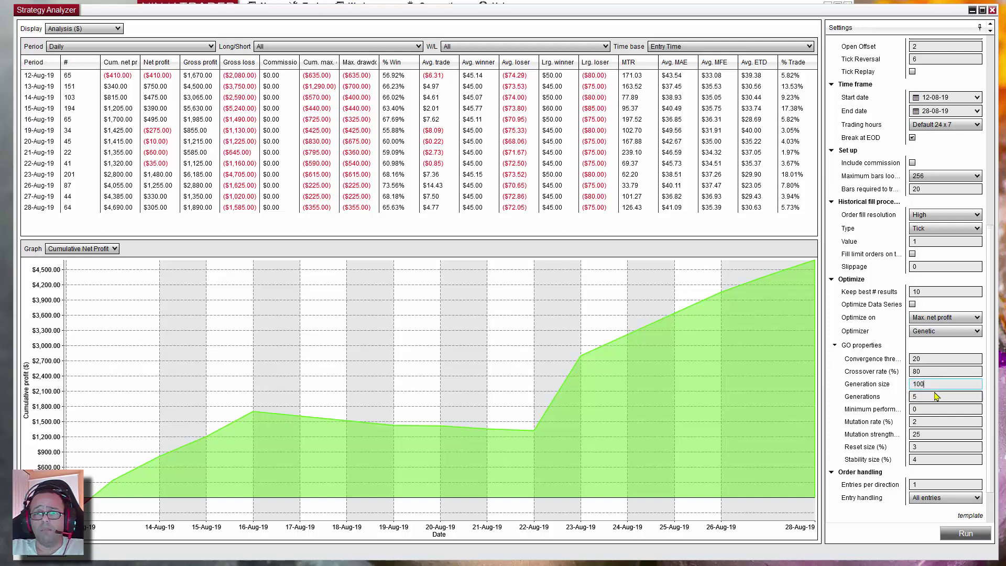
pyautogui.click(931, 400)
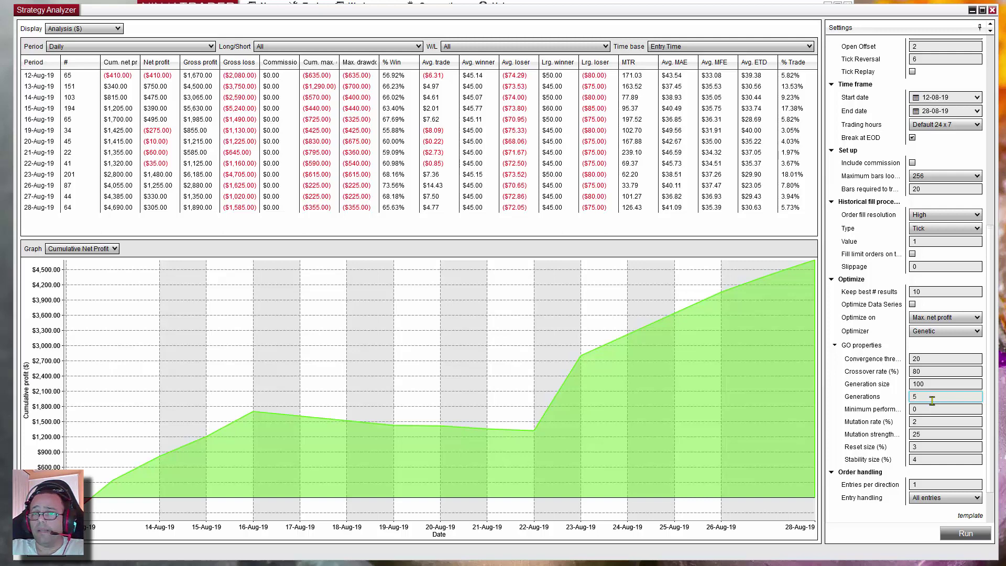
pyautogui.press('BackSpace')
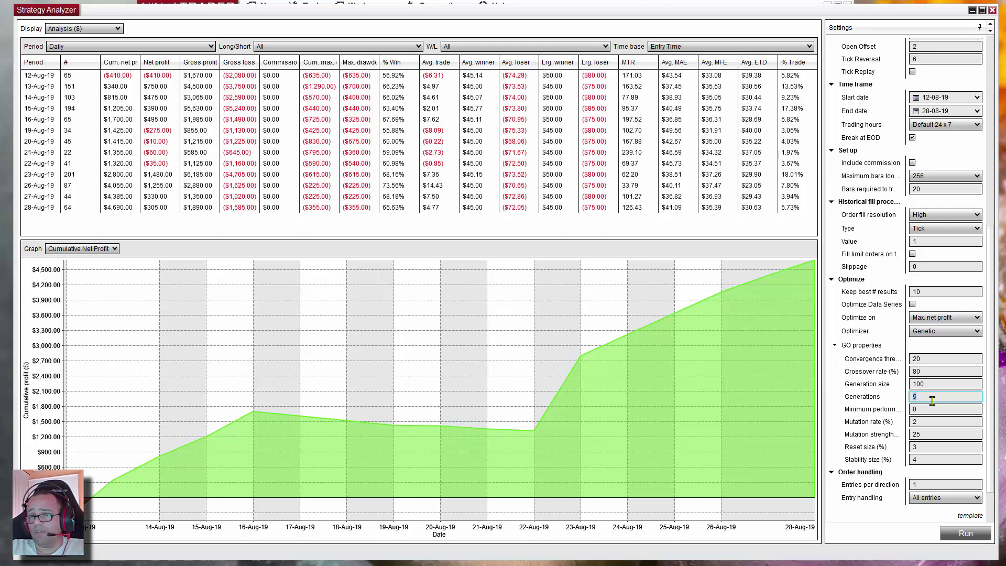
pyautogui.write('10')
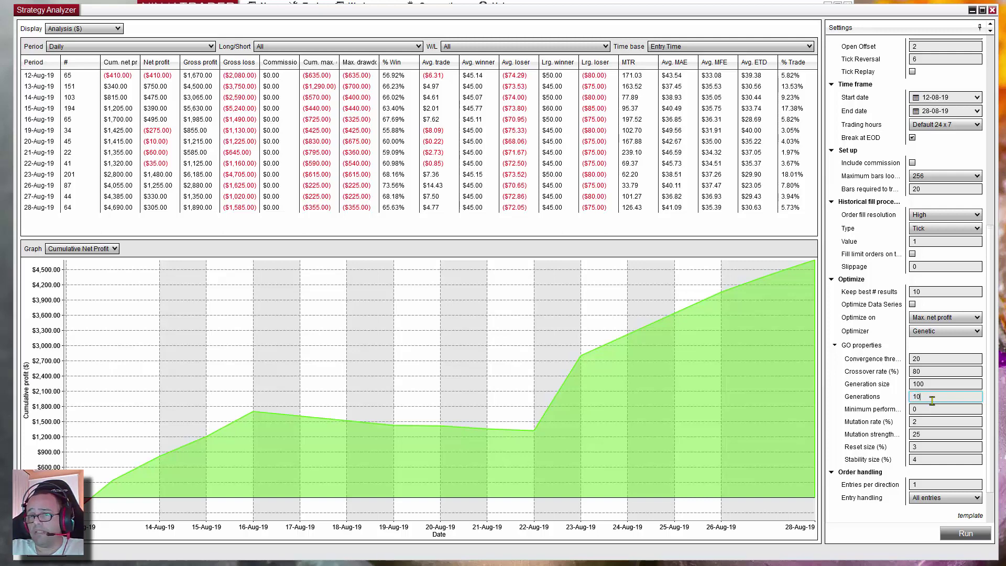
pyautogui.click(964, 534)
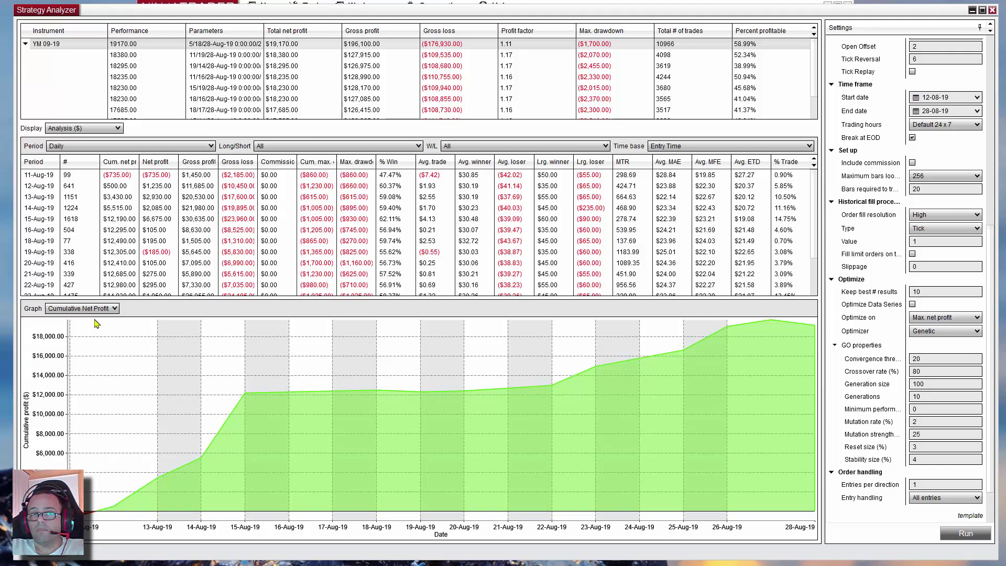
# Step: Show the settings of the top optimization result and examine its Target, Stop, Use_Plus_Filter, Use_LinReg_Filter and Filter_LinReg_Period values
pyautogui.click(109, 129)
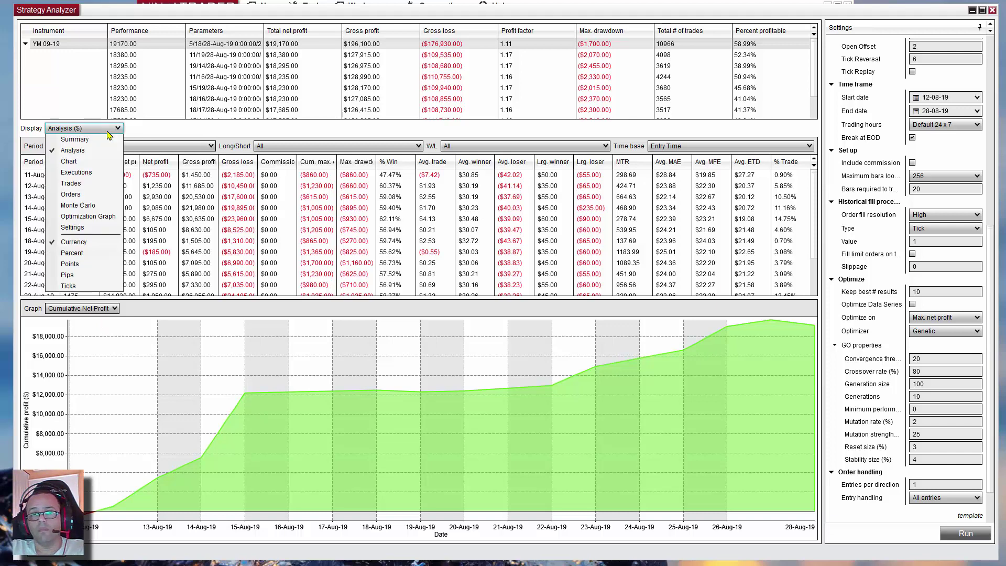
pyautogui.click(94, 229)
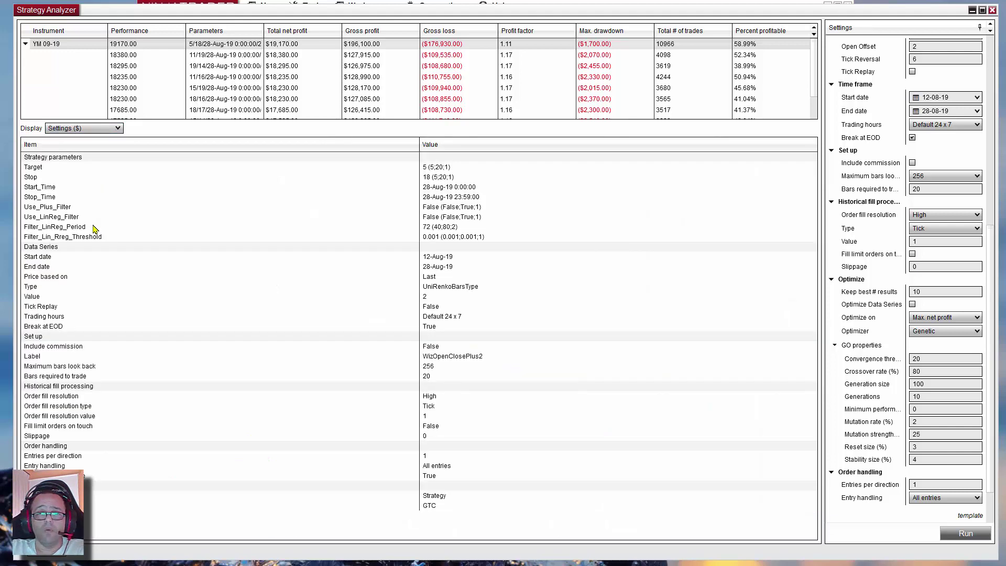
pyautogui.click(439, 169)
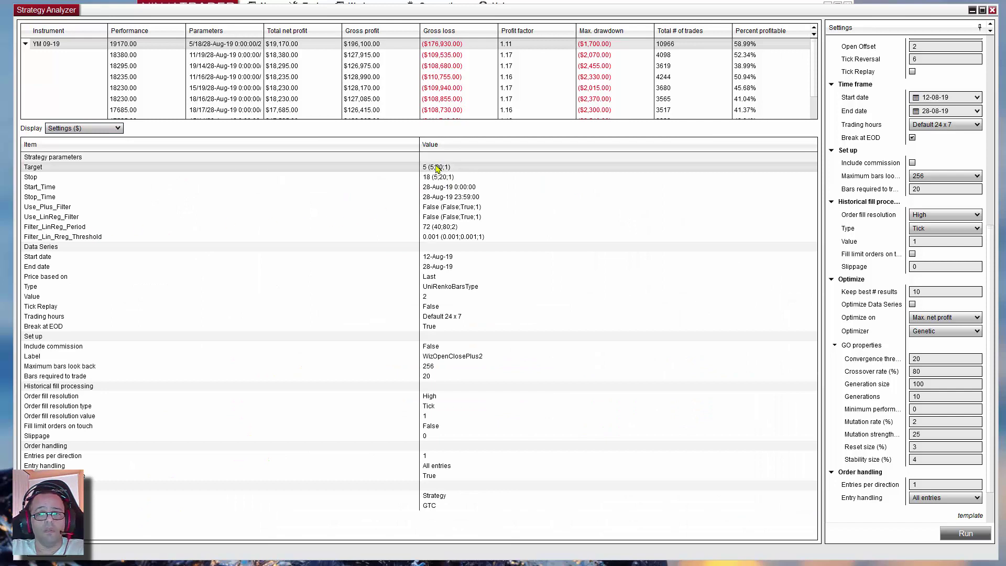
pyautogui.click(439, 178)
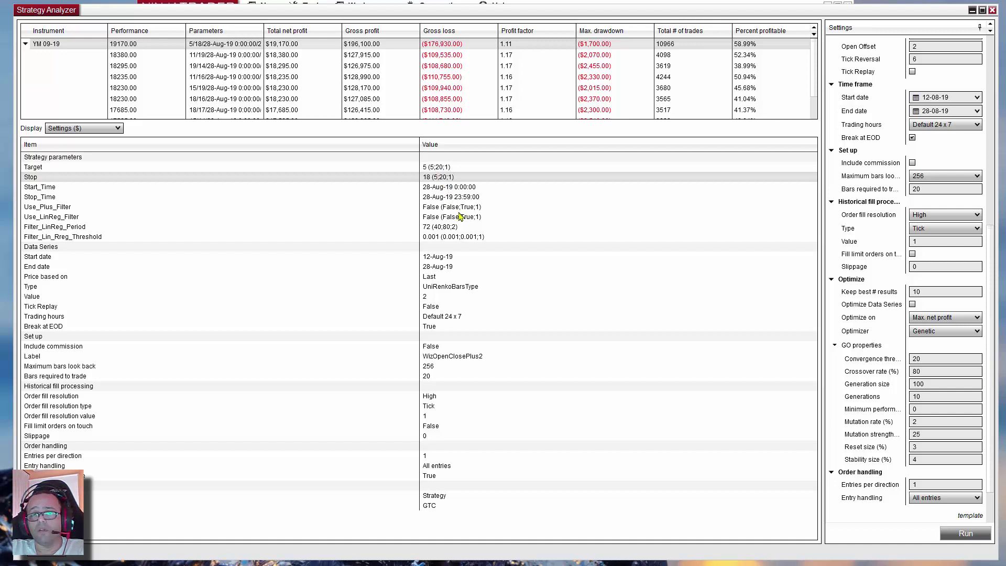
pyautogui.click(53, 210)
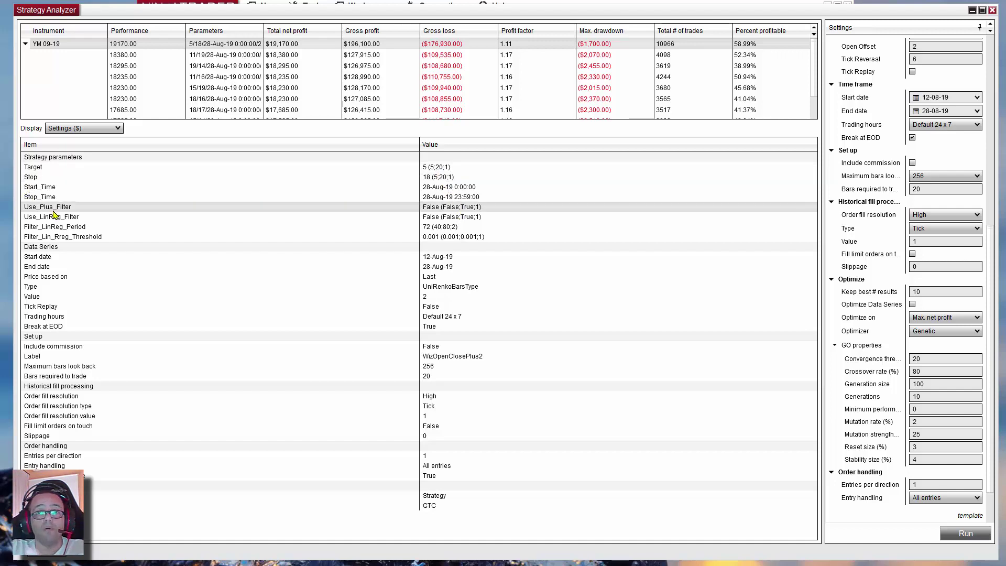
pyautogui.click(435, 219)
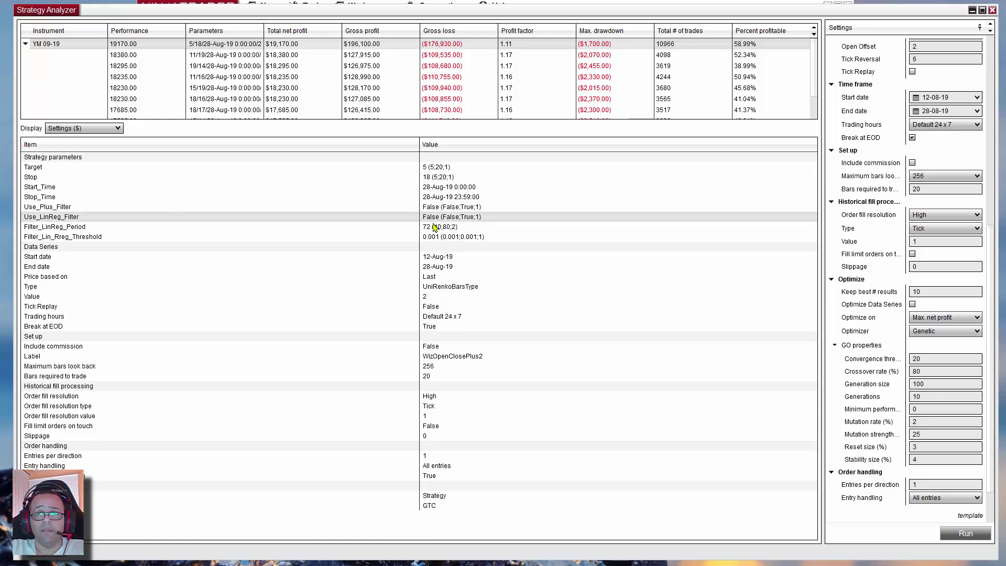
pyautogui.click(434, 228)
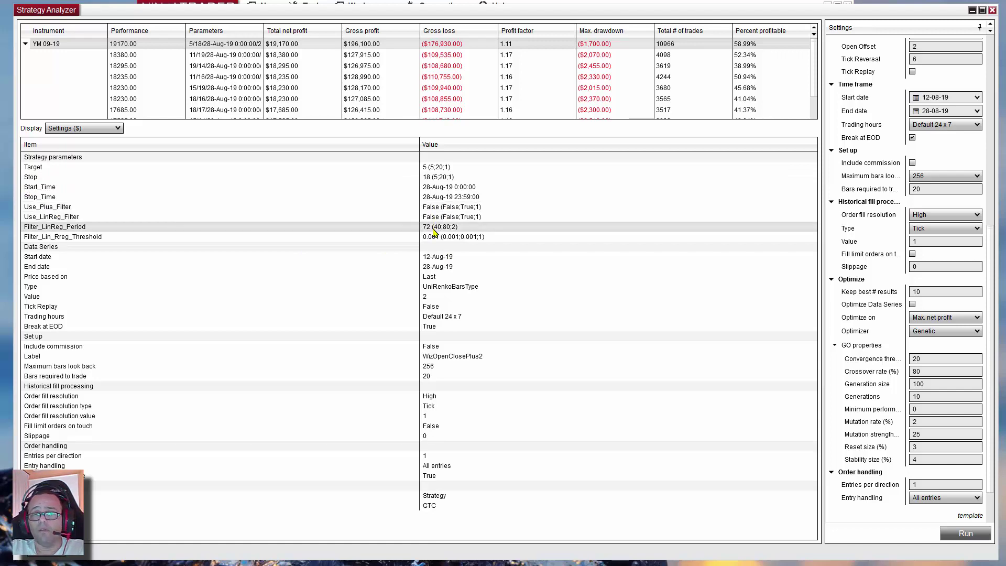
# Step: Return to the Analysis display and graph the top result's net profit by hour of day
pyautogui.click(89, 129)
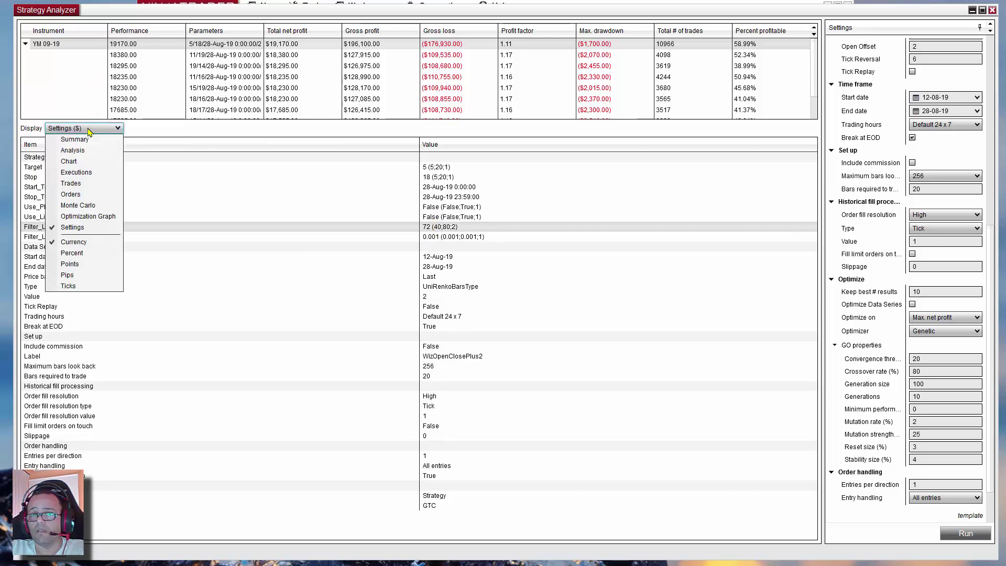
pyautogui.click(94, 150)
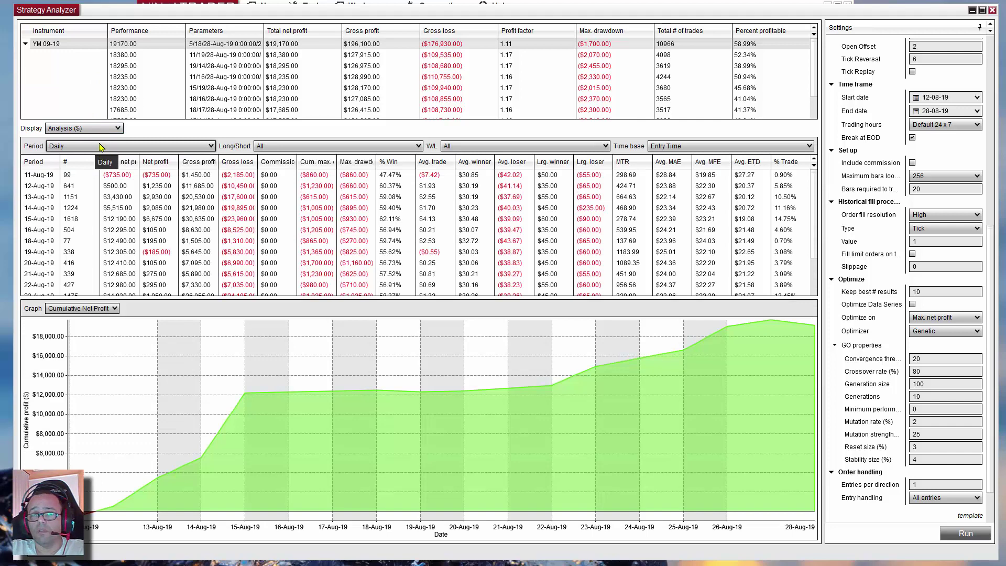
pyautogui.click(82, 308)
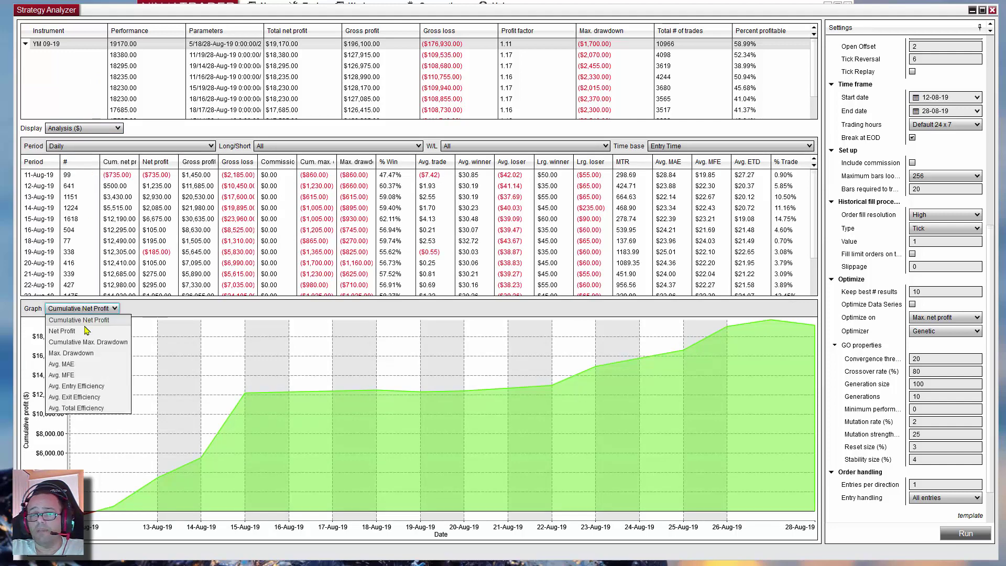
pyautogui.click(86, 330)
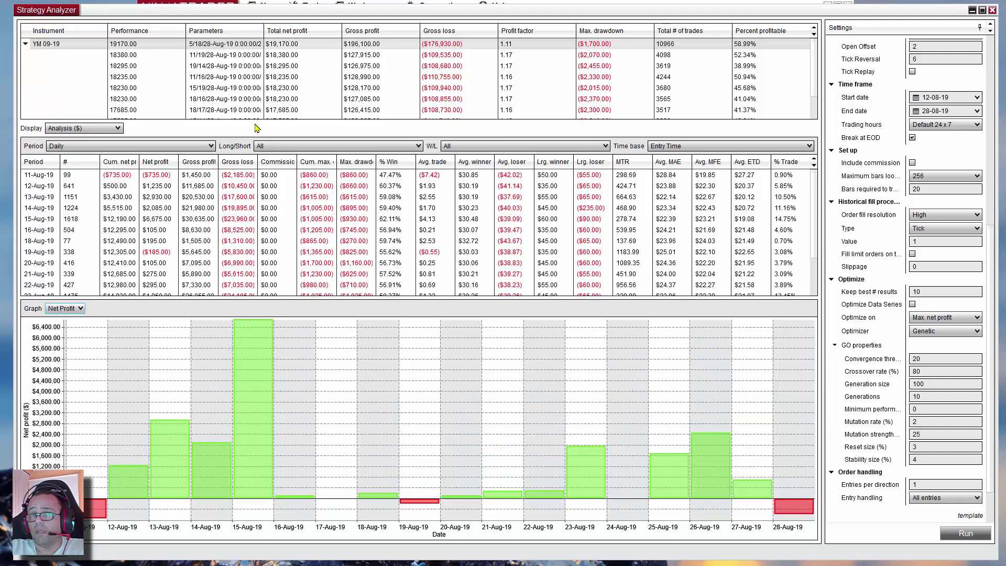
pyautogui.click(210, 146)
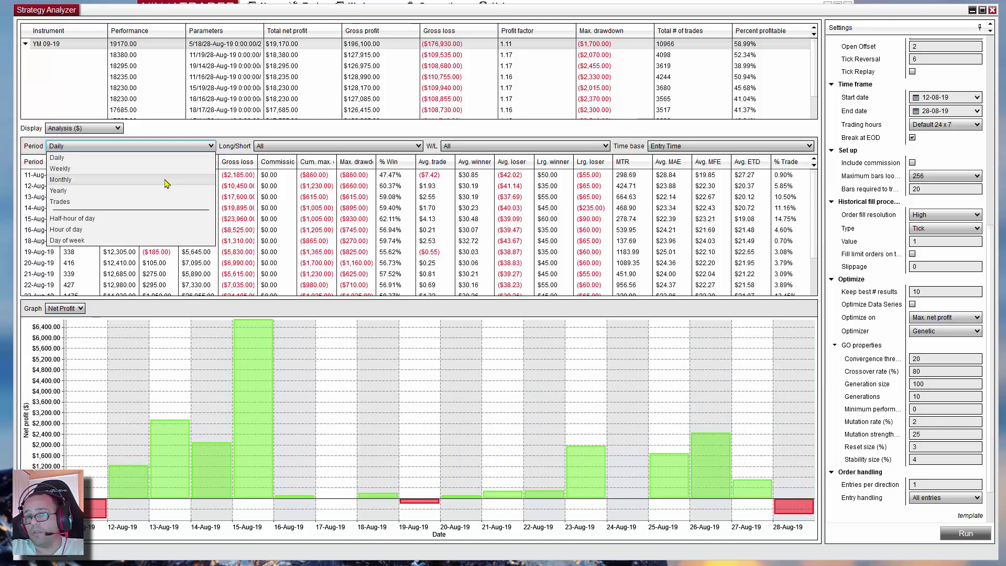
pyautogui.click(135, 229)
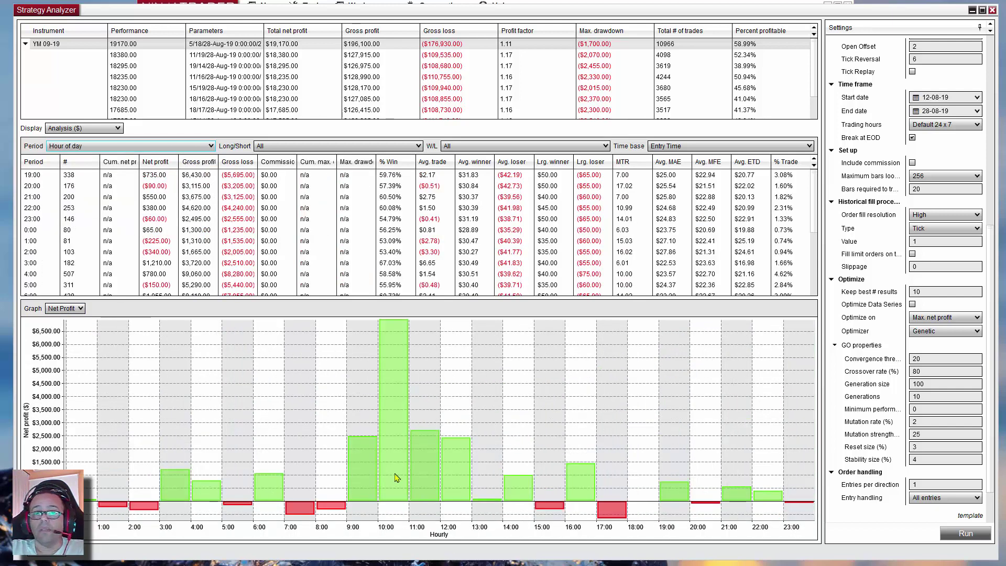
pyautogui.moveTo(425, 481)
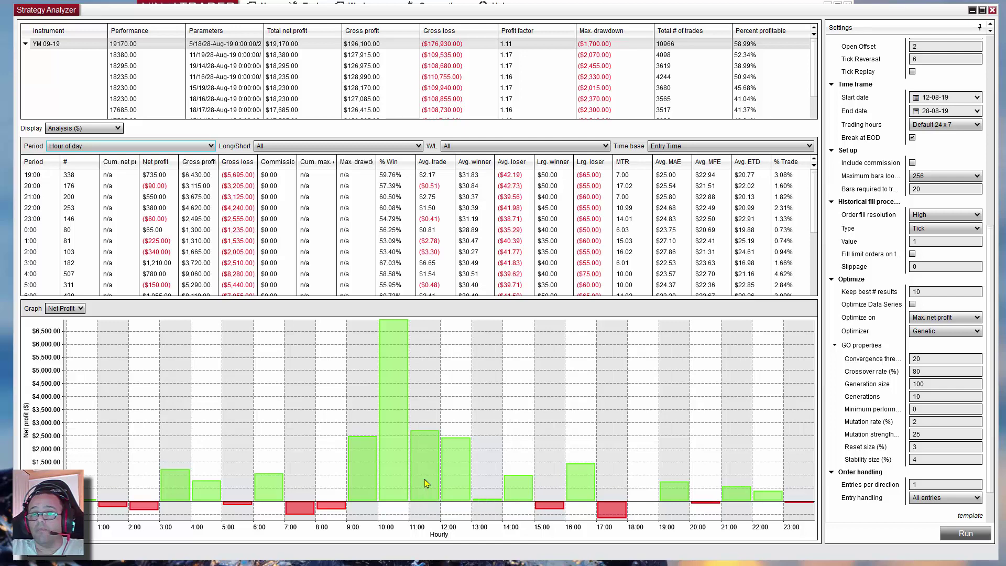
# Step: Display the top result's trades on the YM 09-19 price chart and examine them
pyautogui.click(89, 129)
pyautogui.click(78, 161)
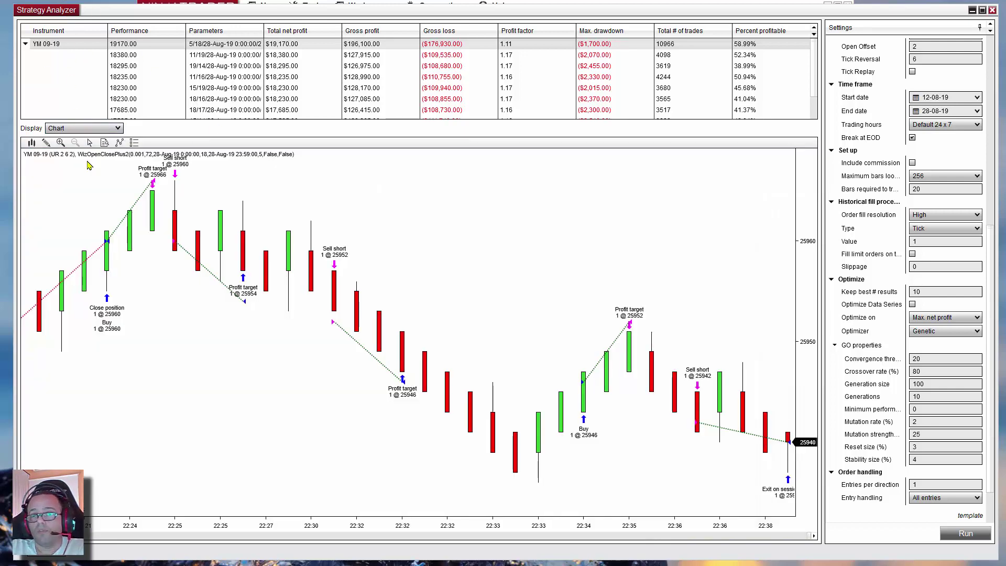
pyautogui.moveTo(401, 521); pyautogui.dragTo(419, 528)
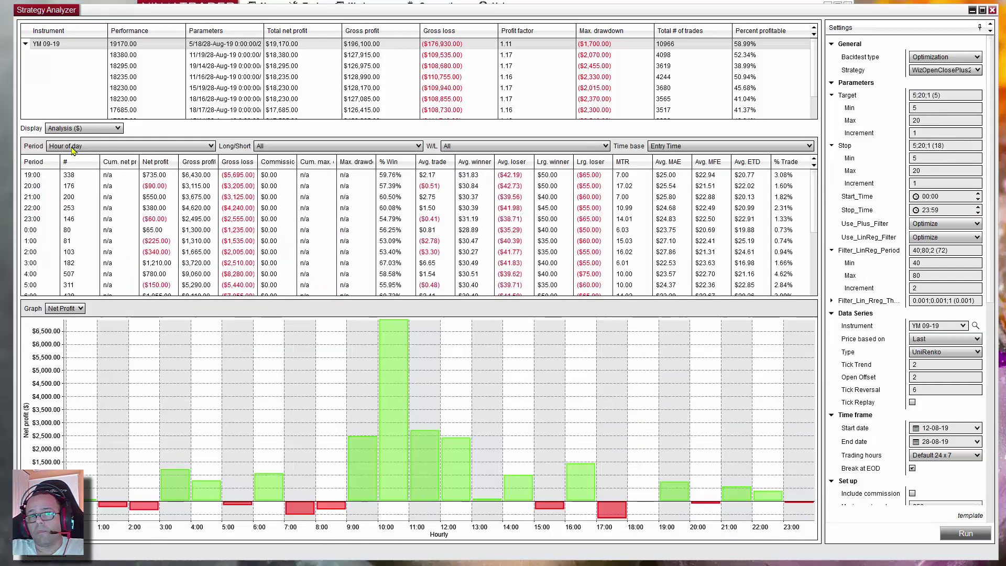
# Step: Group the analysis by Daily period and graph its Cumulative Net Profit
pyautogui.click(65, 308)
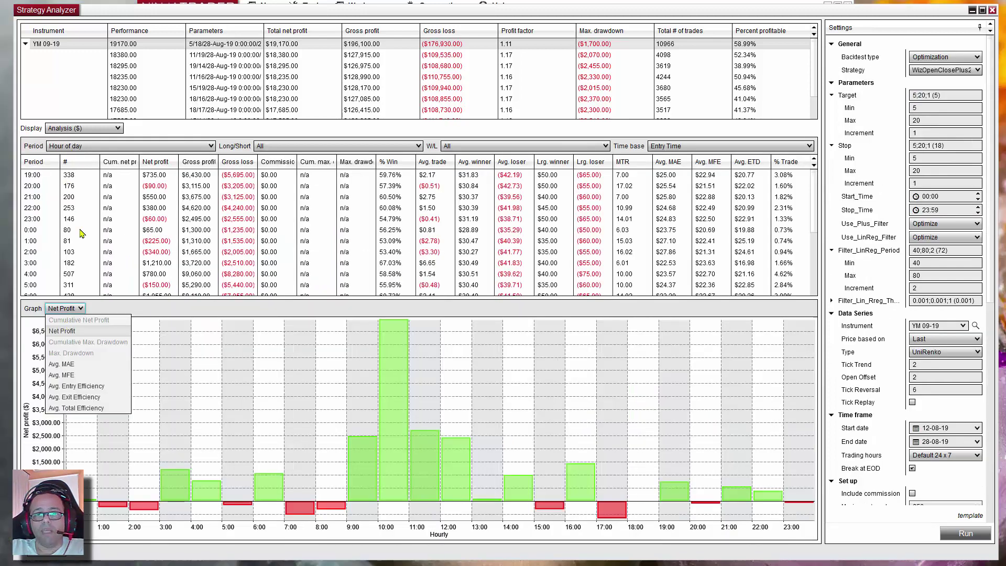
pyautogui.click(87, 149)
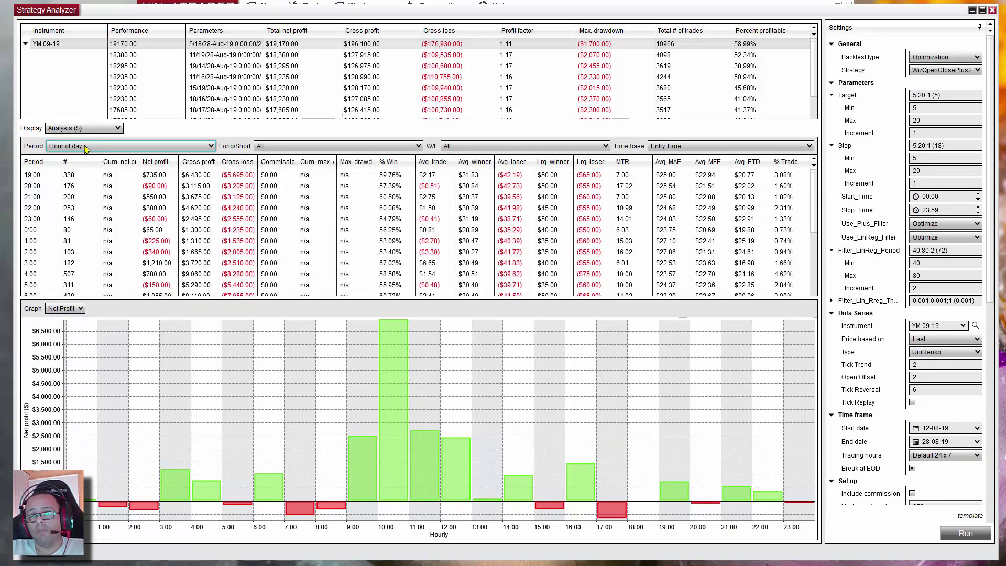
pyautogui.click(87, 148)
pyautogui.click(74, 158)
pyautogui.click(58, 309)
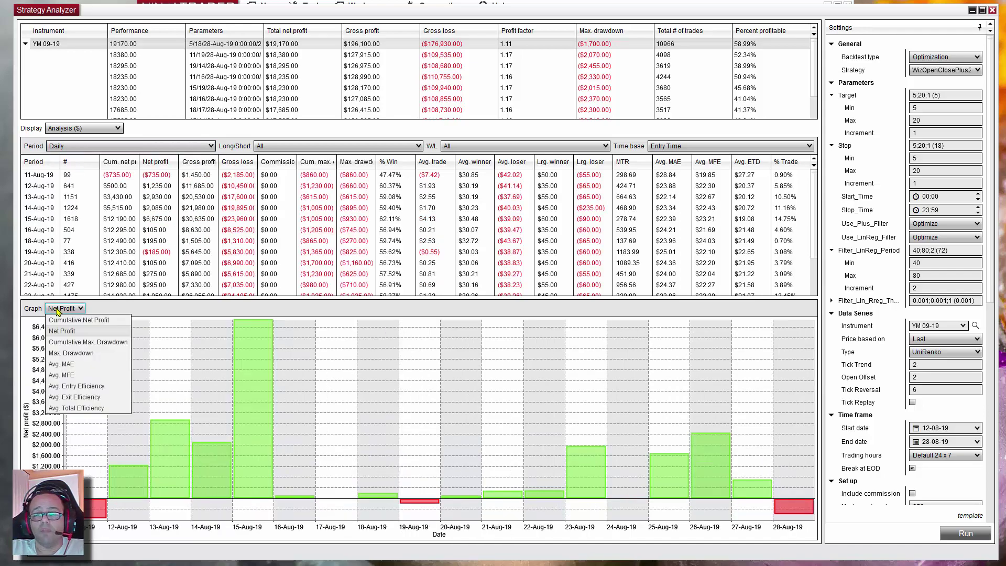
pyautogui.click(59, 320)
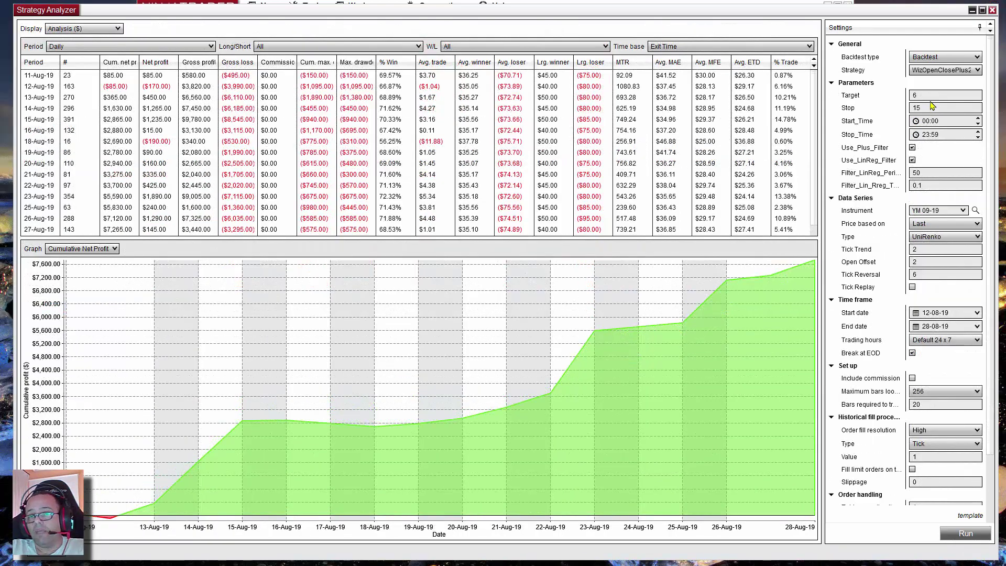
# Step: Change the Target parameter in the WizOpenClosePlus2 backtest settings
pyautogui.doubleClick(930, 95)
pyautogui.write('8')
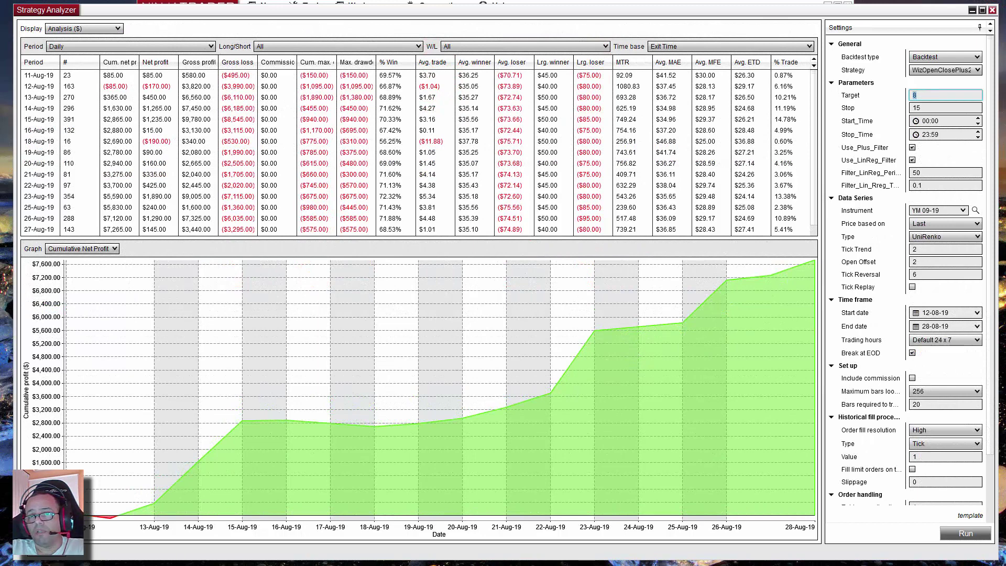